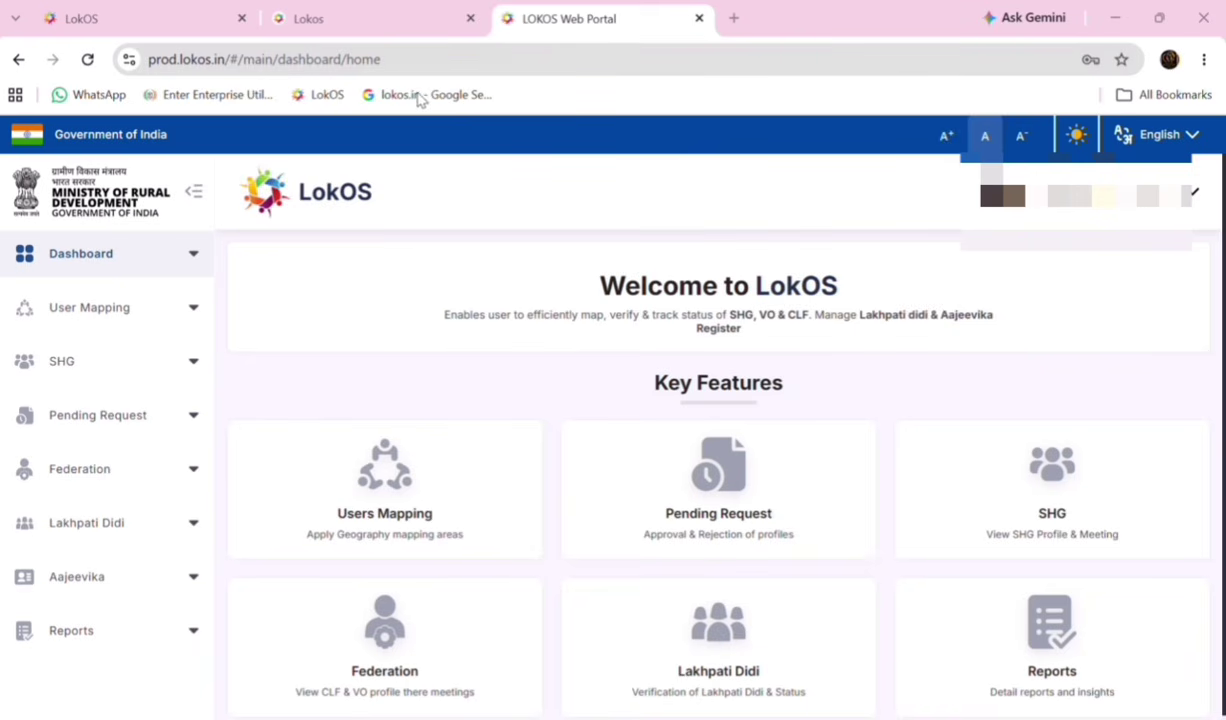
# Open the U03 - eBK-wise CBOs report from the User Management category of the profile reports
pyautogui.click(89, 643)
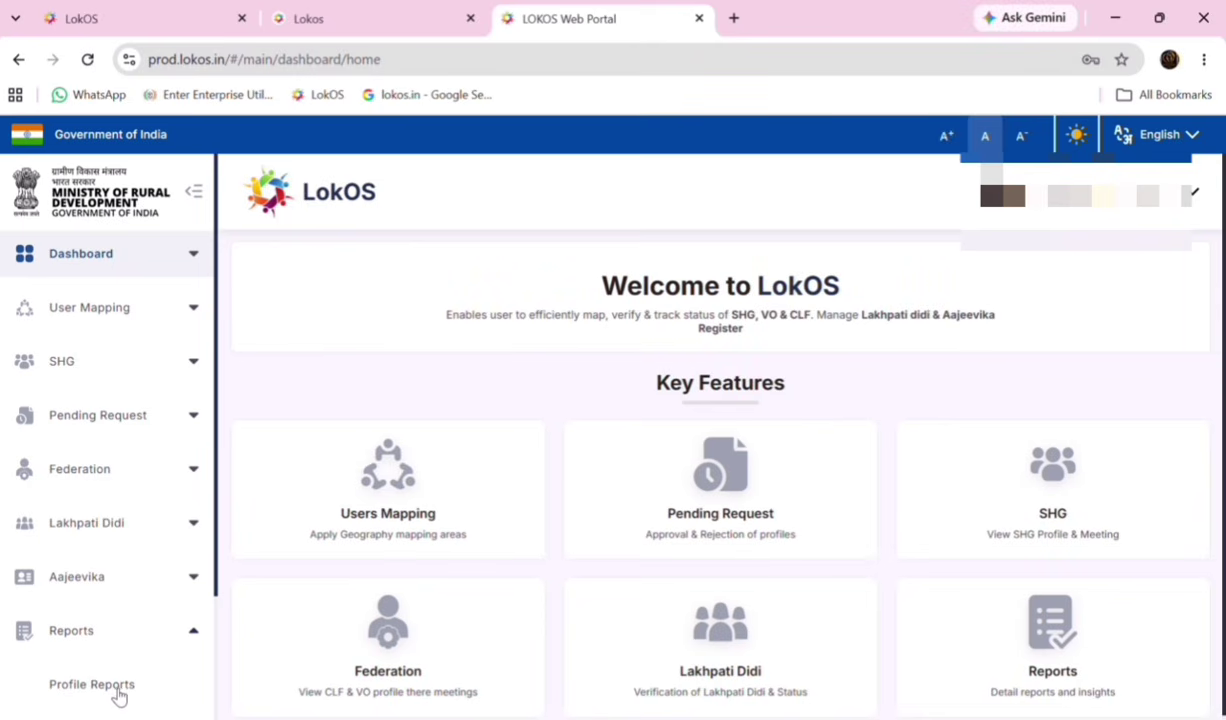
pyautogui.click(92, 684)
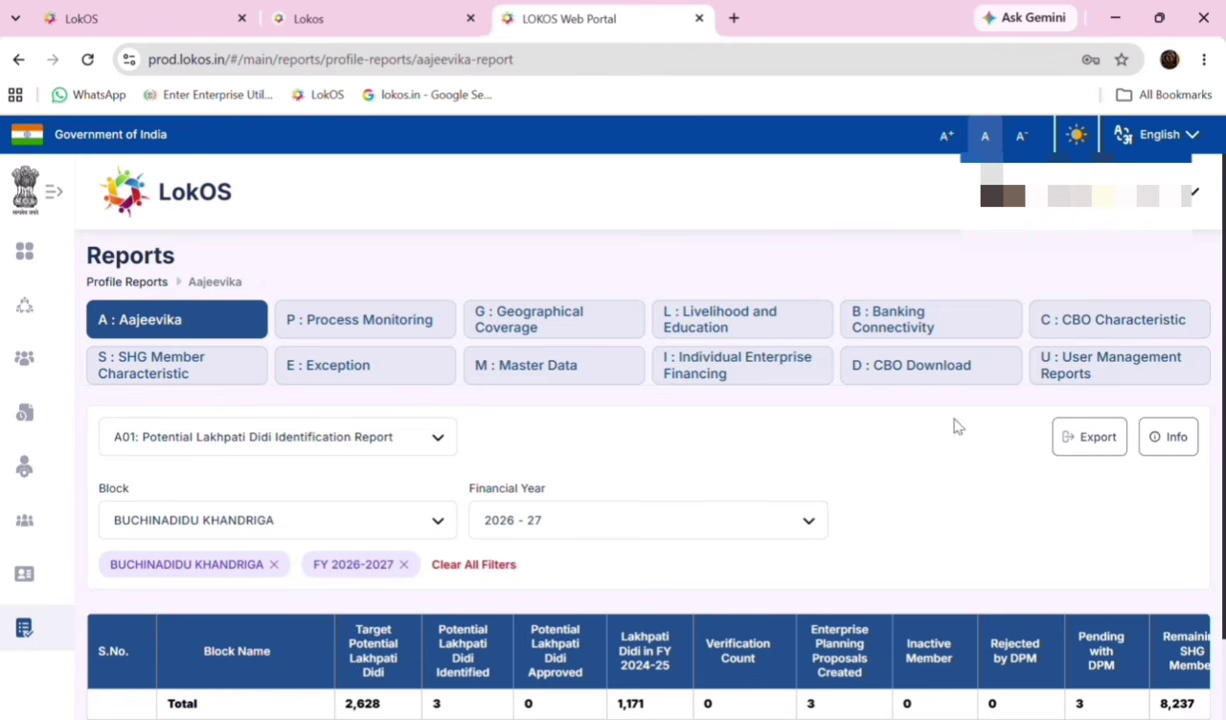
pyautogui.click(1083, 375)
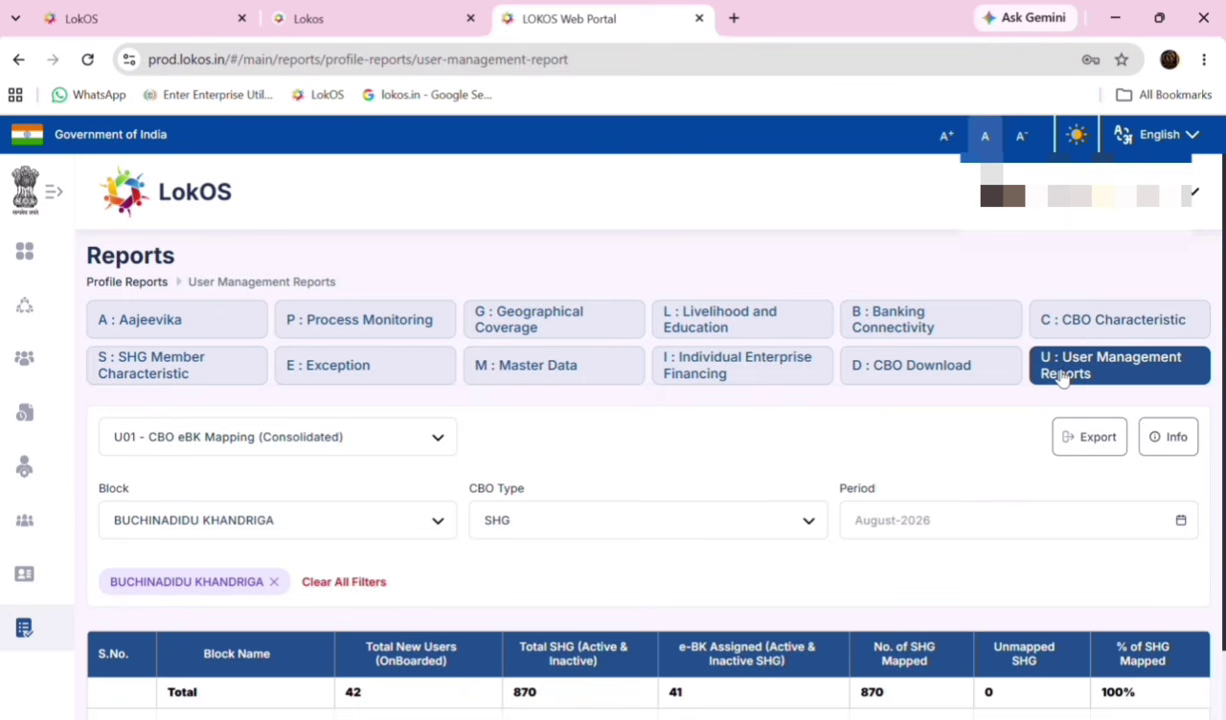
pyautogui.click(436, 448)
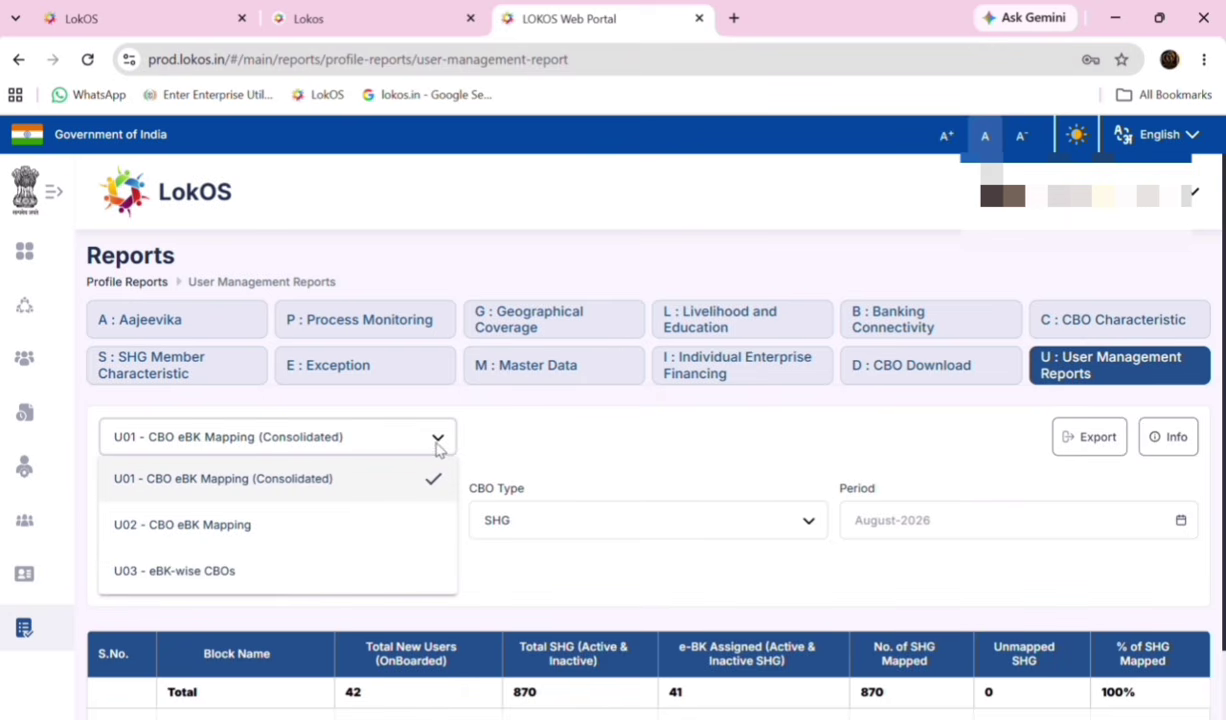
pyautogui.click(190, 580)
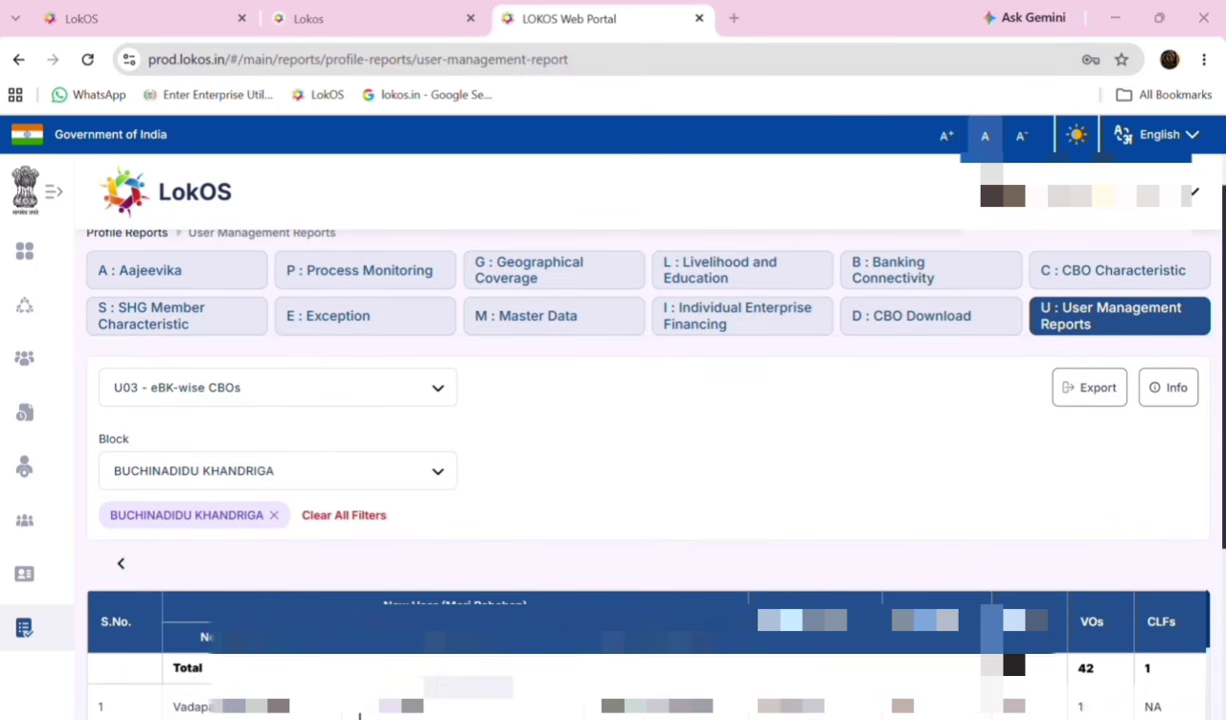
# Copy the user name of the person in the first row of the eBK-wise CBOs report
pyautogui.moveTo(356, 715); pyautogui.dragTo(445, 714)
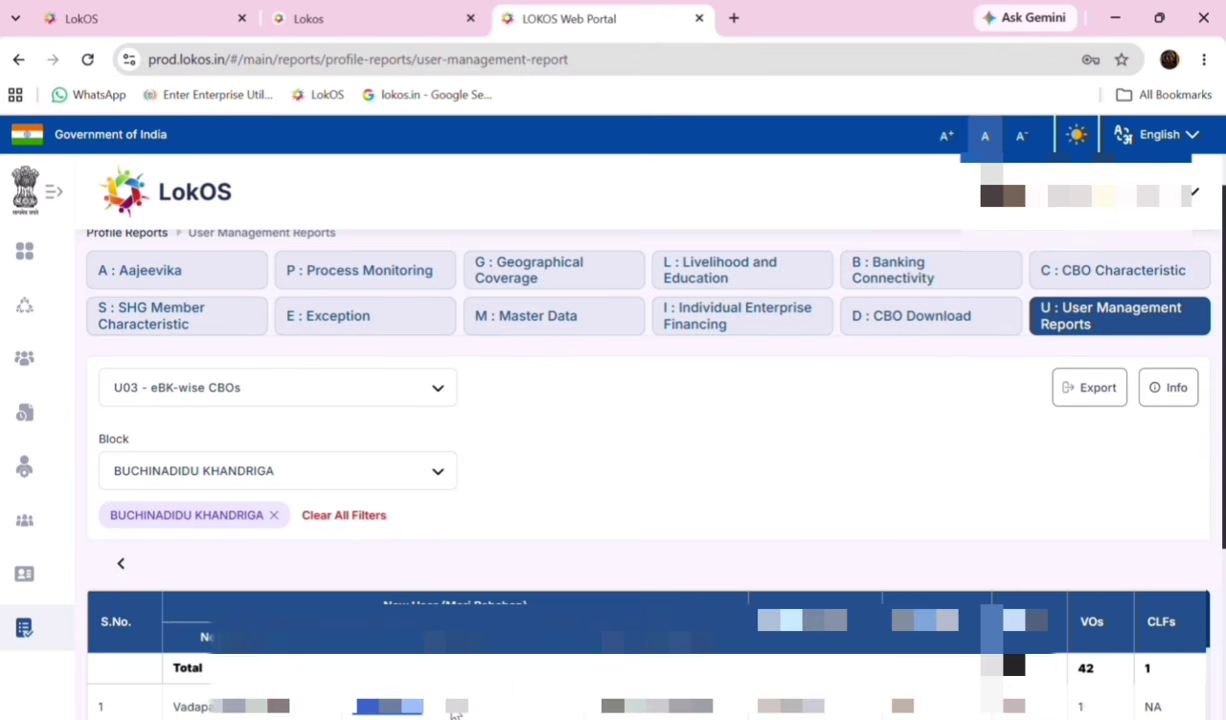
pyautogui.rightClick(452, 714)
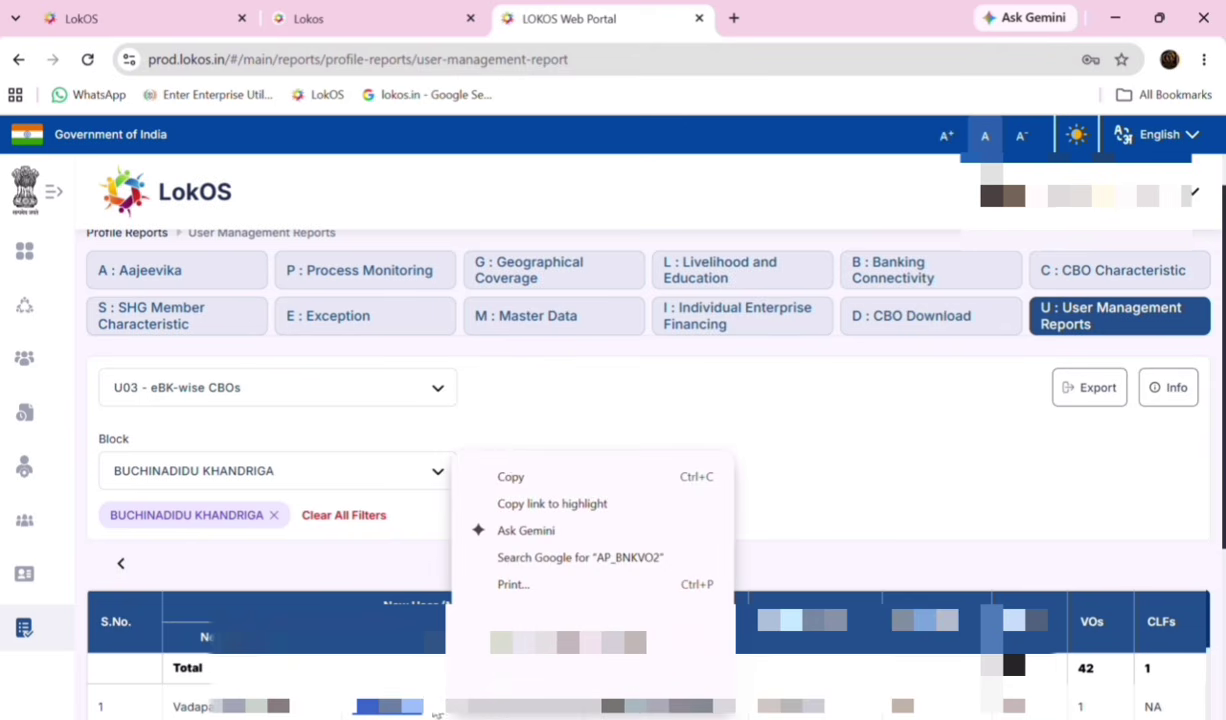
pyautogui.click(508, 484)
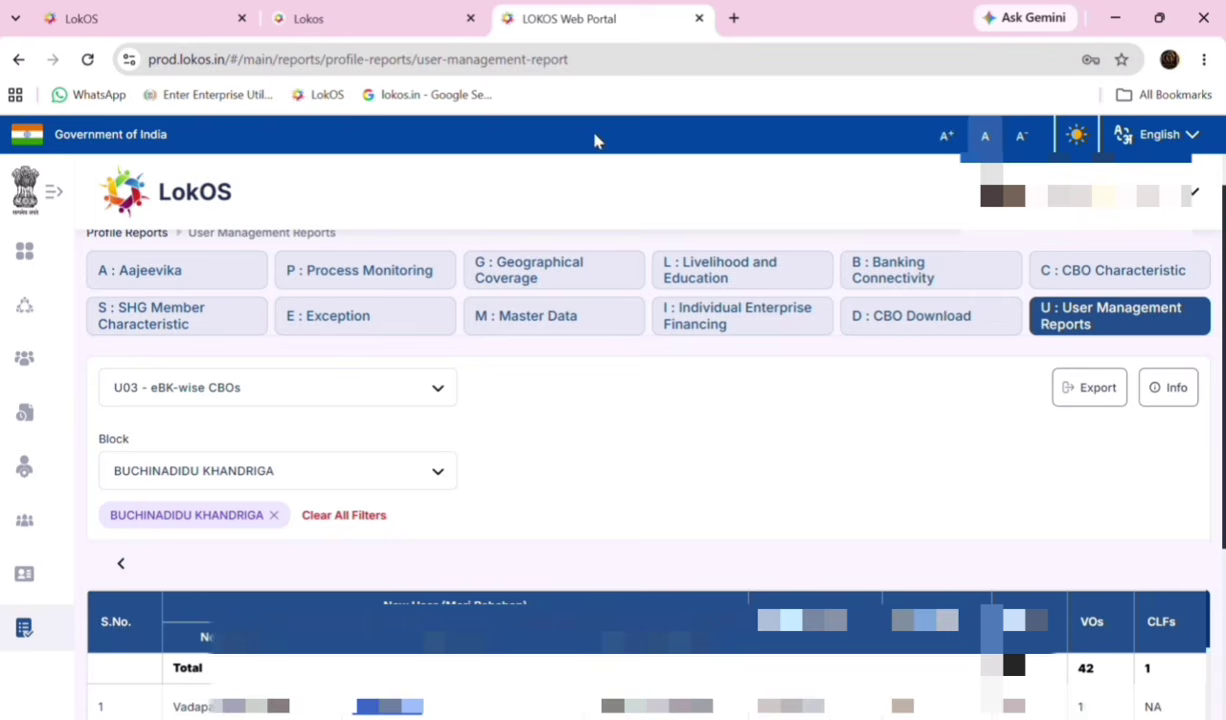
# Close the unused sign-in page and load the administration portal at admin.lokos.in, reloading it until the dashboard opens
pyautogui.click(381, 36)
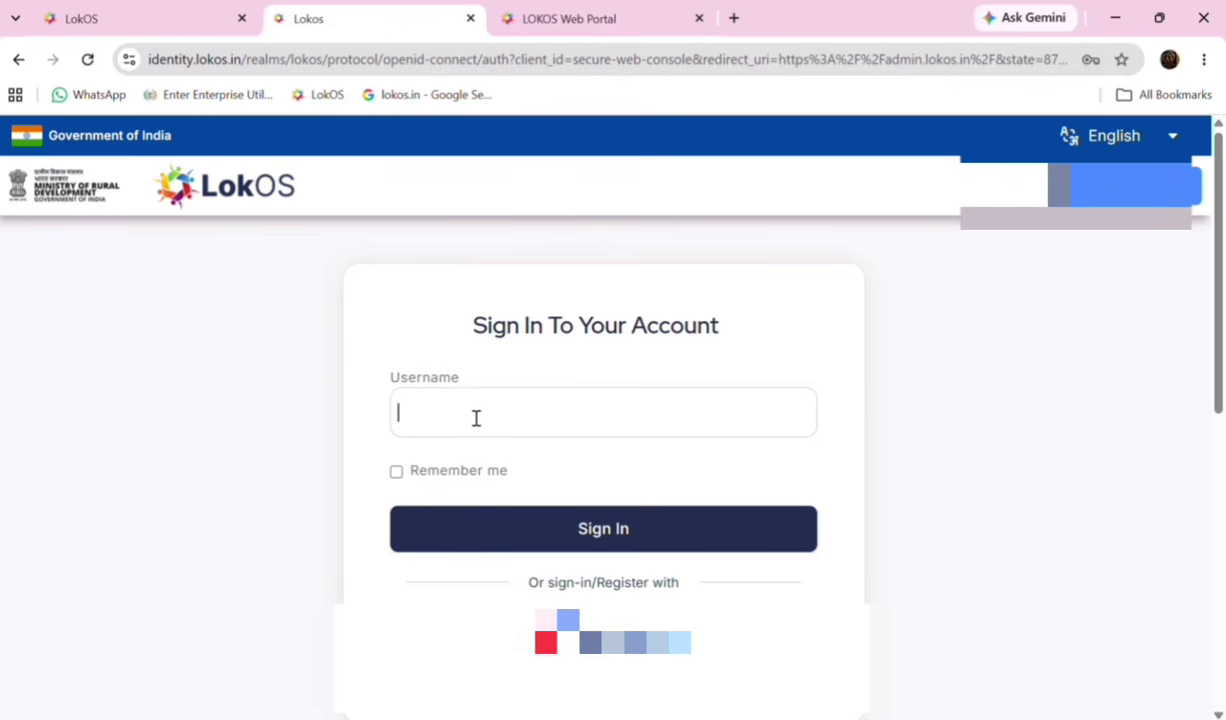
pyautogui.click(469, 20)
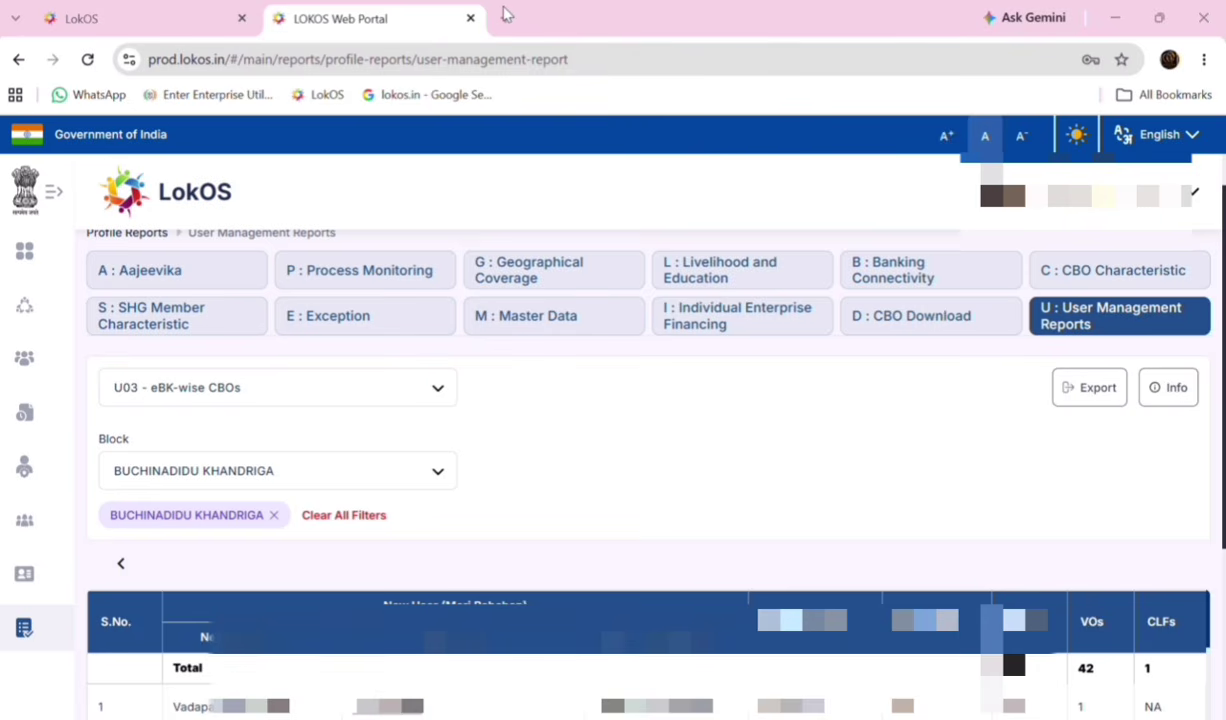
pyautogui.click(799, 28)
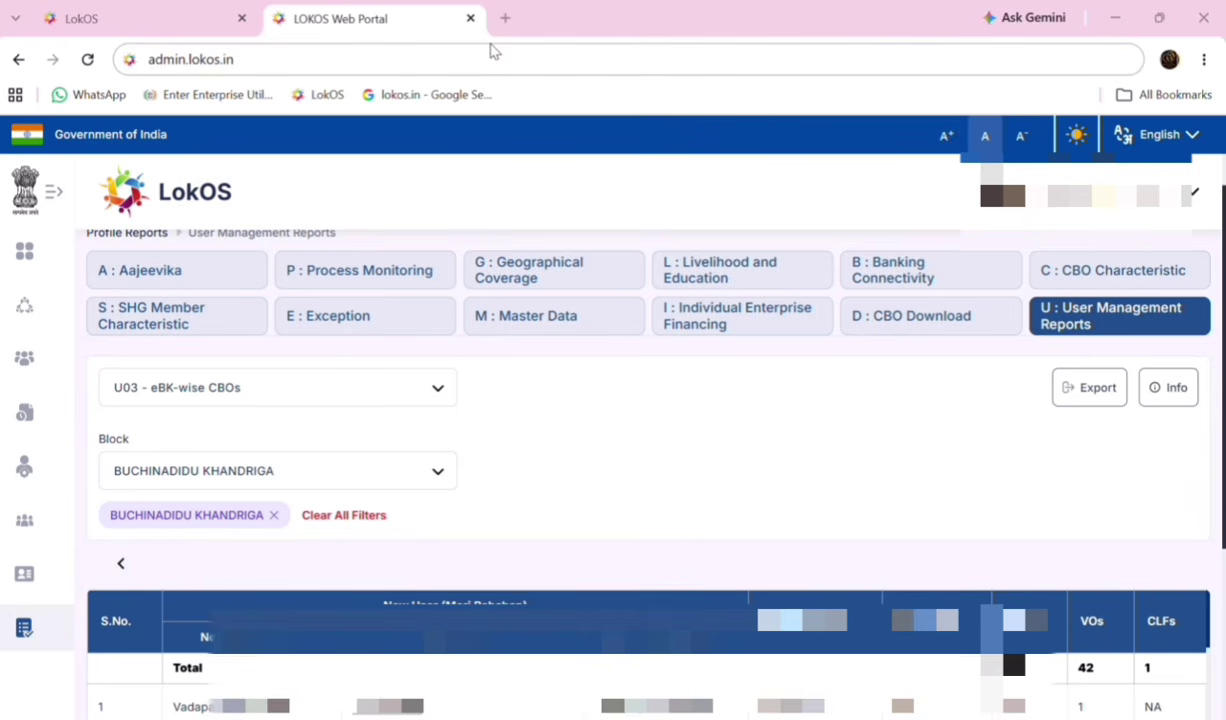
pyautogui.click(328, 68)
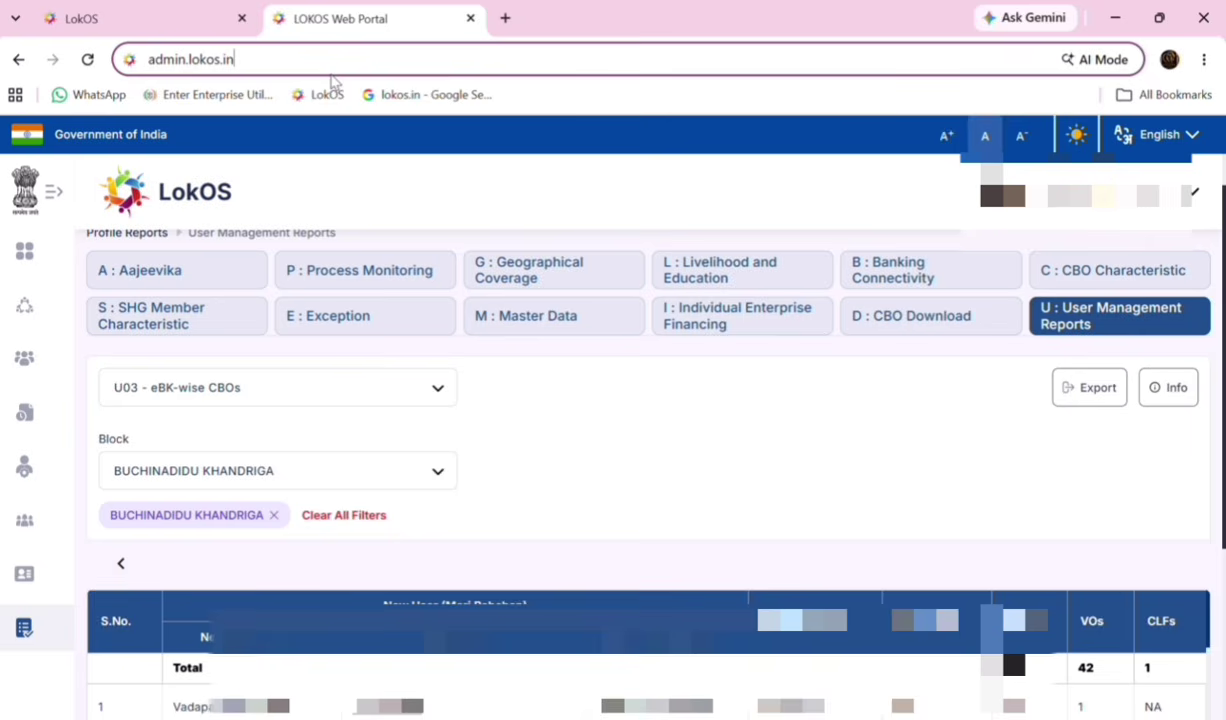
pyautogui.press('Return')
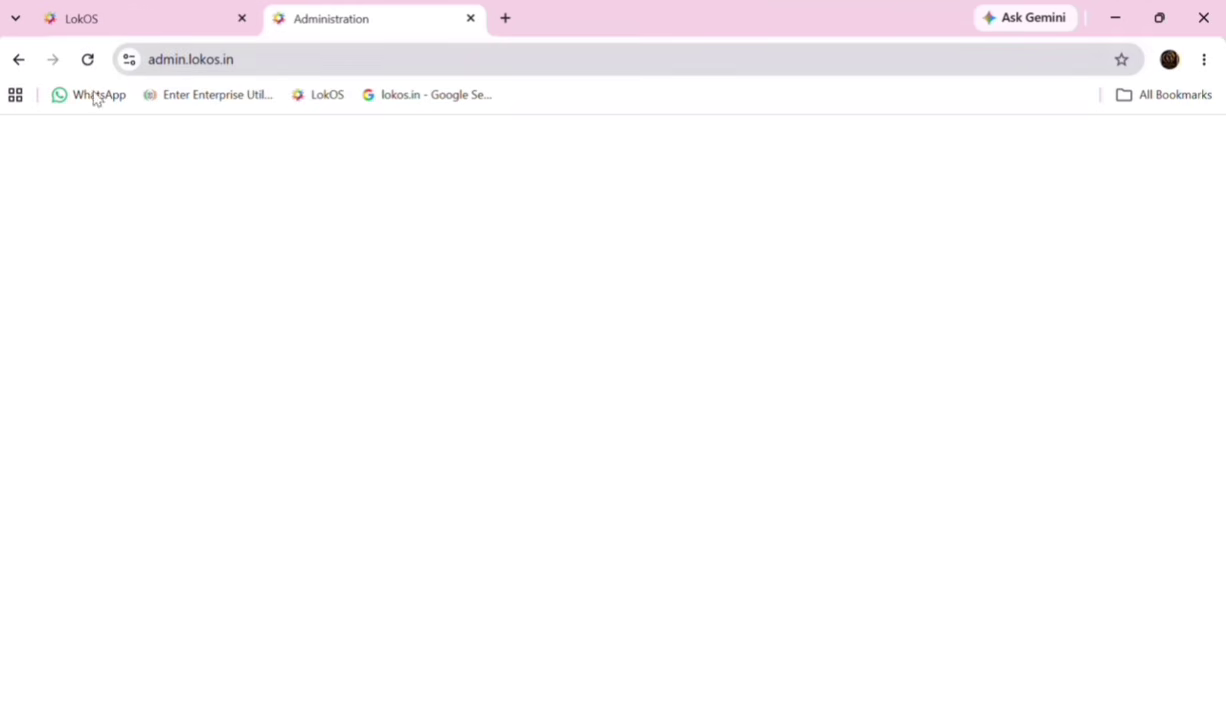
pyautogui.click(92, 60)
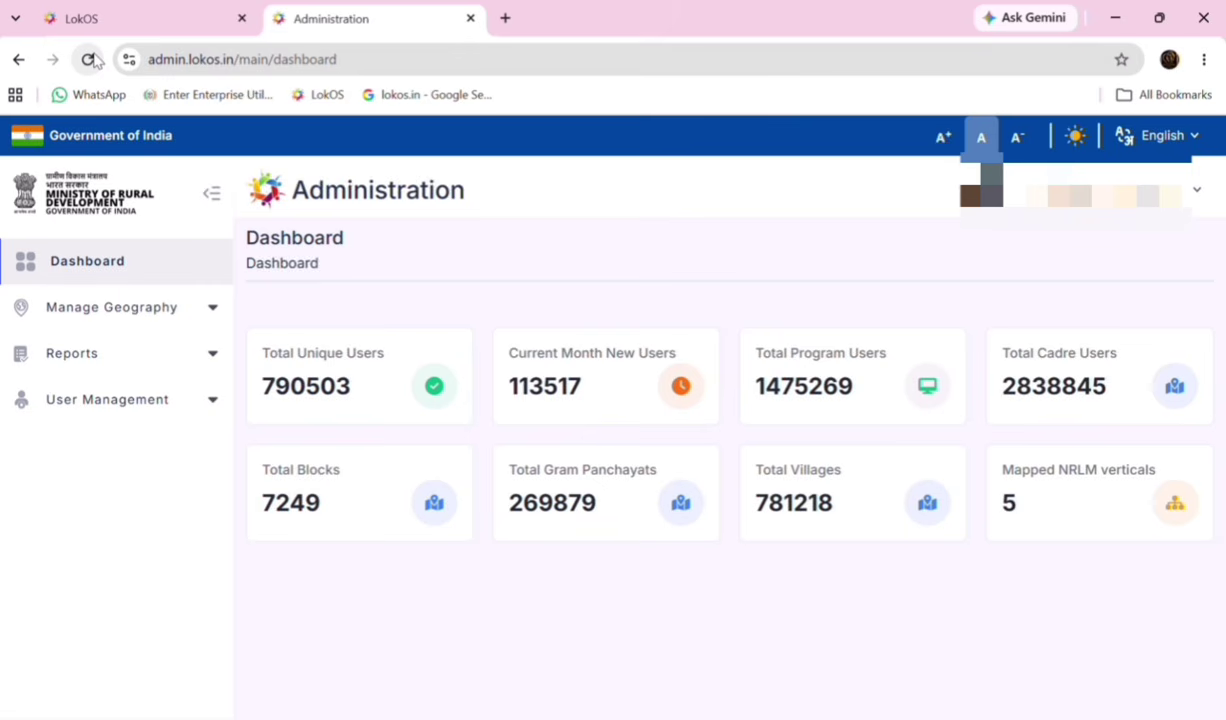
# Find the user's profile in User Management by searching for the copied user name
pyautogui.click(139, 418)
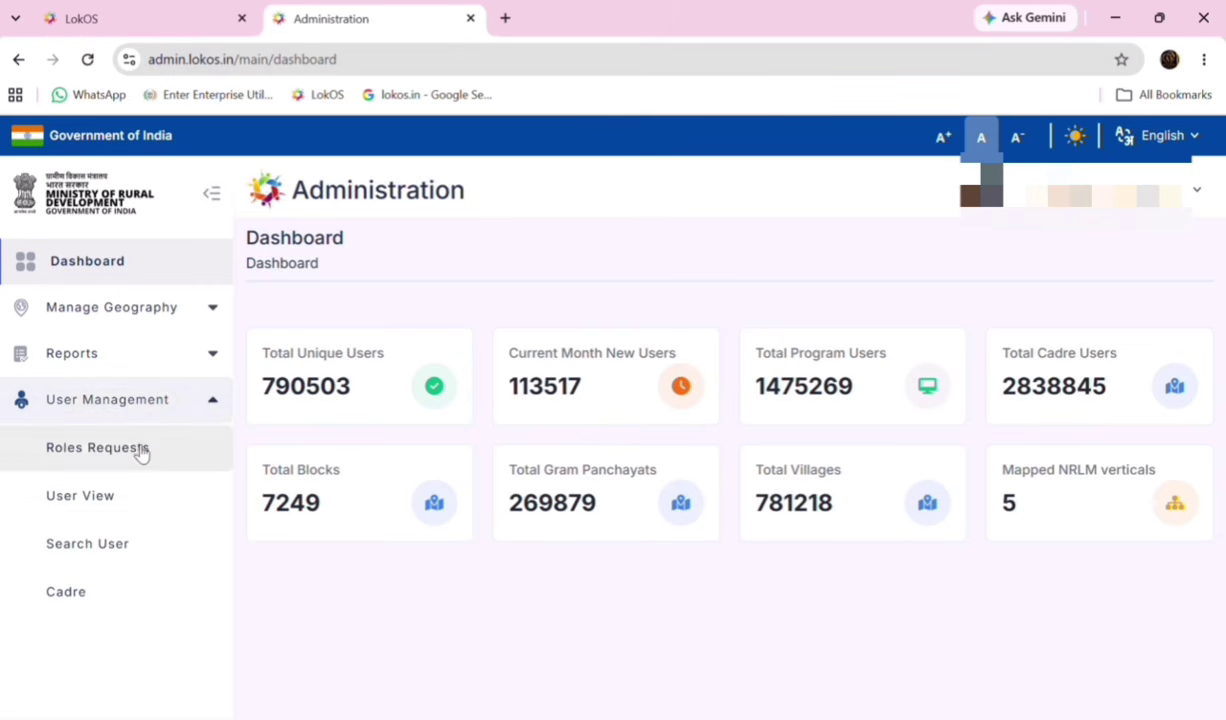
pyautogui.click(123, 549)
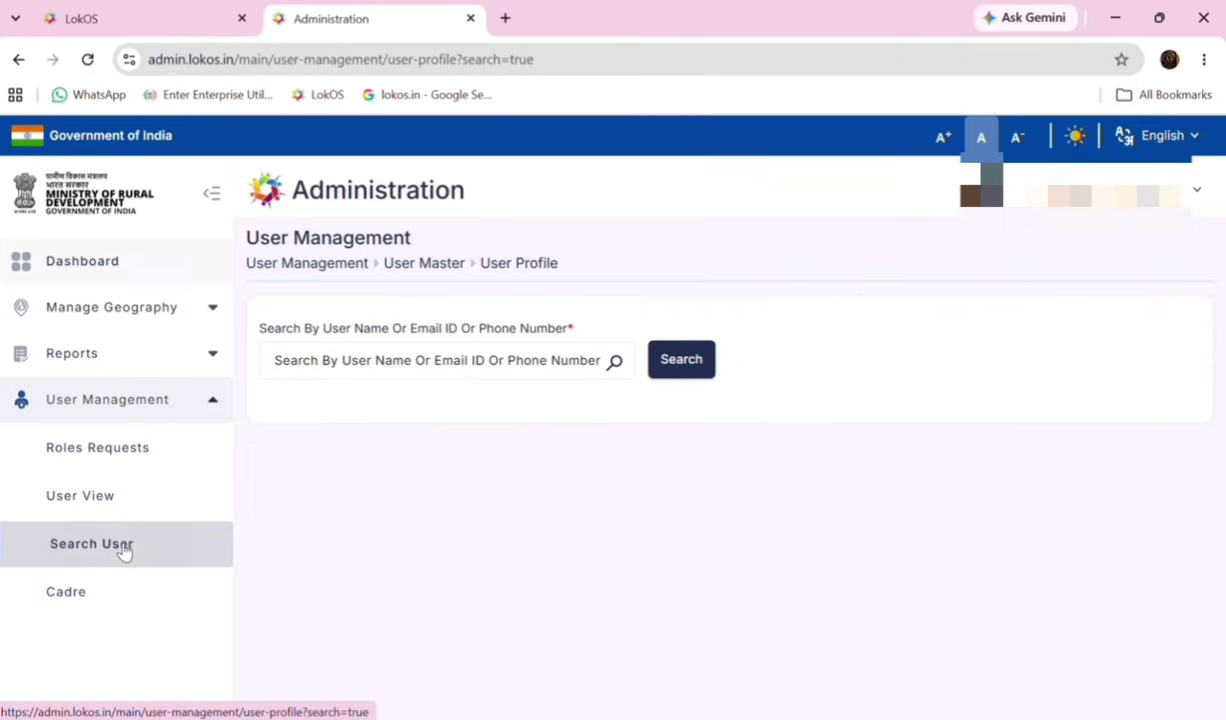
pyautogui.click(330, 360)
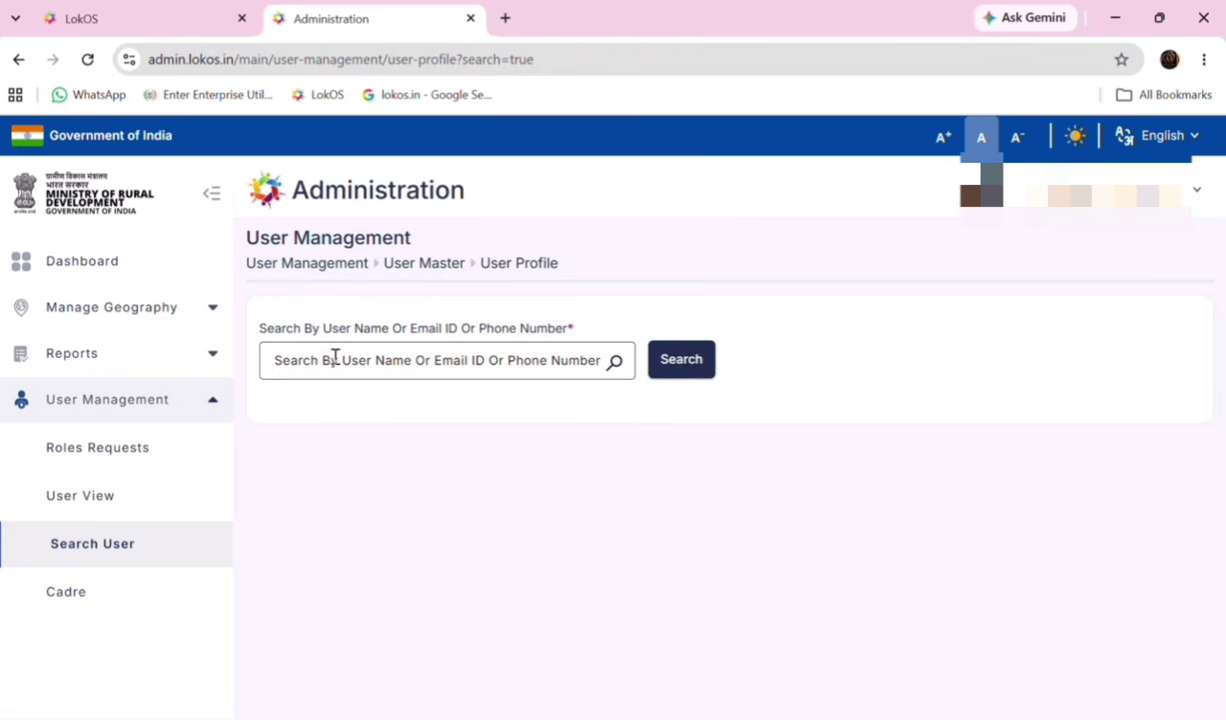
pyautogui.rightClick(331, 360)
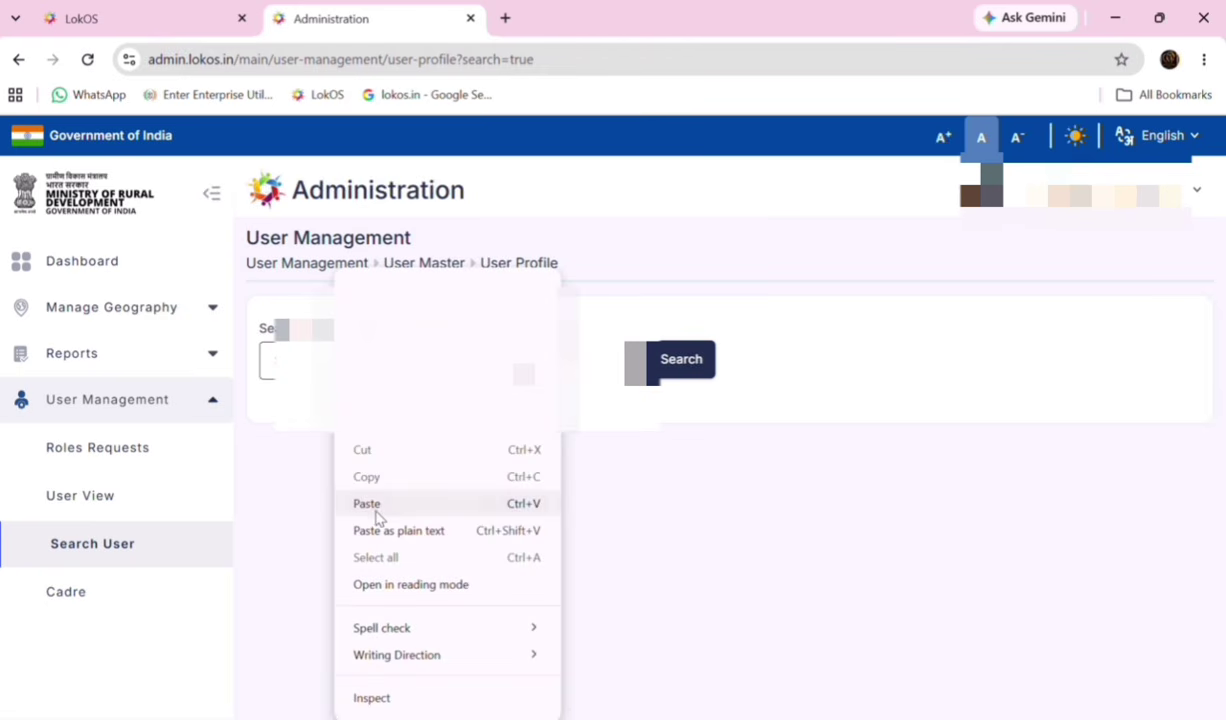
pyautogui.click(379, 504)
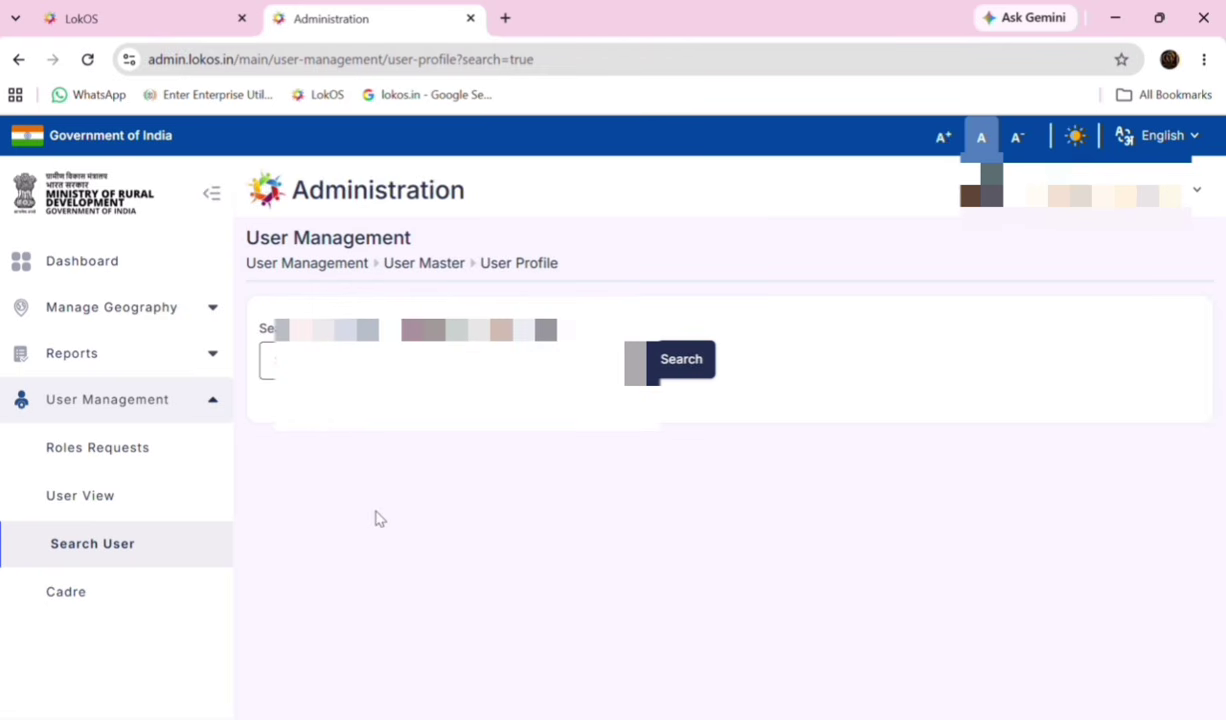
pyautogui.click(679, 378)
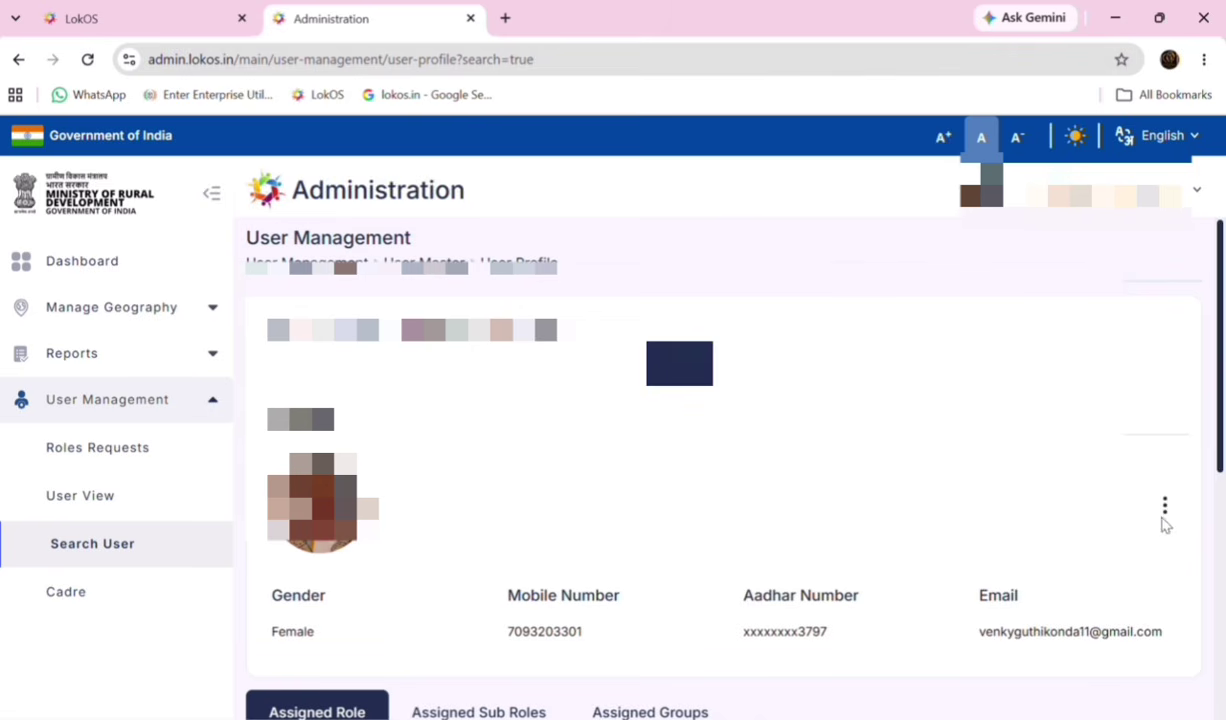
# Start assigning a role to the found user and set the state to ANDHRA PRADESH
pyautogui.click(1165, 507)
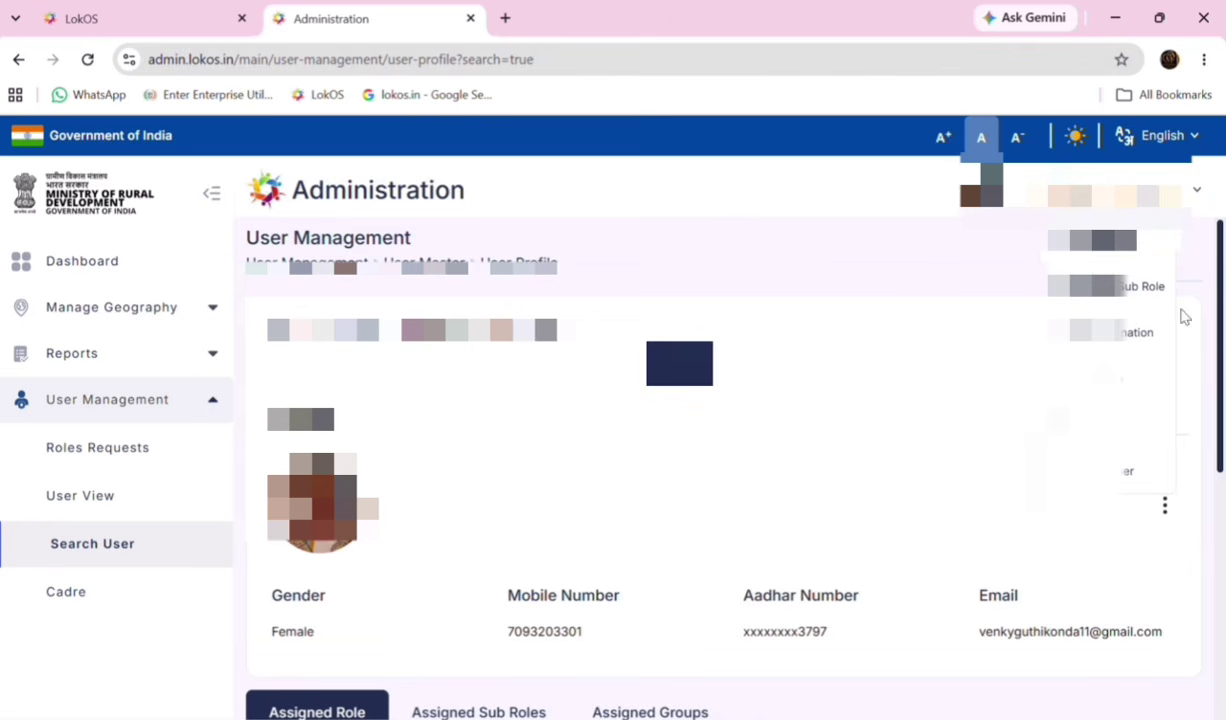
pyautogui.click(1121, 250)
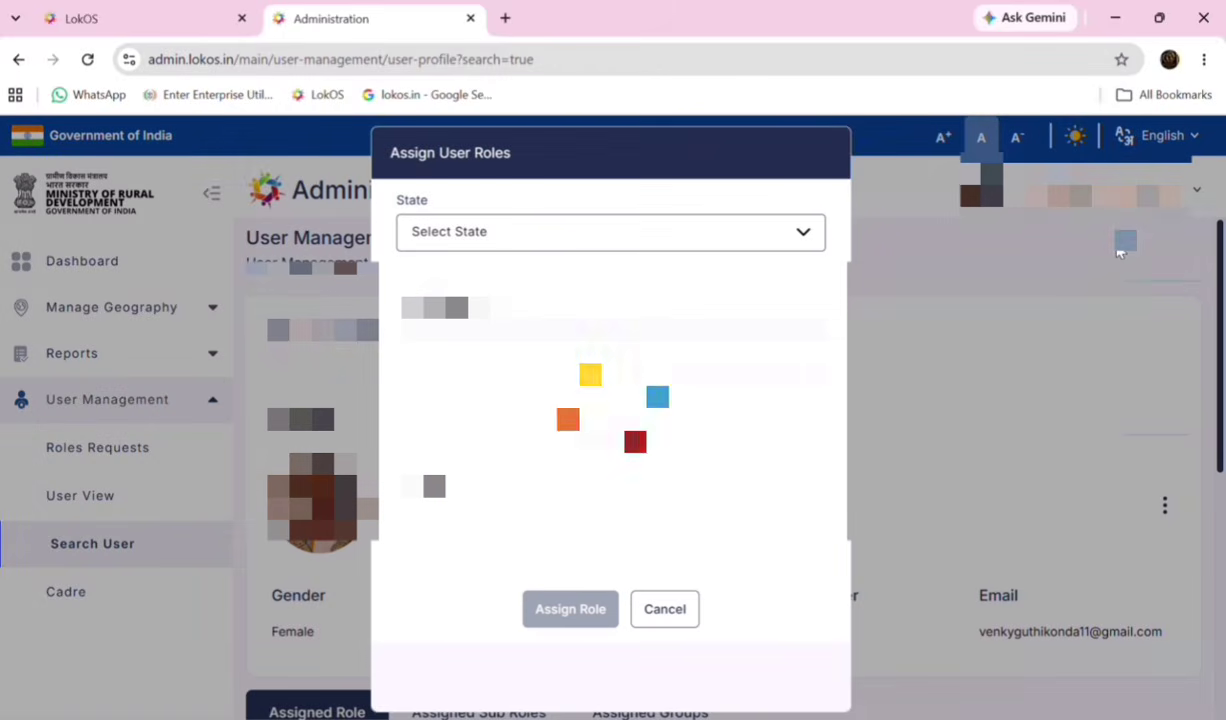
pyautogui.click(762, 249)
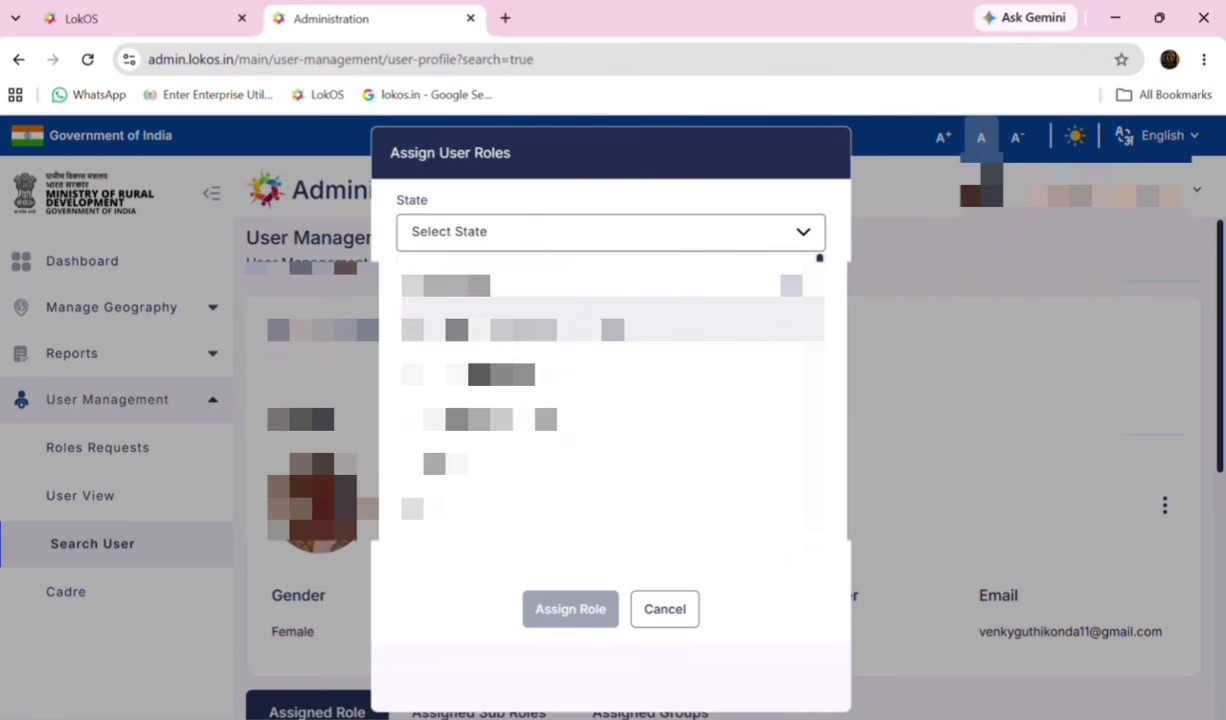
pyautogui.click(526, 379)
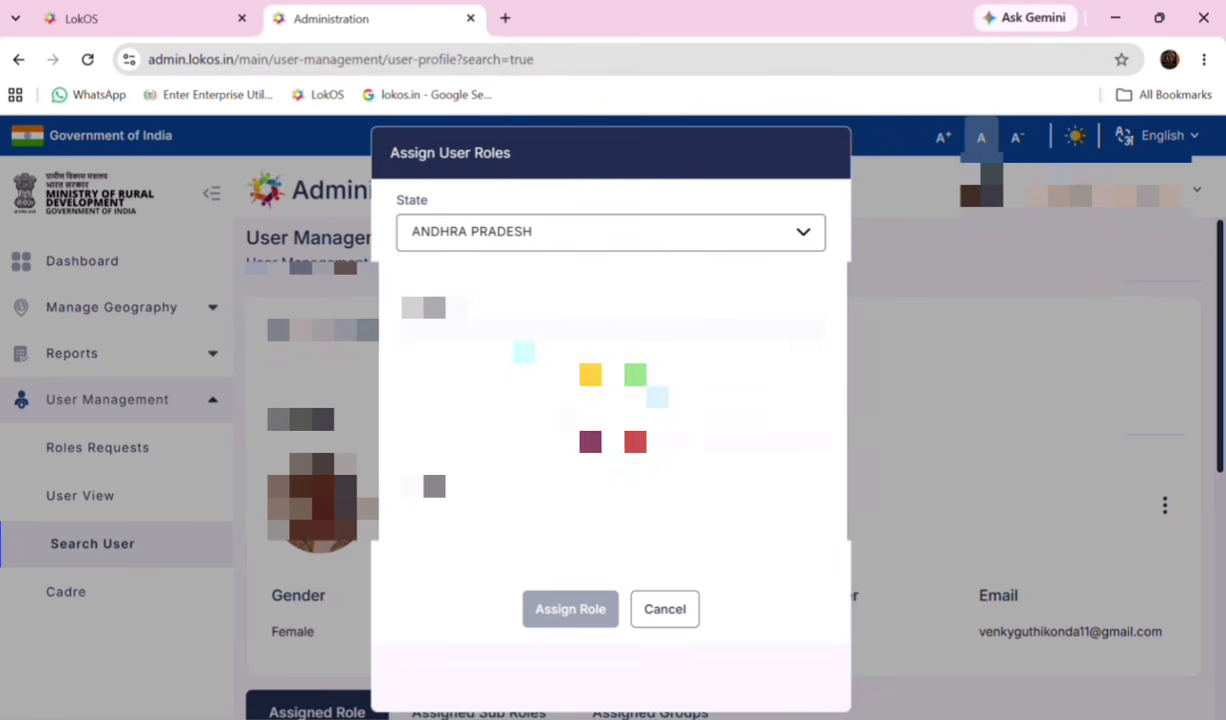
# Set the role's district to TIRUPATI and its block to the entry listed just before CHANDRAGIRI
pyautogui.click(480, 333)
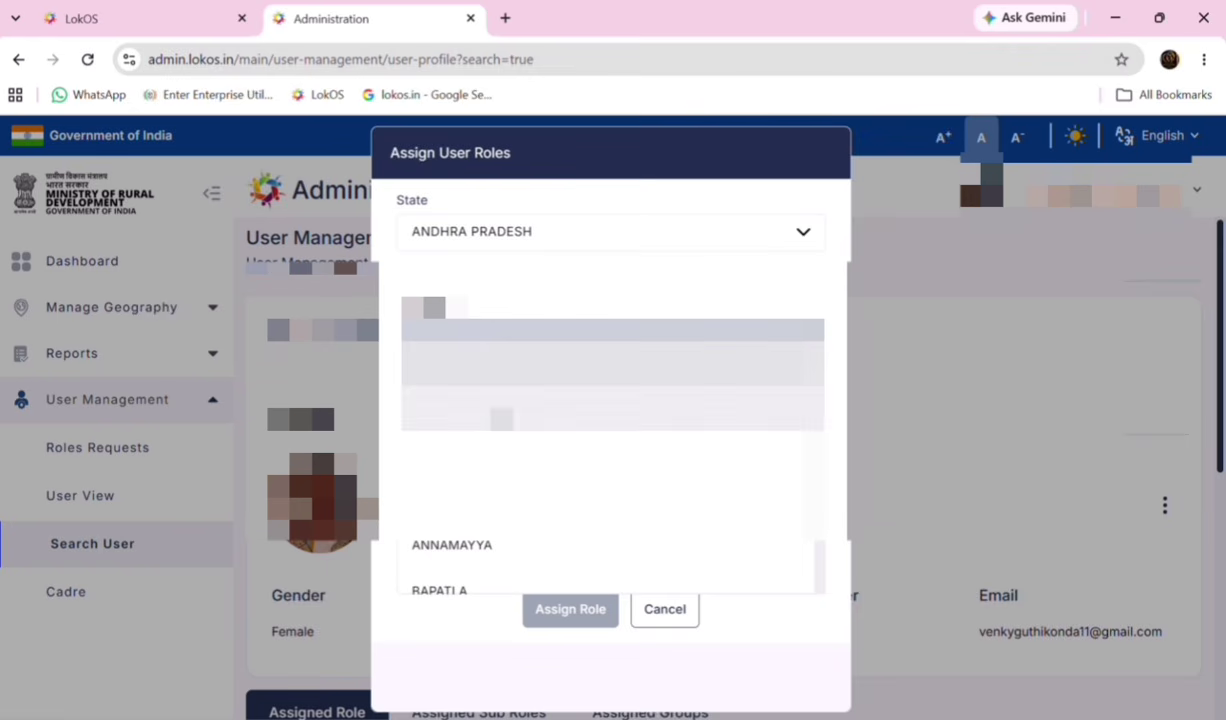
pyautogui.scroll(-5, 805, 515)
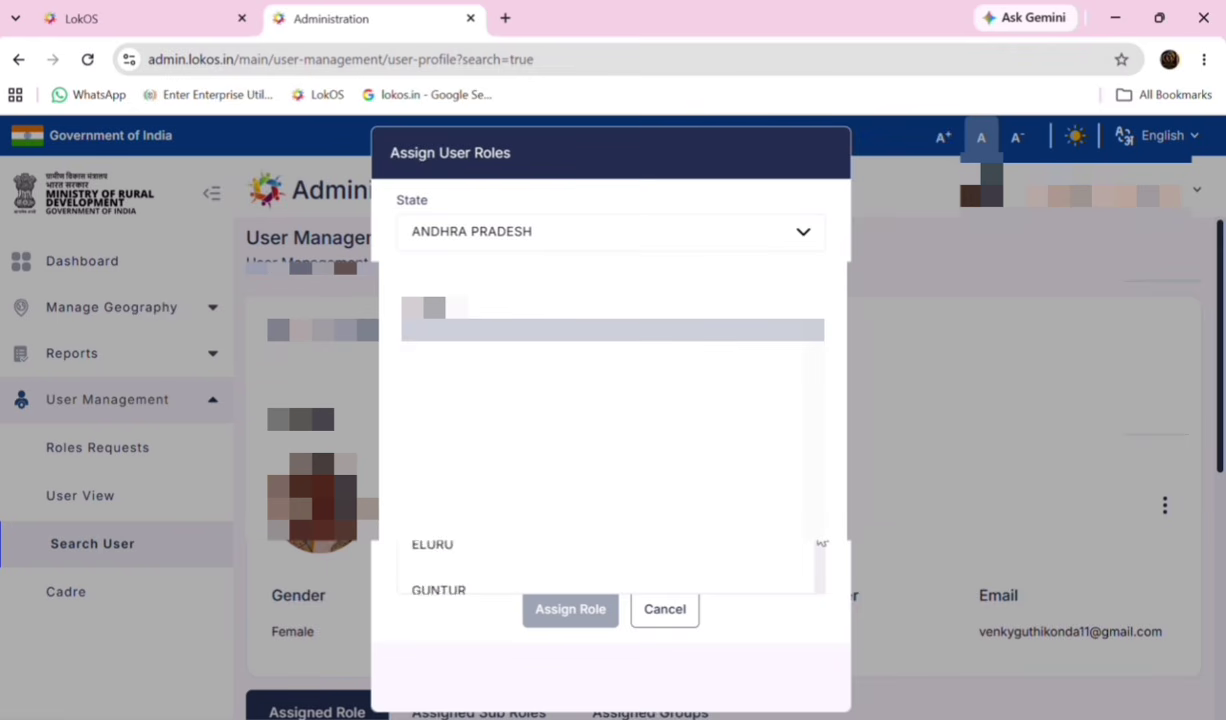
pyautogui.scroll(-3, 820, 543)
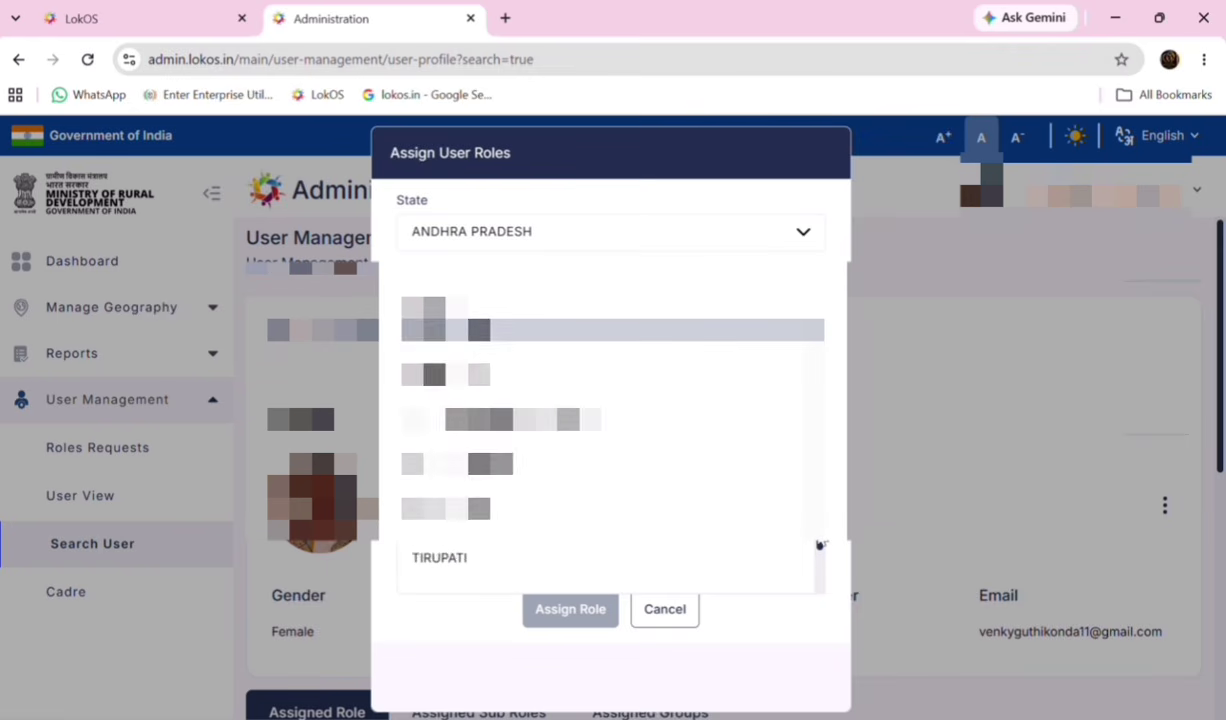
pyautogui.click(533, 543)
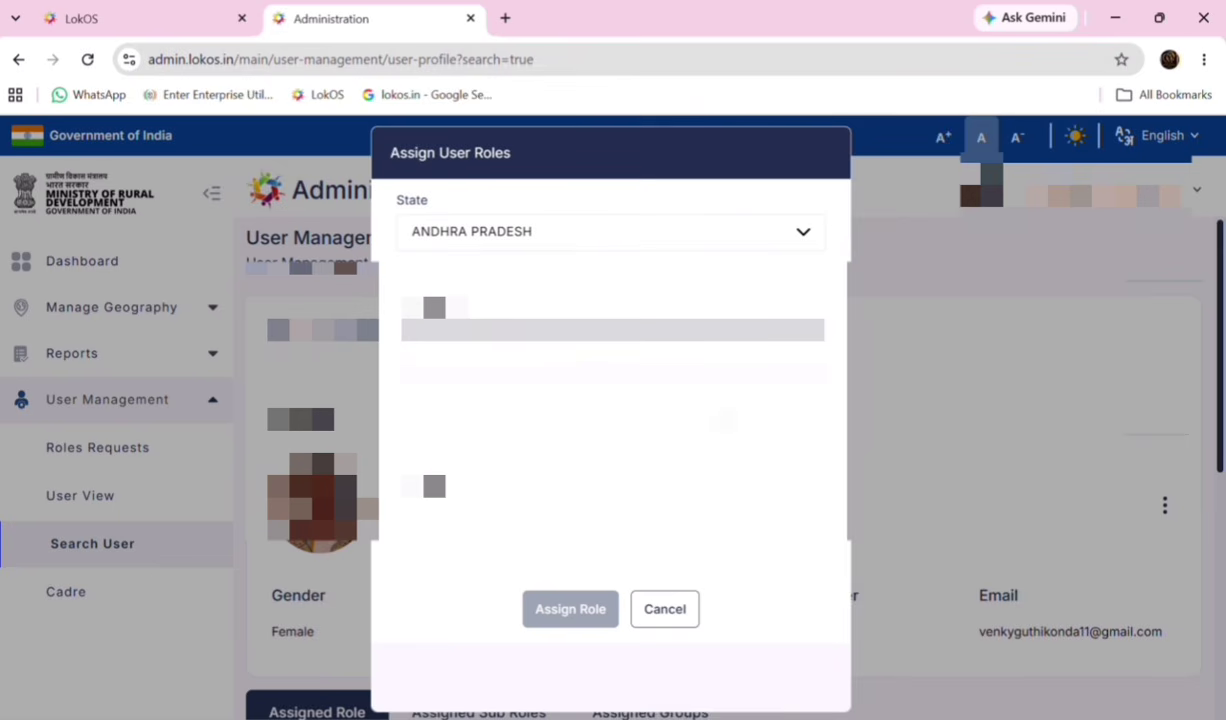
pyautogui.click(747, 422)
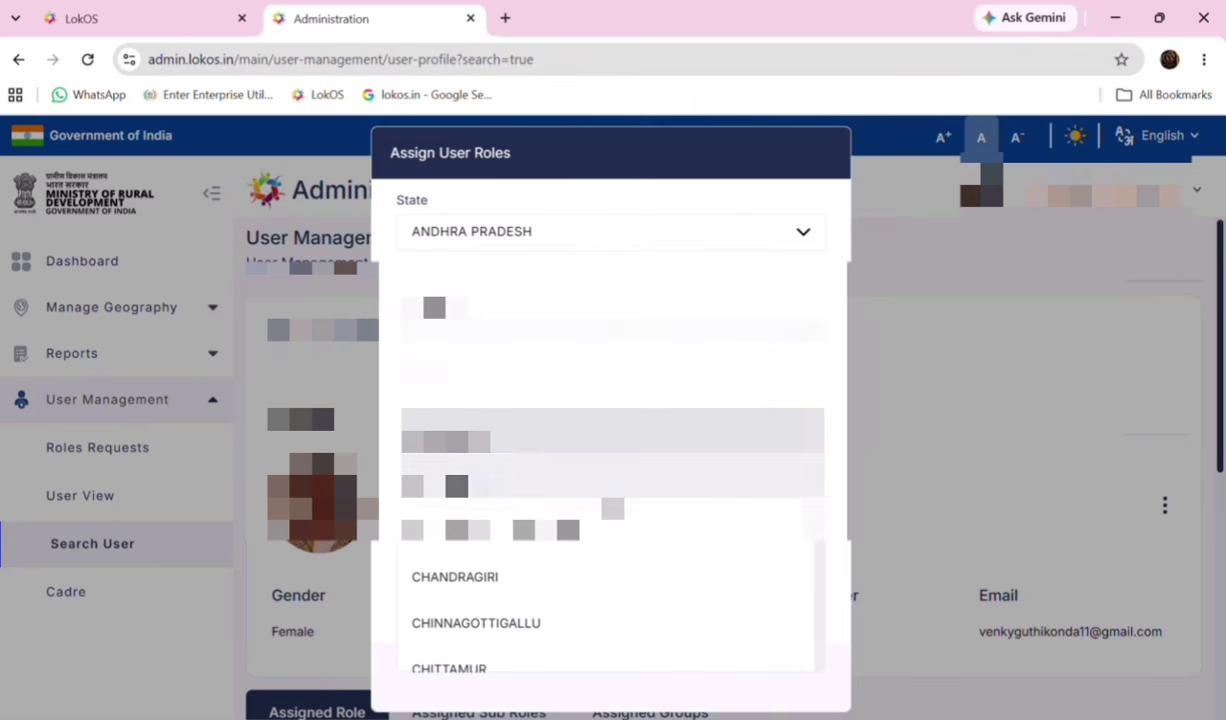
pyautogui.click(584, 529)
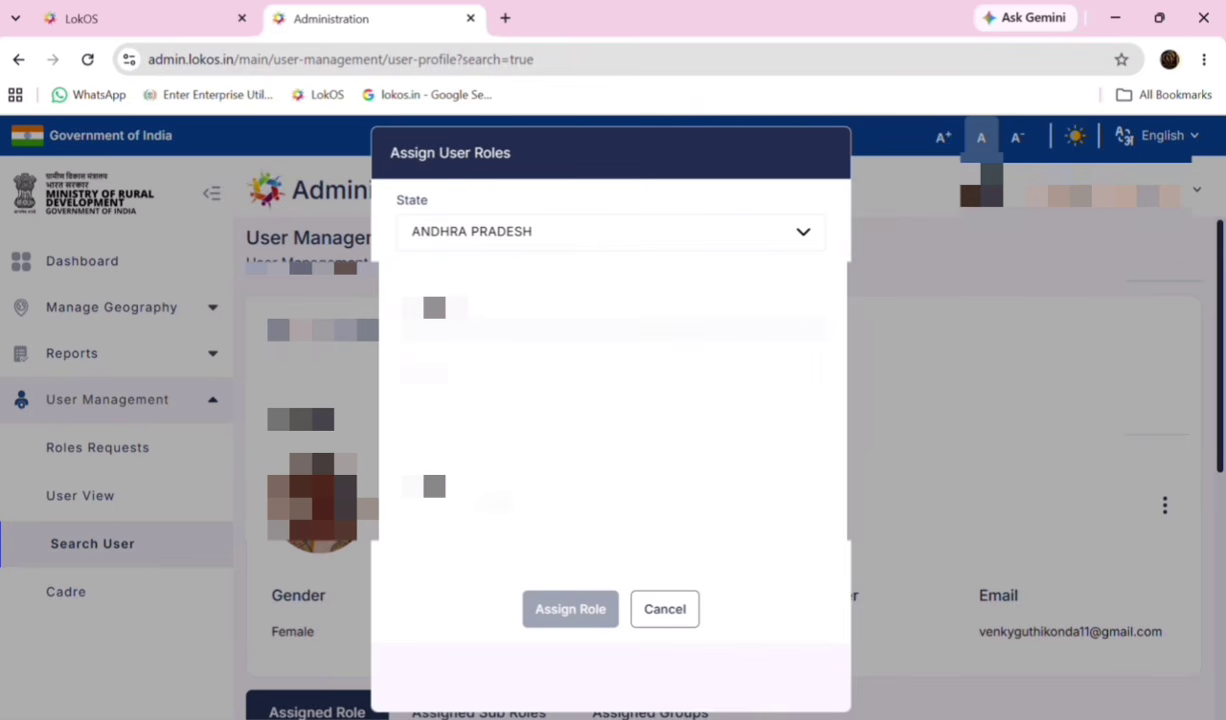
# Look through the available block-level roles and select the one for the user
pyautogui.click(499, 497)
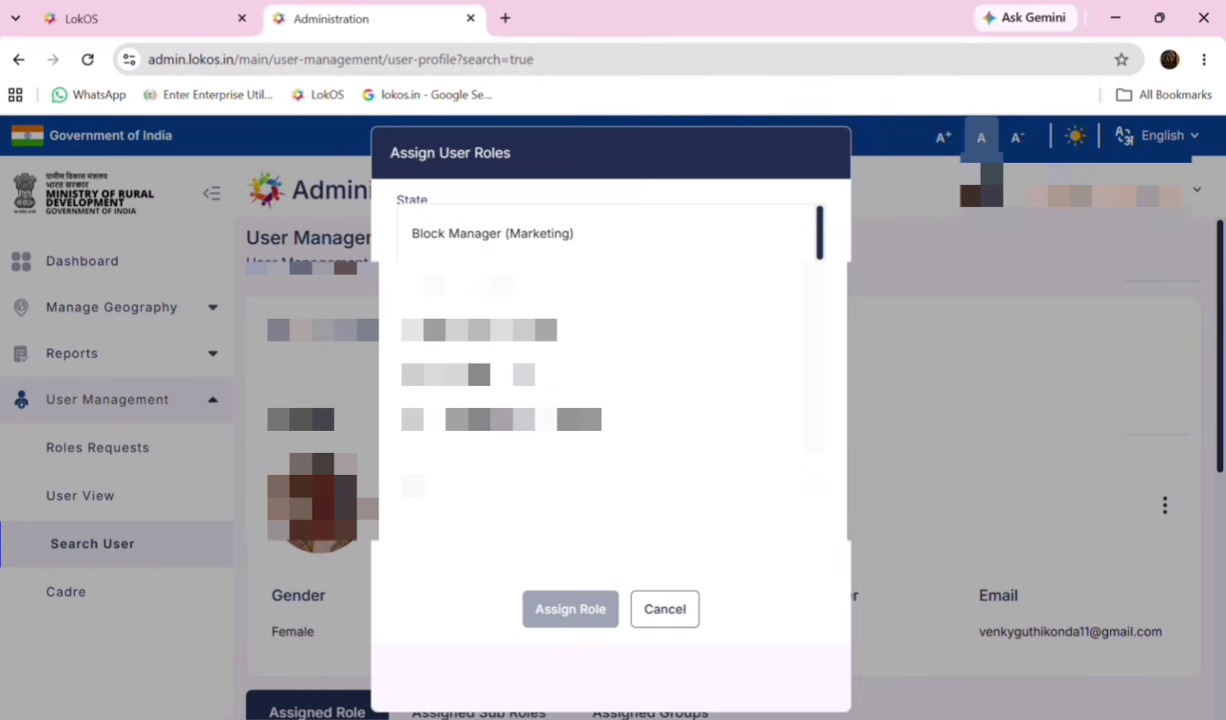
pyautogui.scroll(-3, 600, 330)
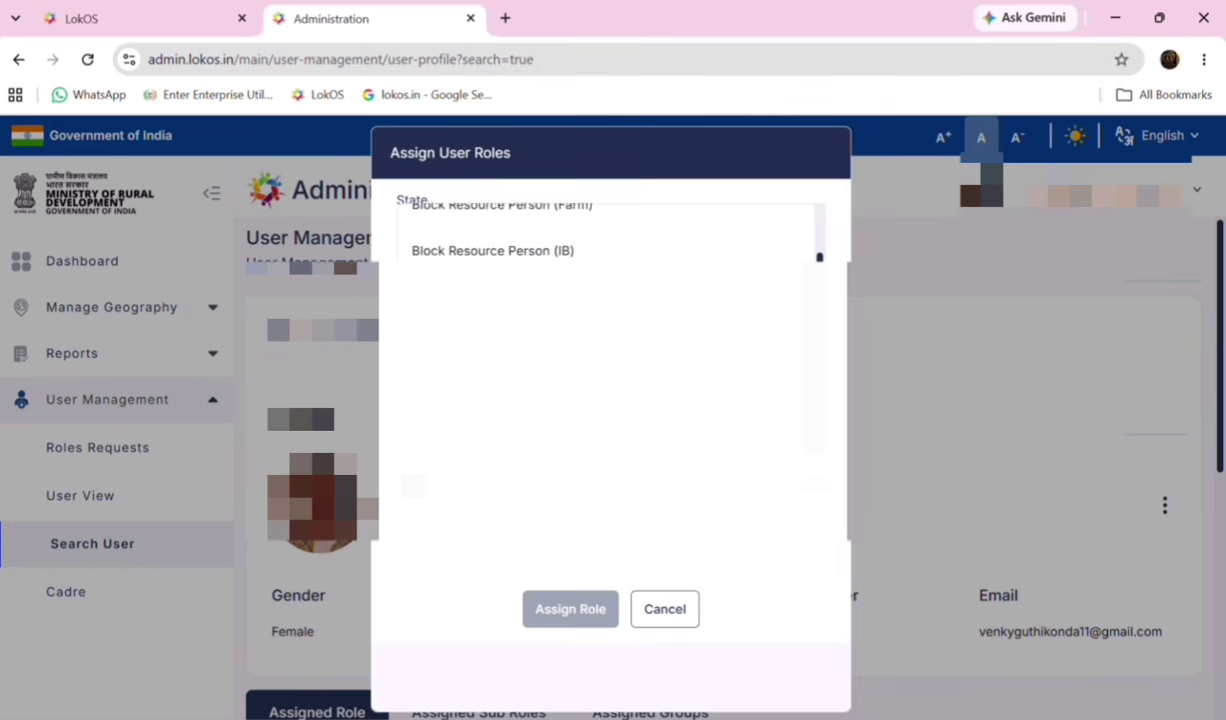
pyautogui.scroll(4, 600, 330)
pyautogui.scroll(-1, 600, 330)
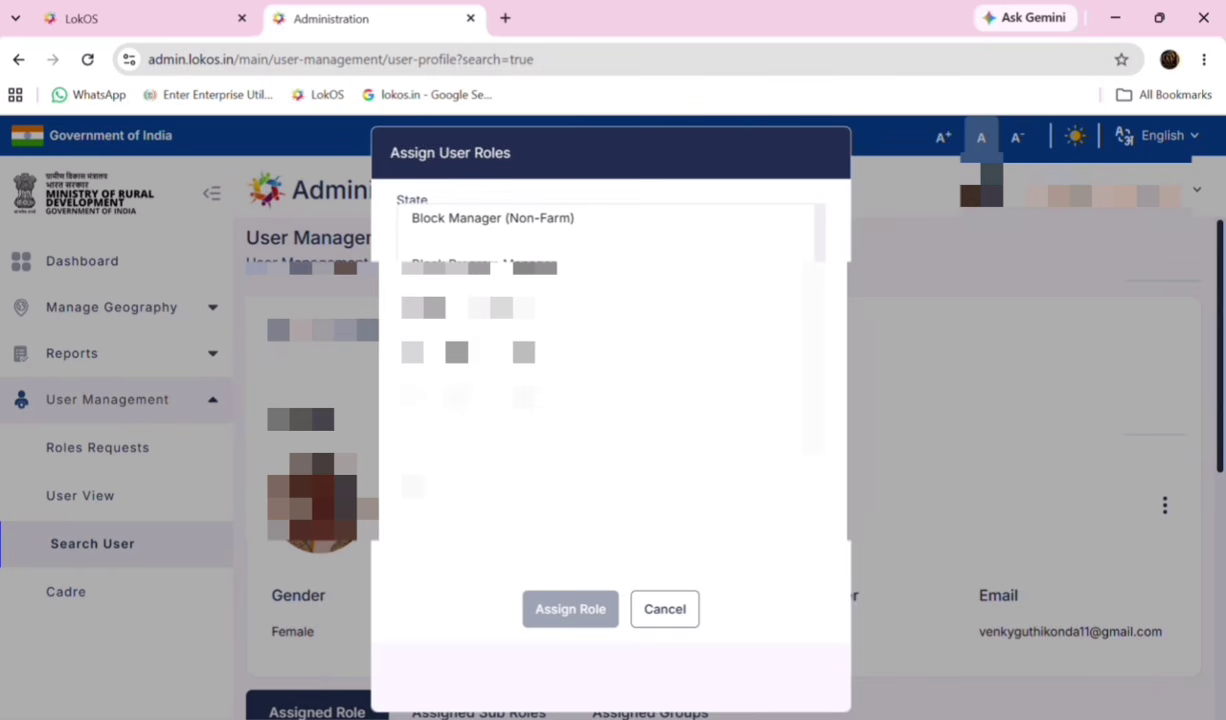
pyautogui.scroll(2, 600, 330)
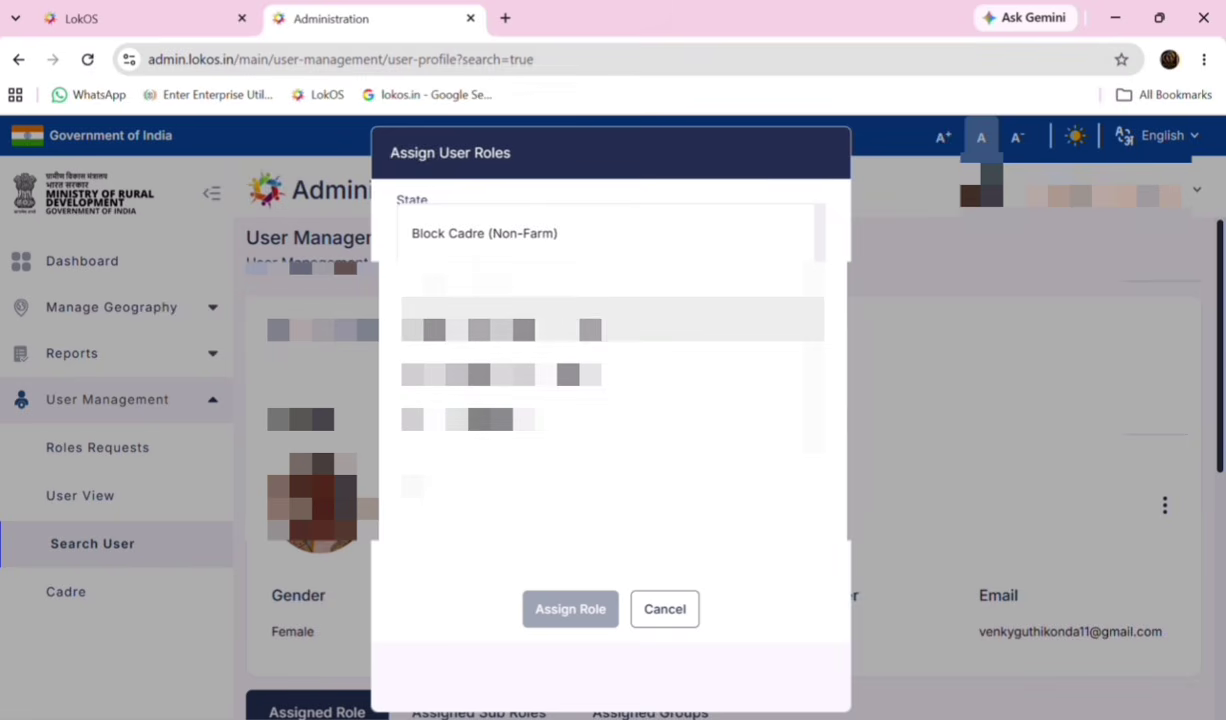
pyautogui.click(585, 325)
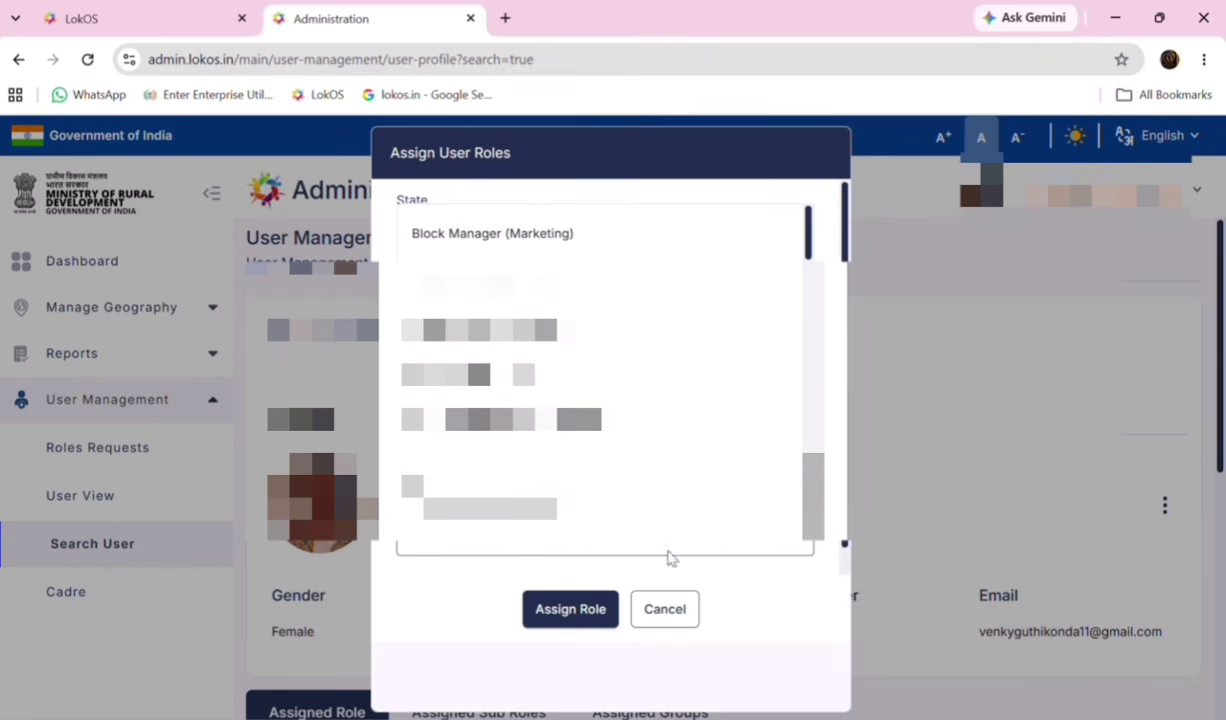
# Assign the selected block-level role to the user and open the sub-role assignment for that profile
pyautogui.click(577, 617)
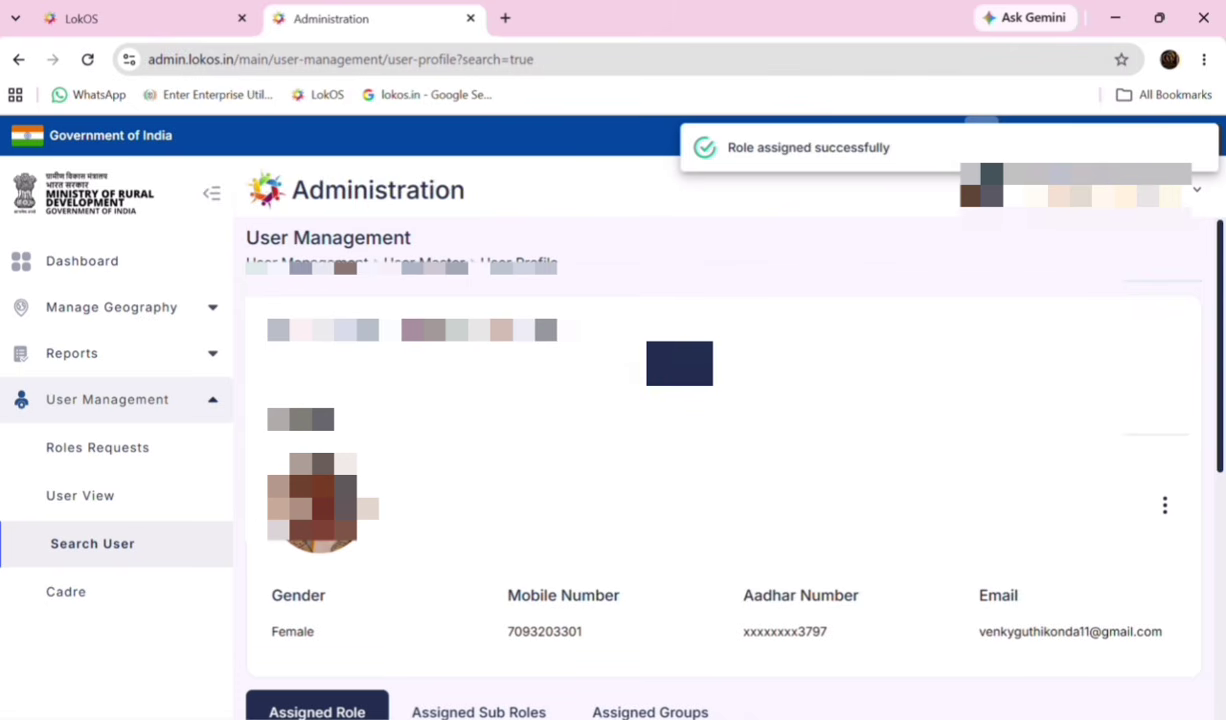
pyautogui.click(1164, 508)
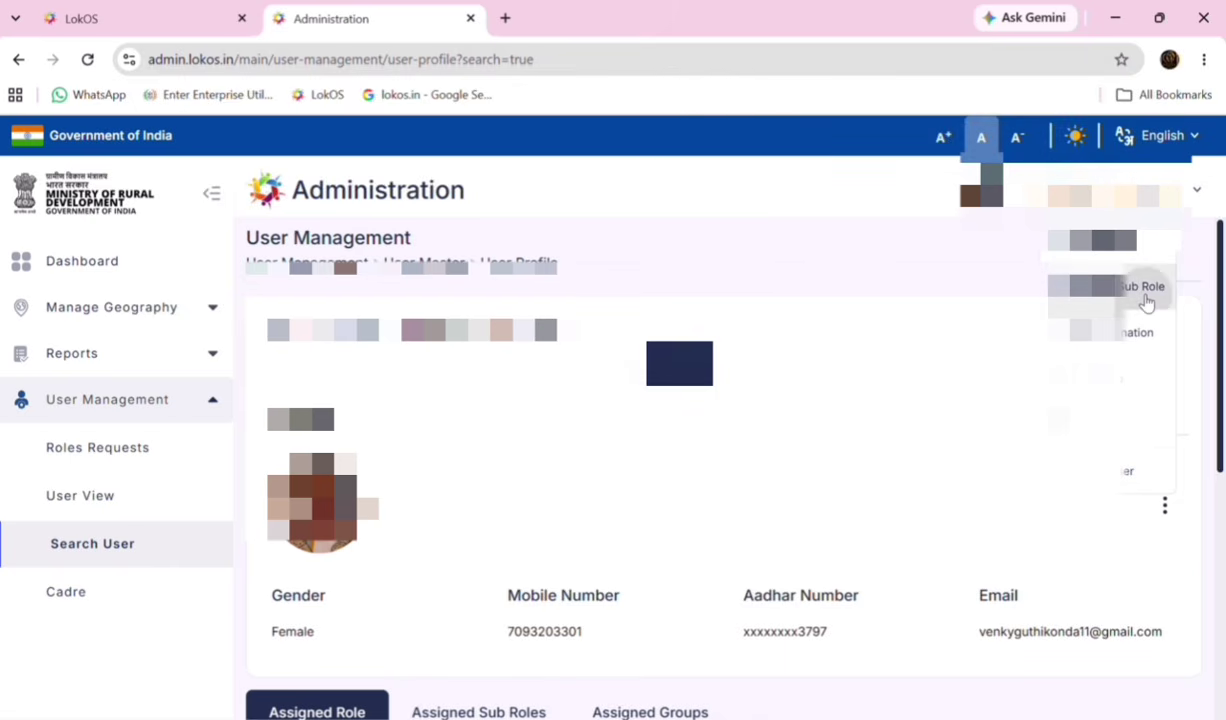
pyautogui.click(1090, 286)
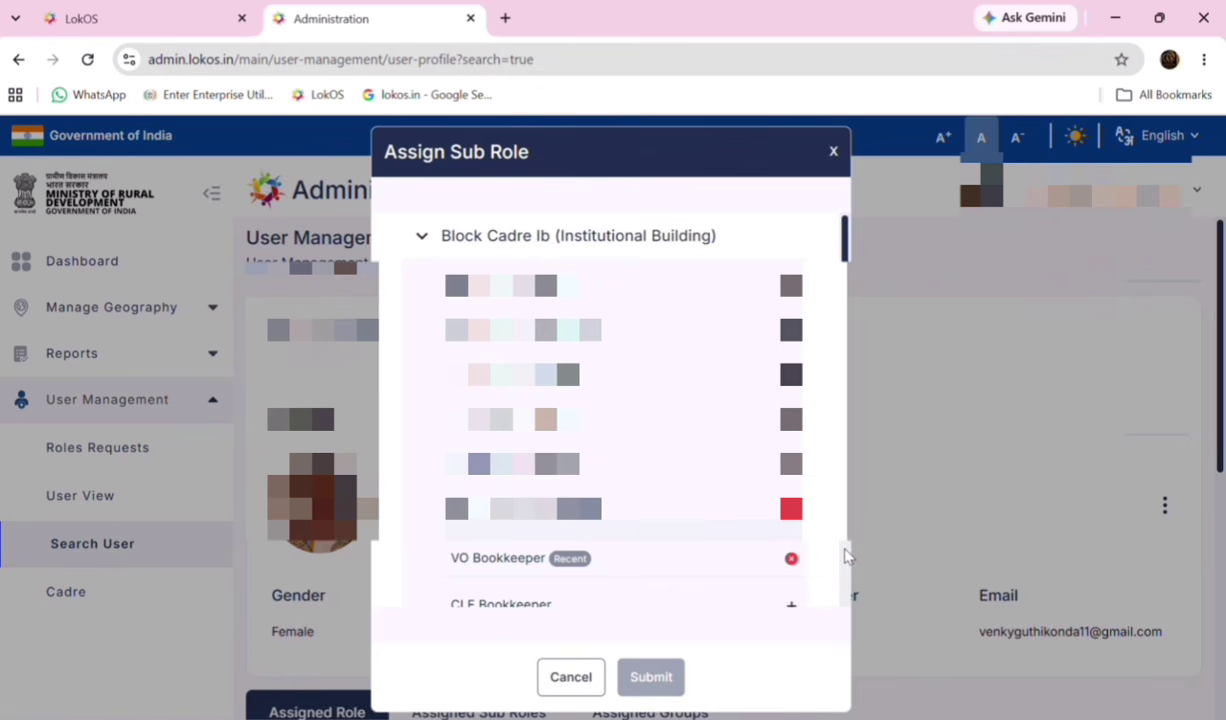
# Assign the VPRP-Entitlement and VPRP-Livelihoods sub roles to the user and check the assigned sub roles
pyautogui.scroll(-5, 845, 557)
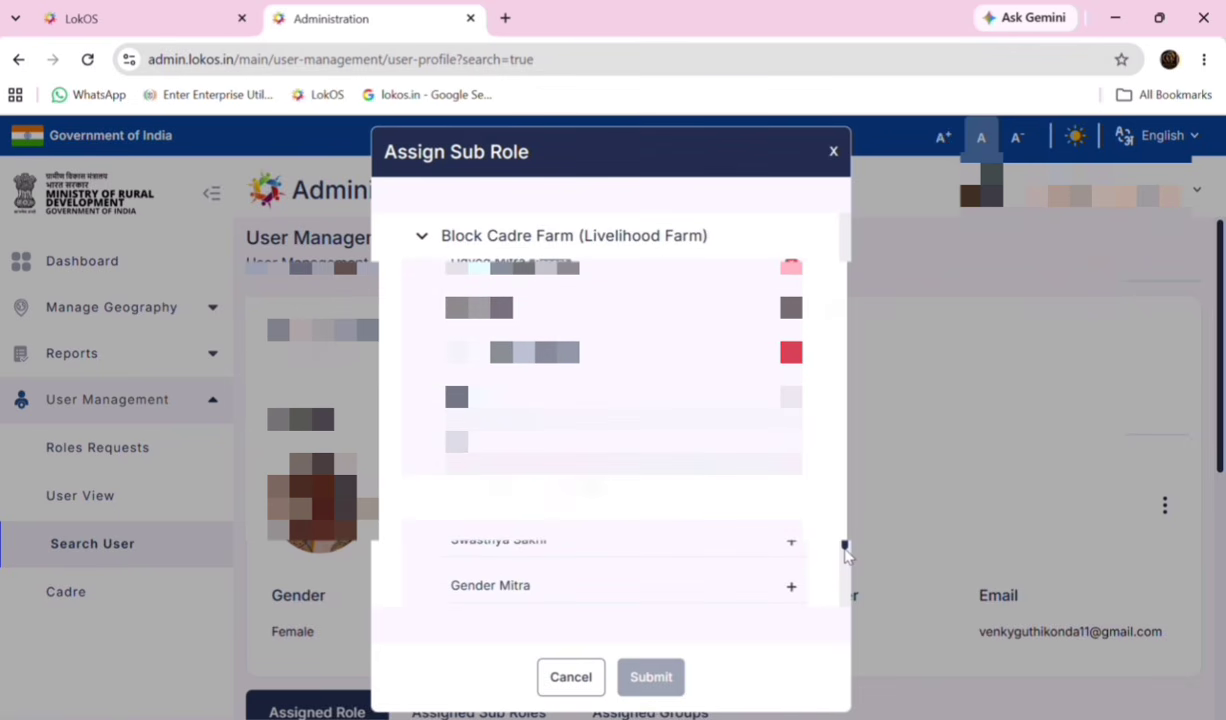
pyautogui.scroll(-5, 843, 555)
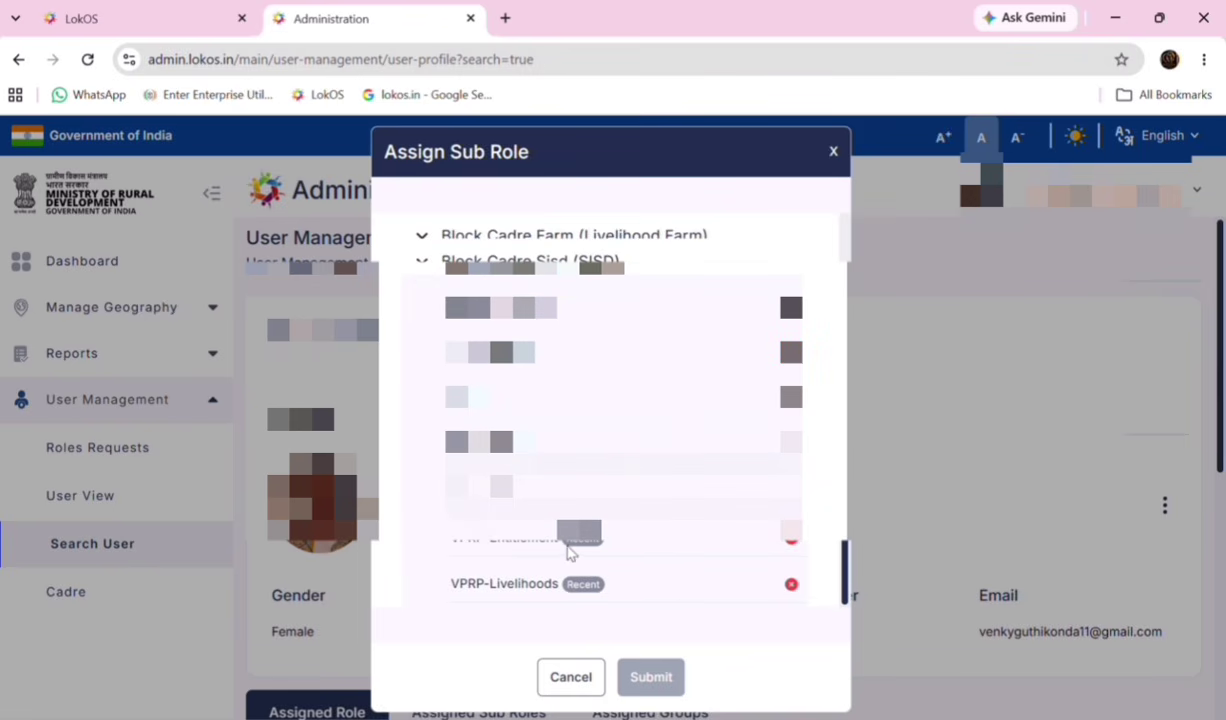
pyautogui.click(790, 546)
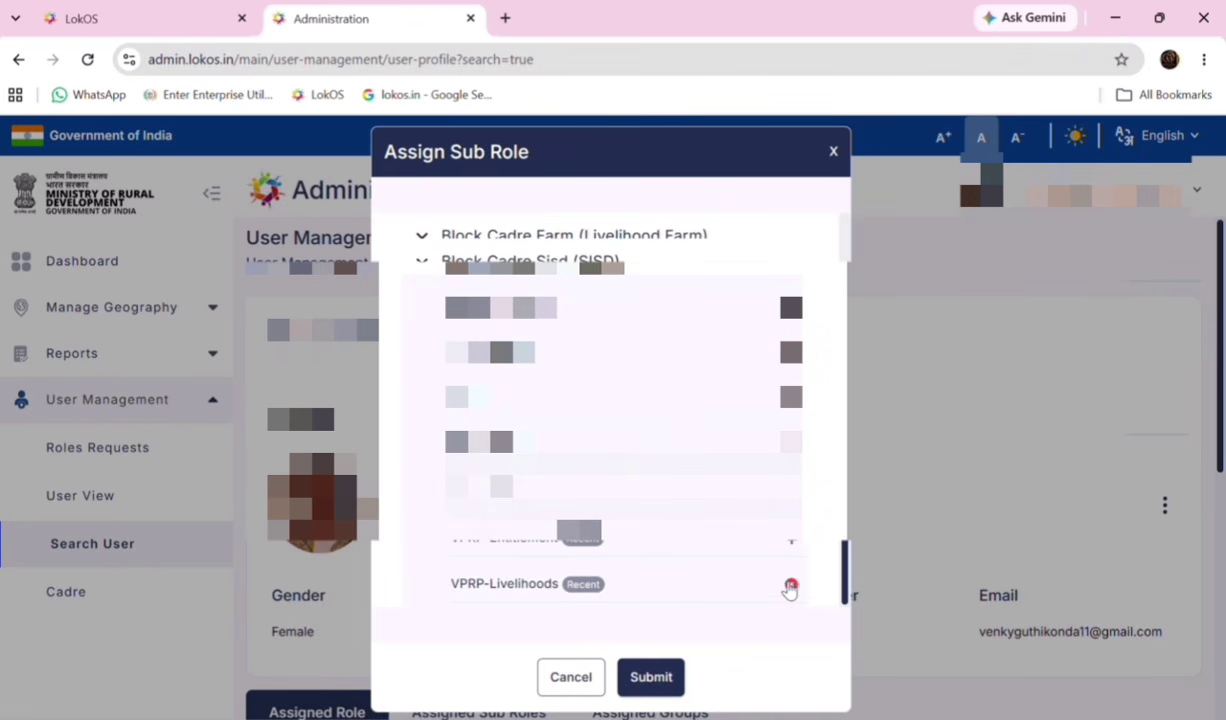
pyautogui.click(790, 585)
pyautogui.click(788, 547)
pyautogui.click(790, 587)
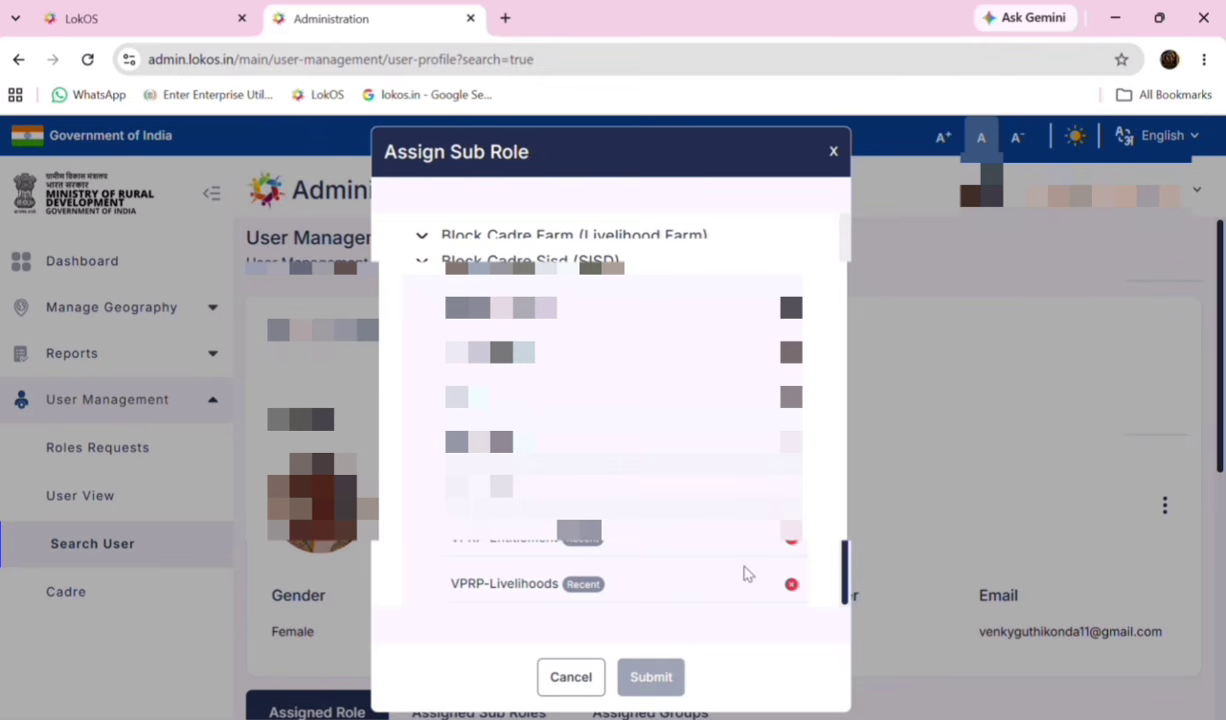
pyautogui.click(790, 540)
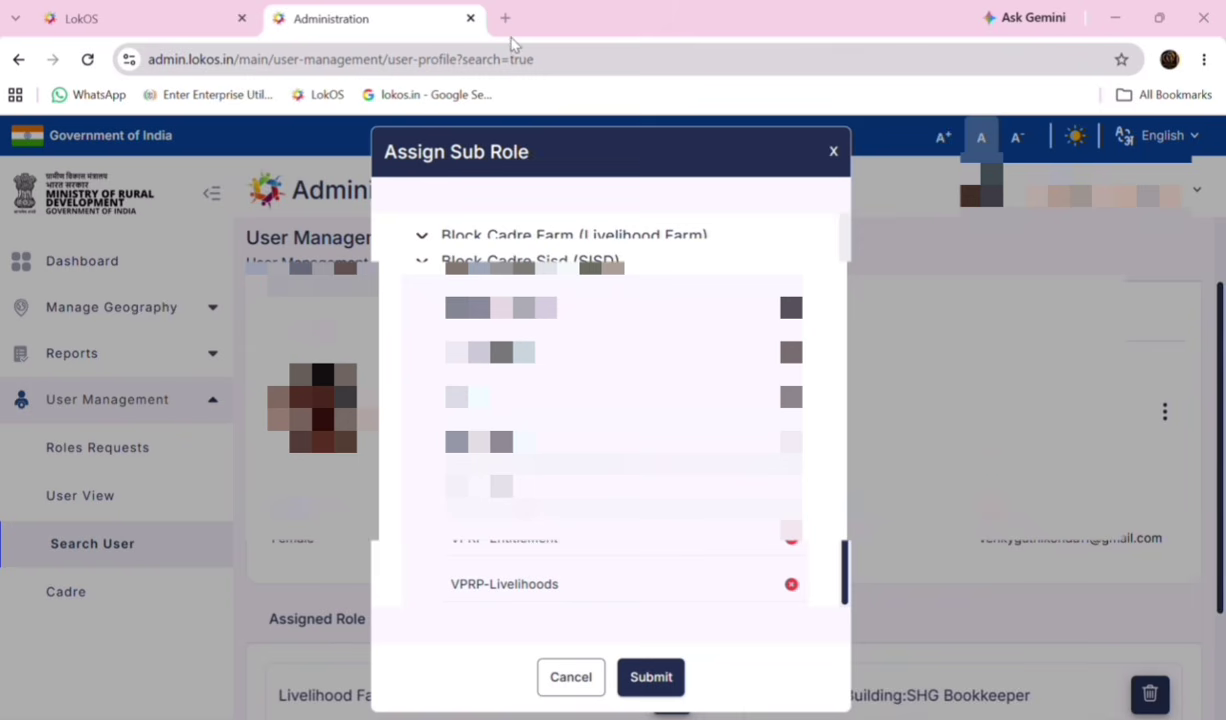
pyautogui.click(652, 680)
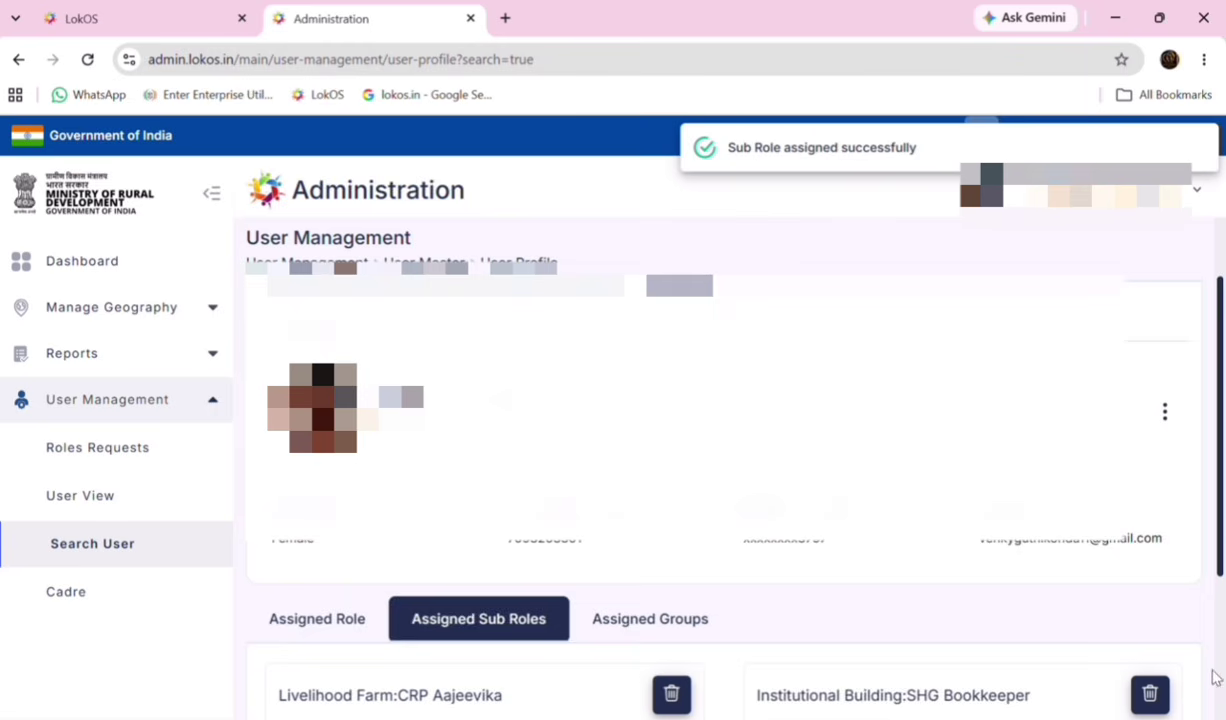
pyautogui.scroll(-3, 1219, 683)
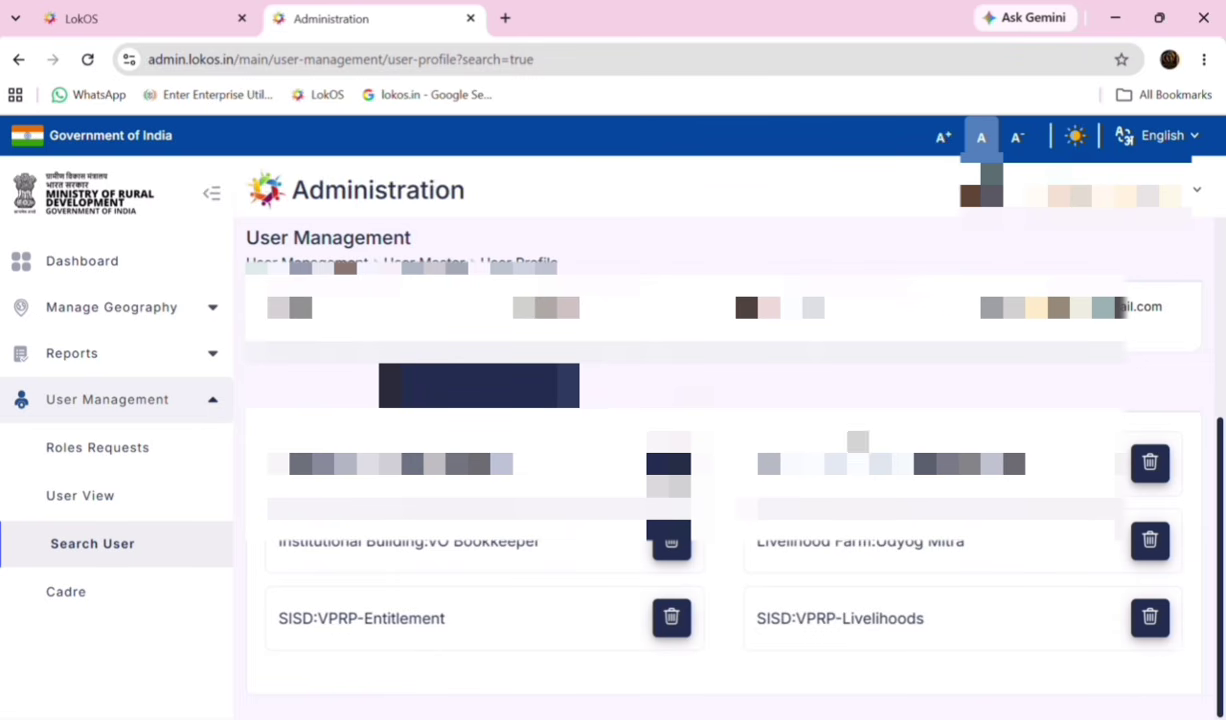
# Open the Village Prosperity Resillience Plan service from the LokOS home page and go to its VPRP Entitlement cadre mapping
pyautogui.click(101, 18)
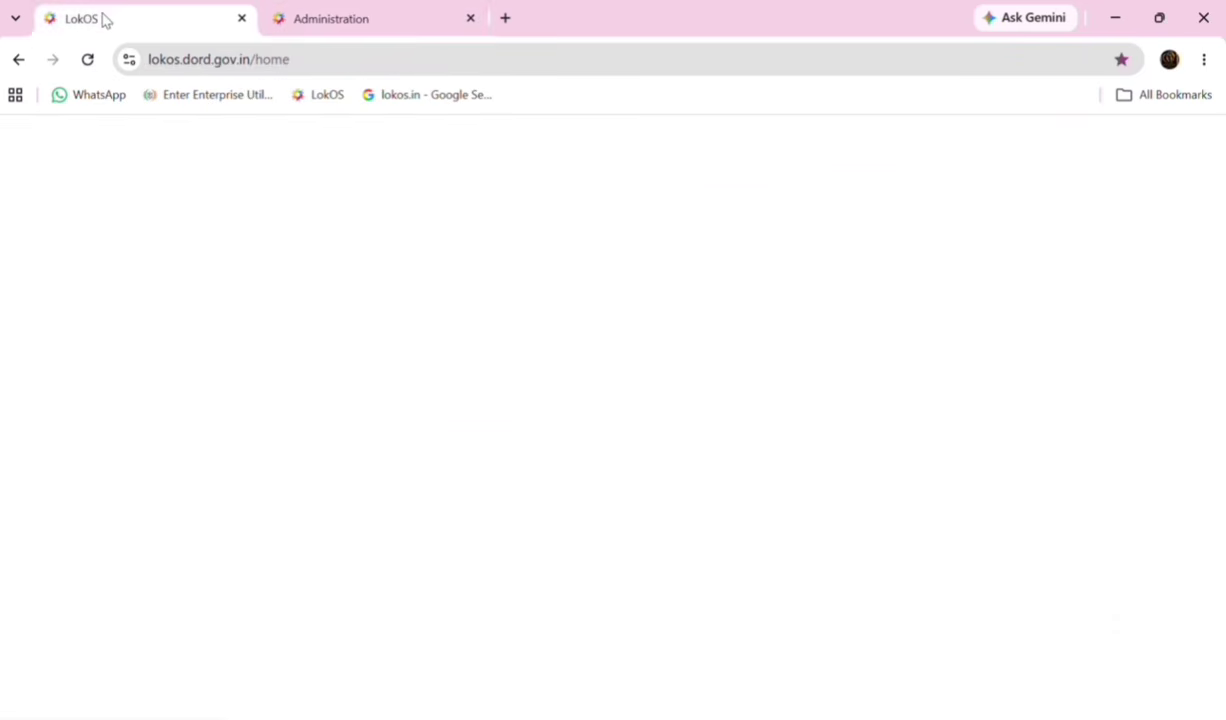
pyautogui.moveTo(700, 208)
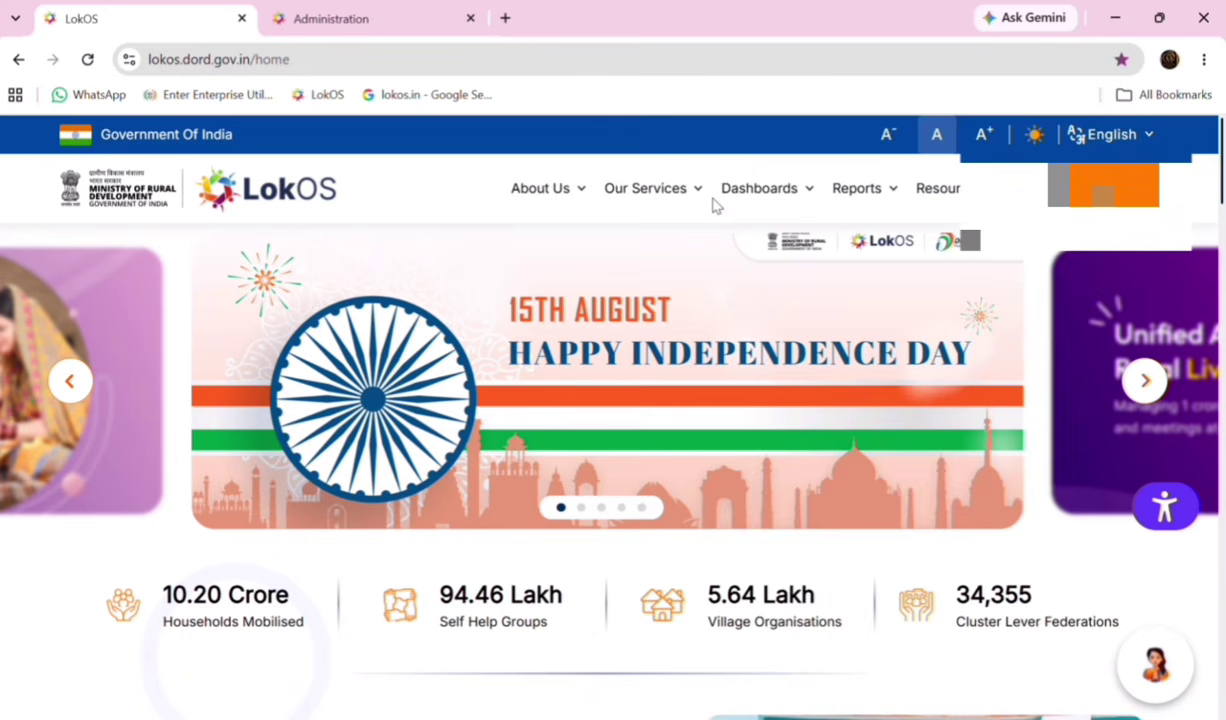
pyautogui.moveTo(773, 232)
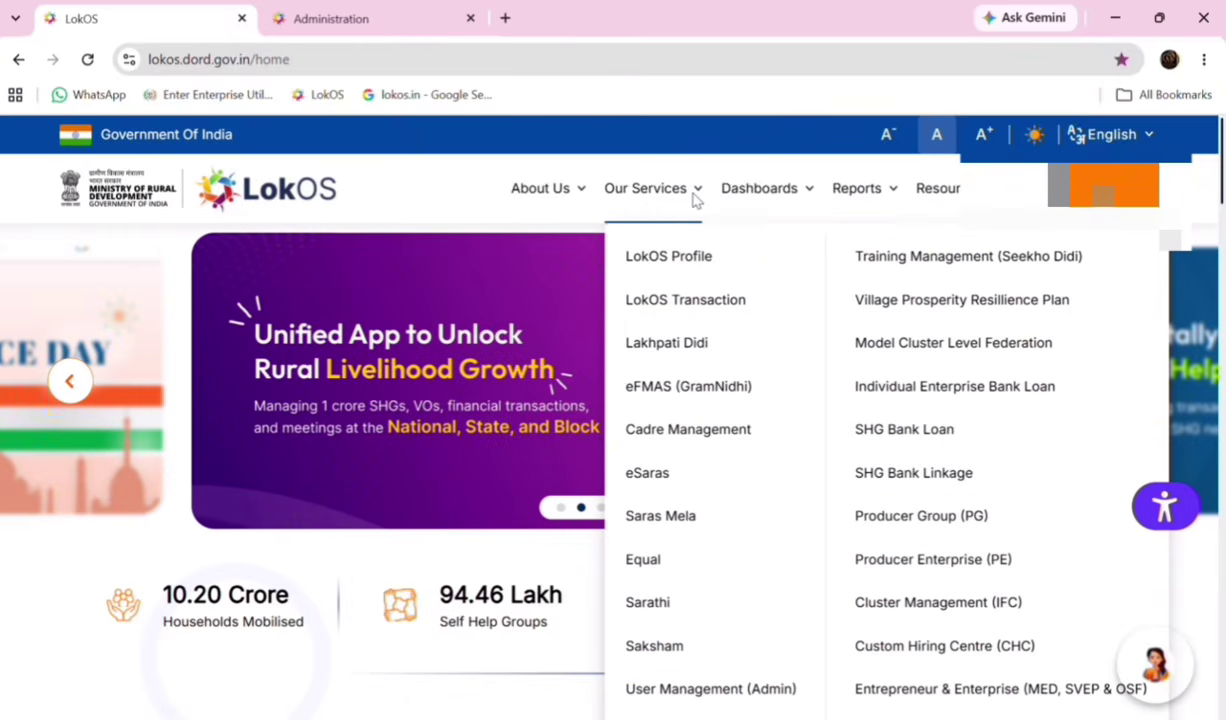
pyautogui.rightClick(694, 199)
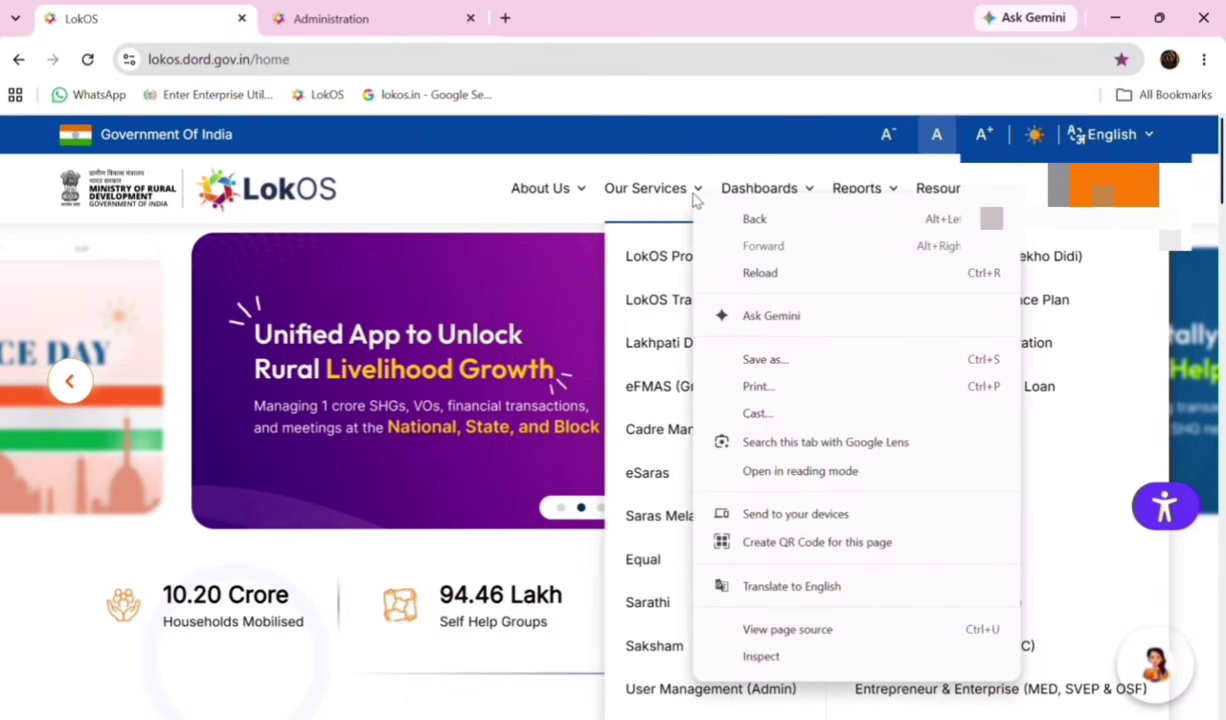
pyautogui.press('Escape')
pyautogui.moveTo(790, 200)
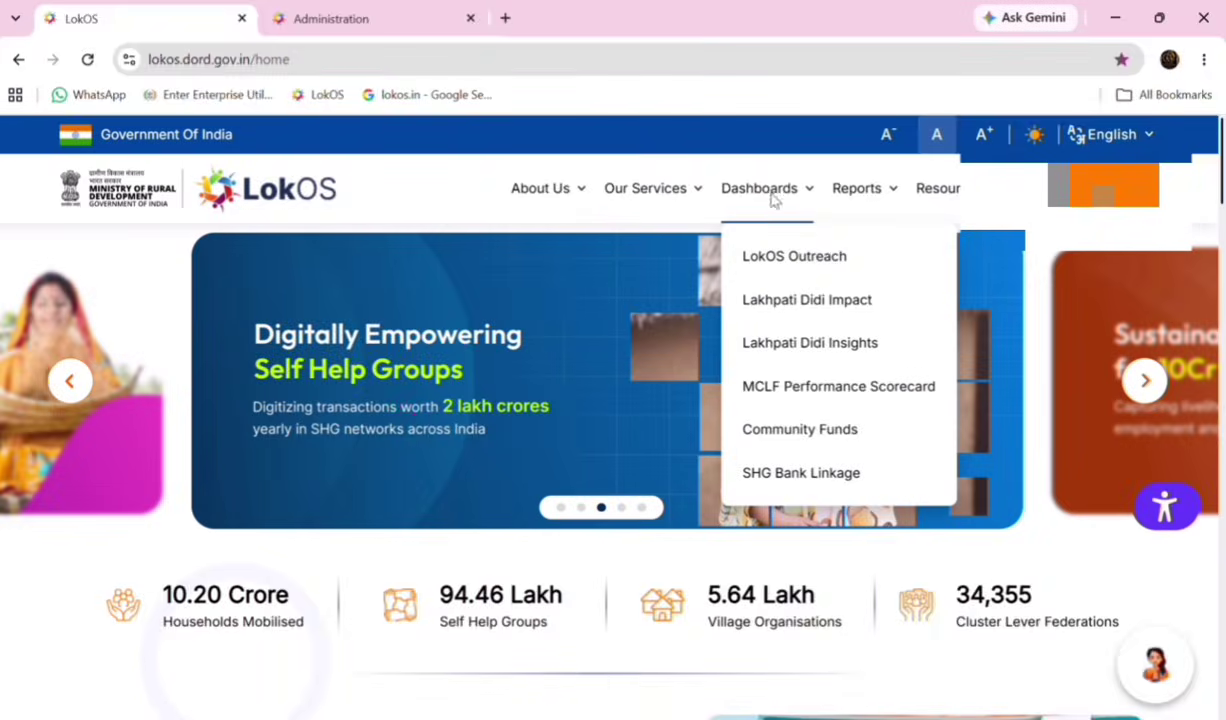
pyautogui.moveTo(700, 197)
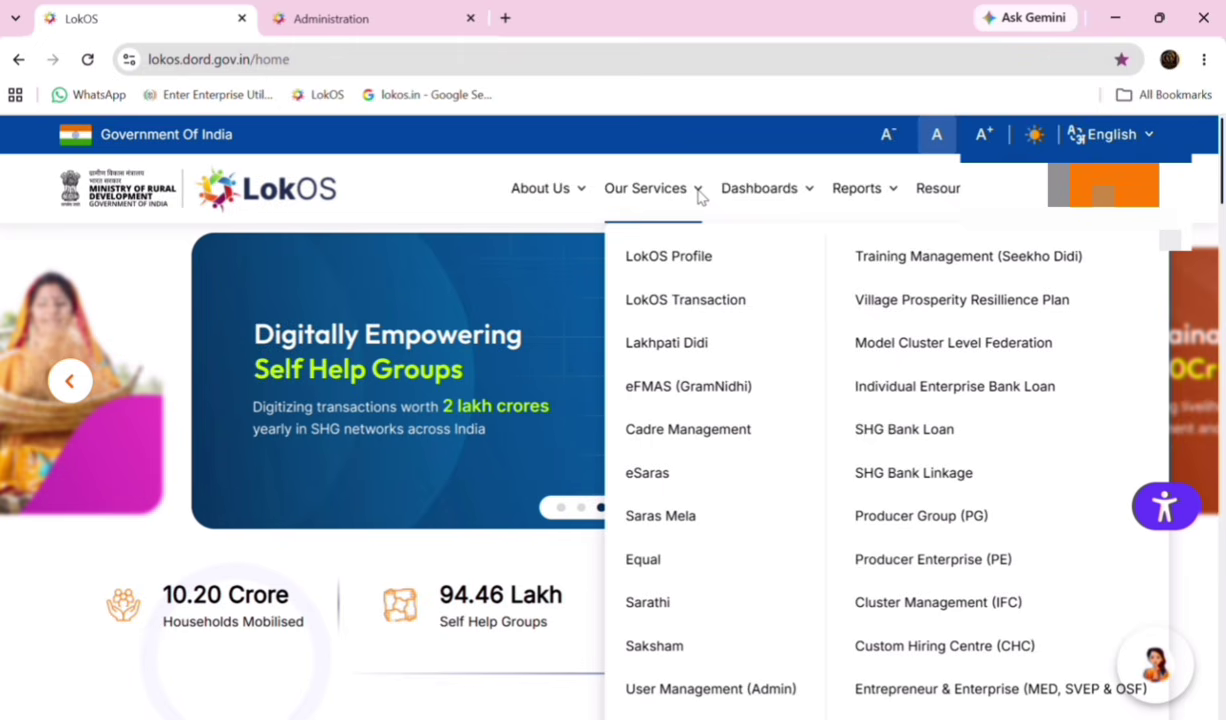
pyautogui.rightClick(699, 198)
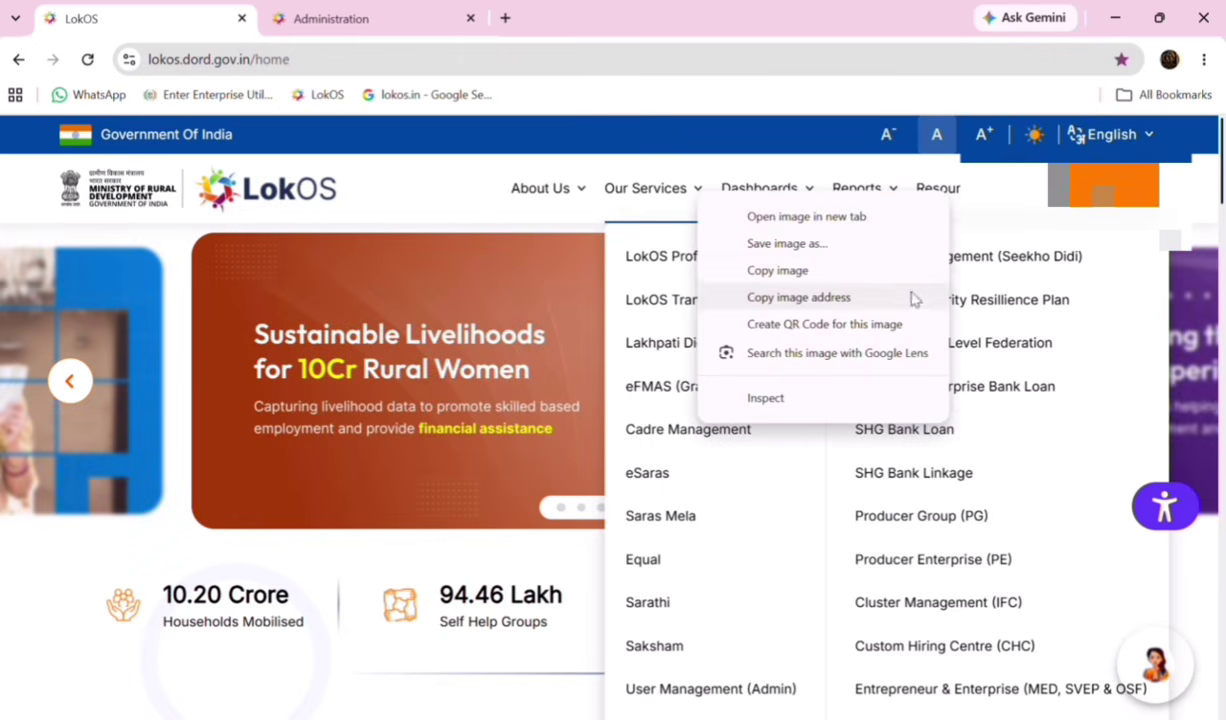
pyautogui.press('Escape')
pyautogui.click(980, 300)
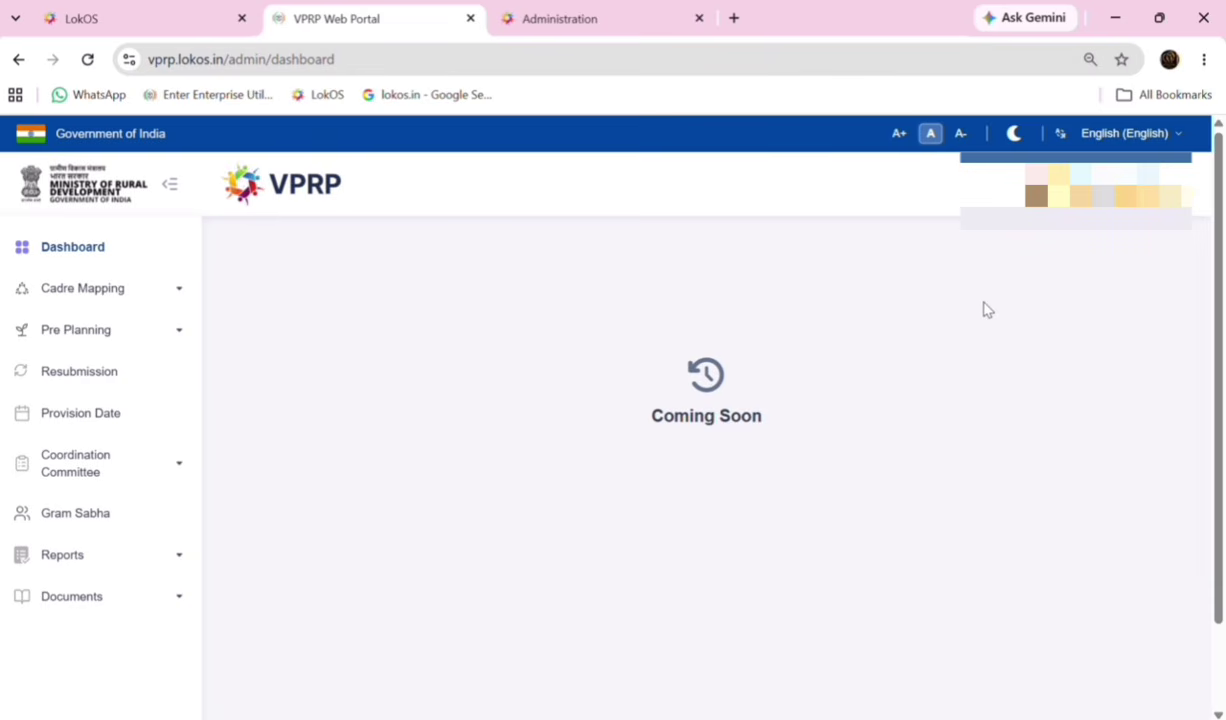
pyautogui.click(149, 296)
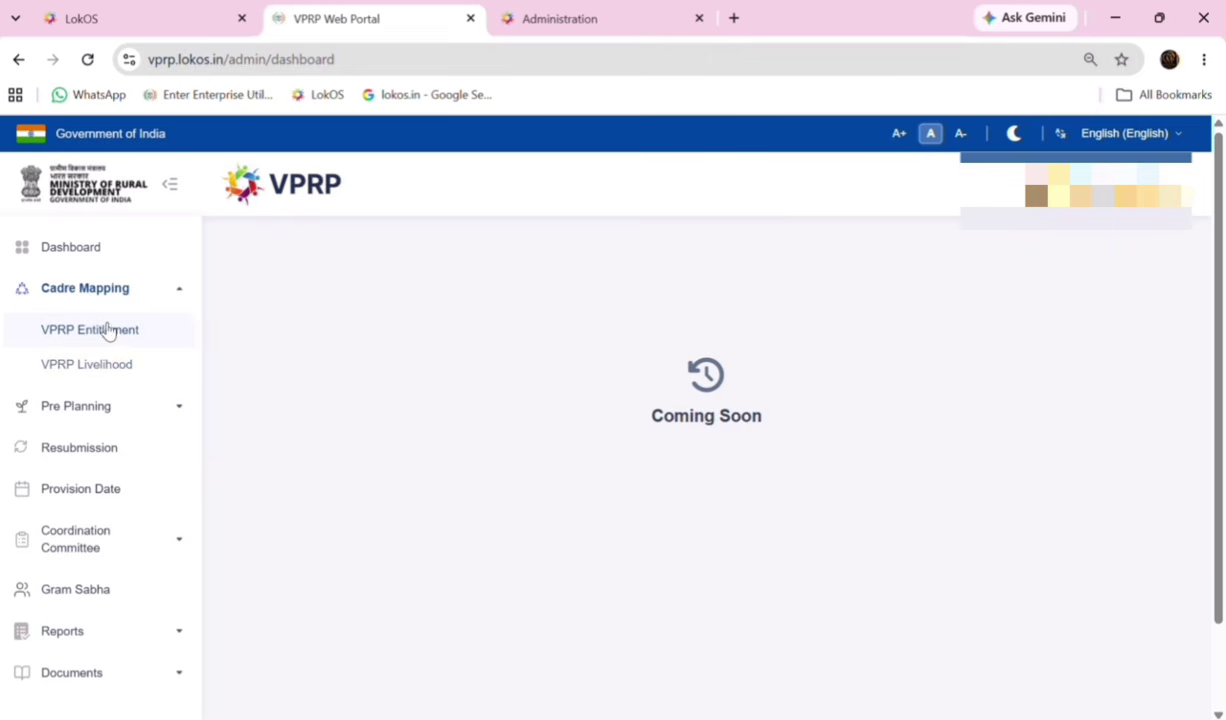
pyautogui.click(95, 331)
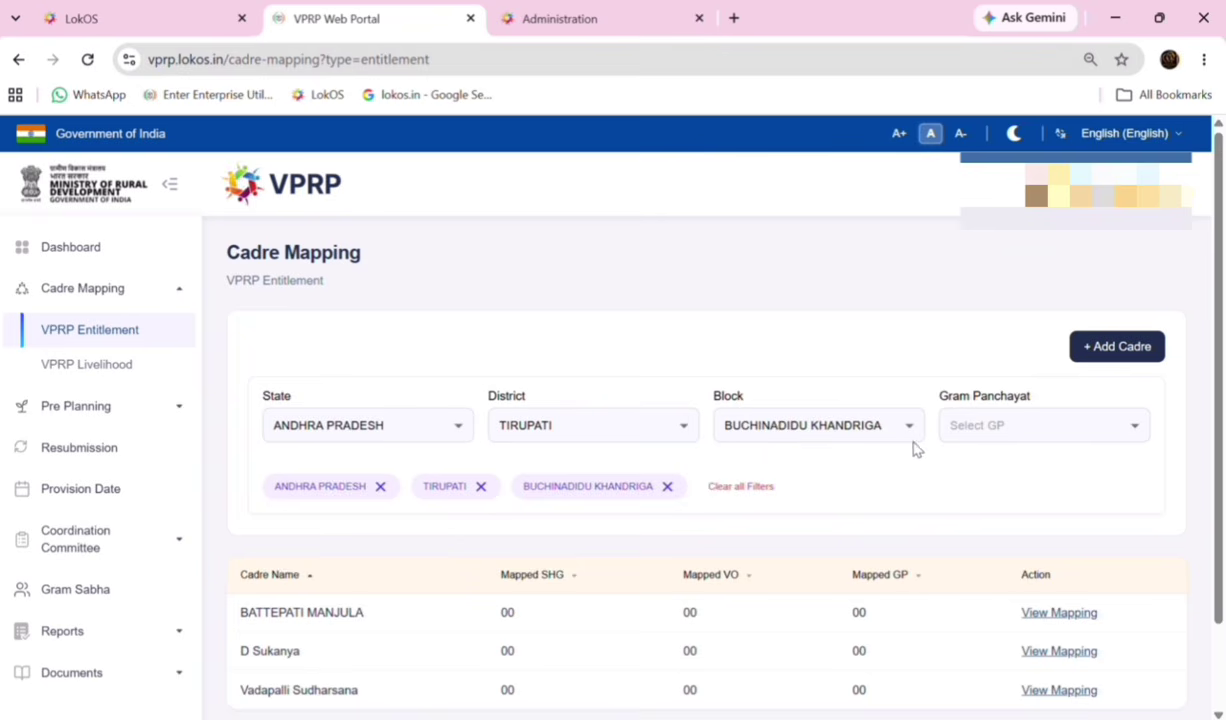
# Look up the user for the VPRP cadre with the copied identifier, select the match and close the Add CRP dialog without confirming
pyautogui.click(1103, 347)
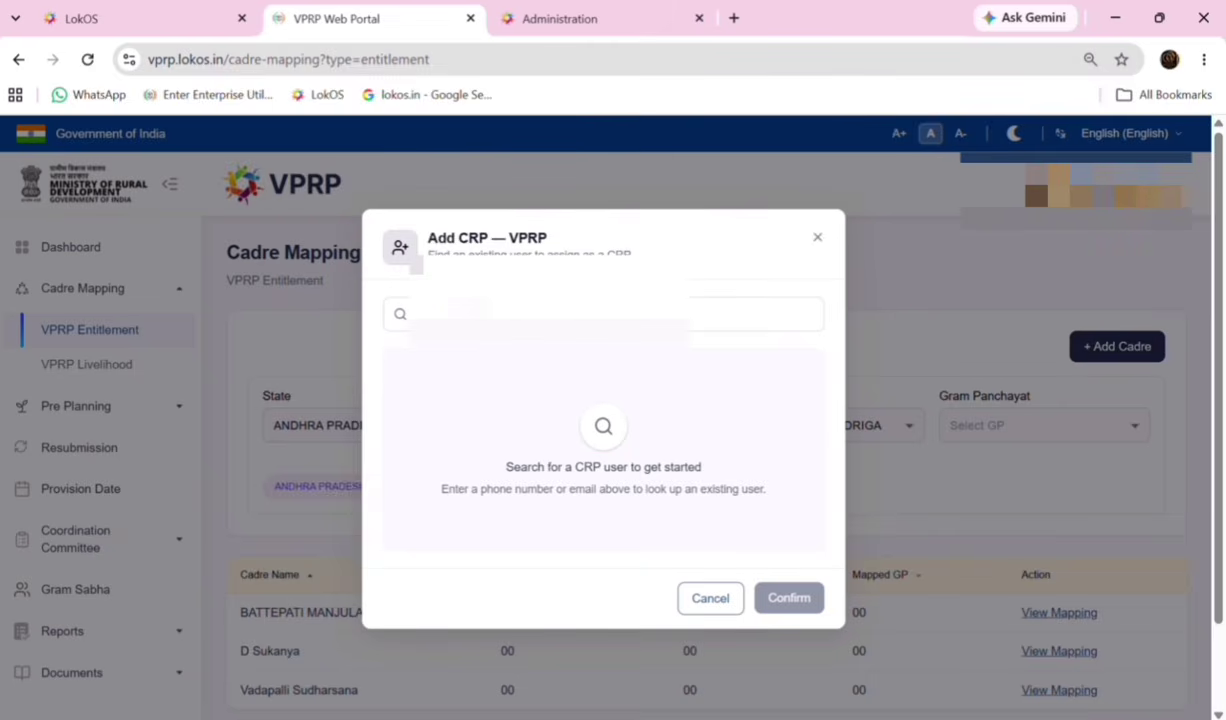
pyautogui.click(484, 313)
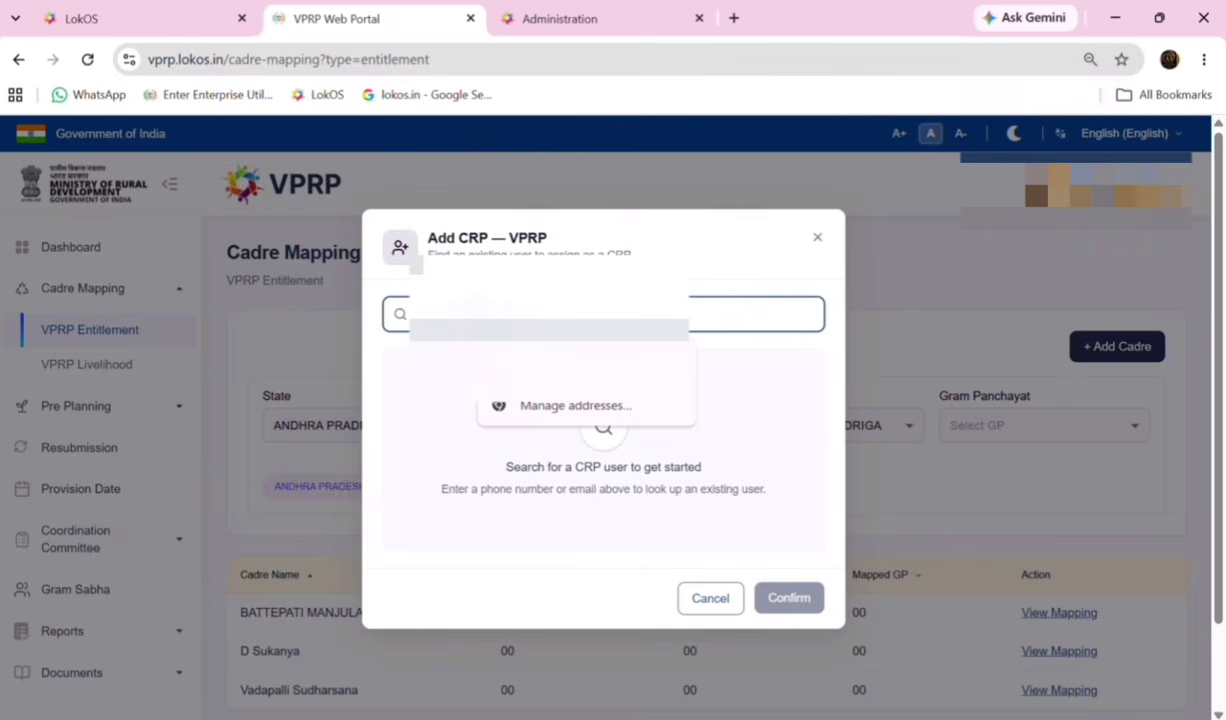
pyautogui.rightClick(513, 313)
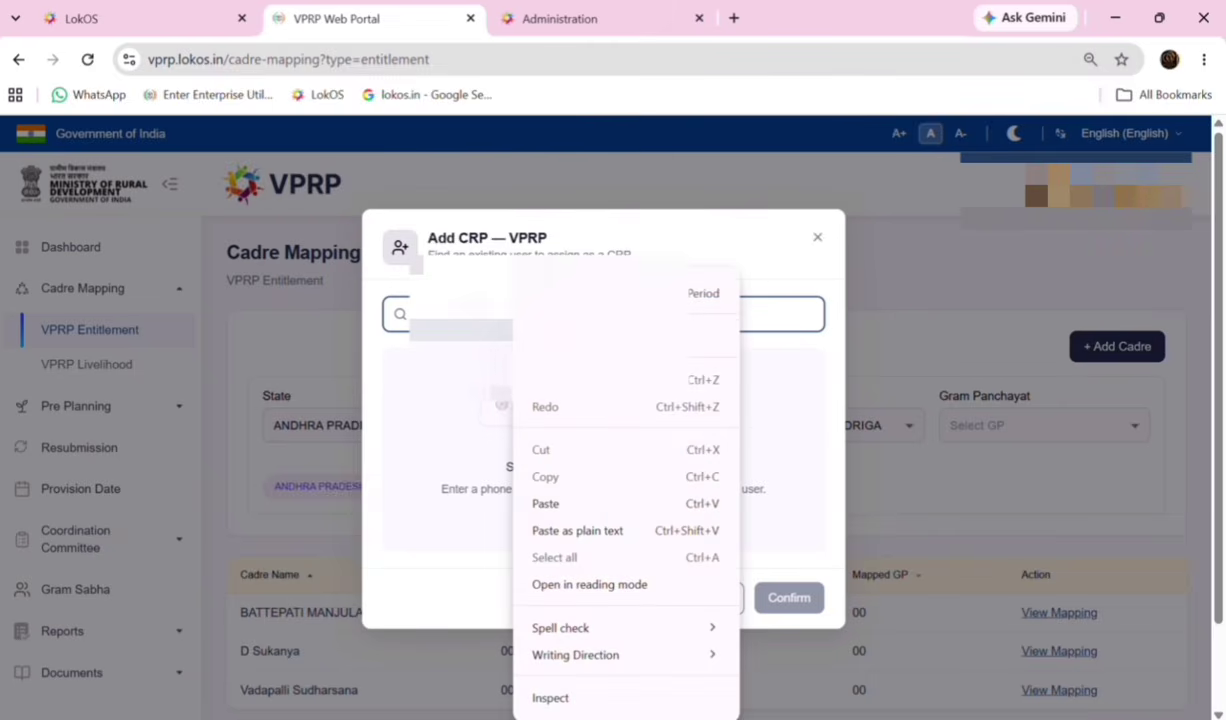
pyautogui.click(546, 504)
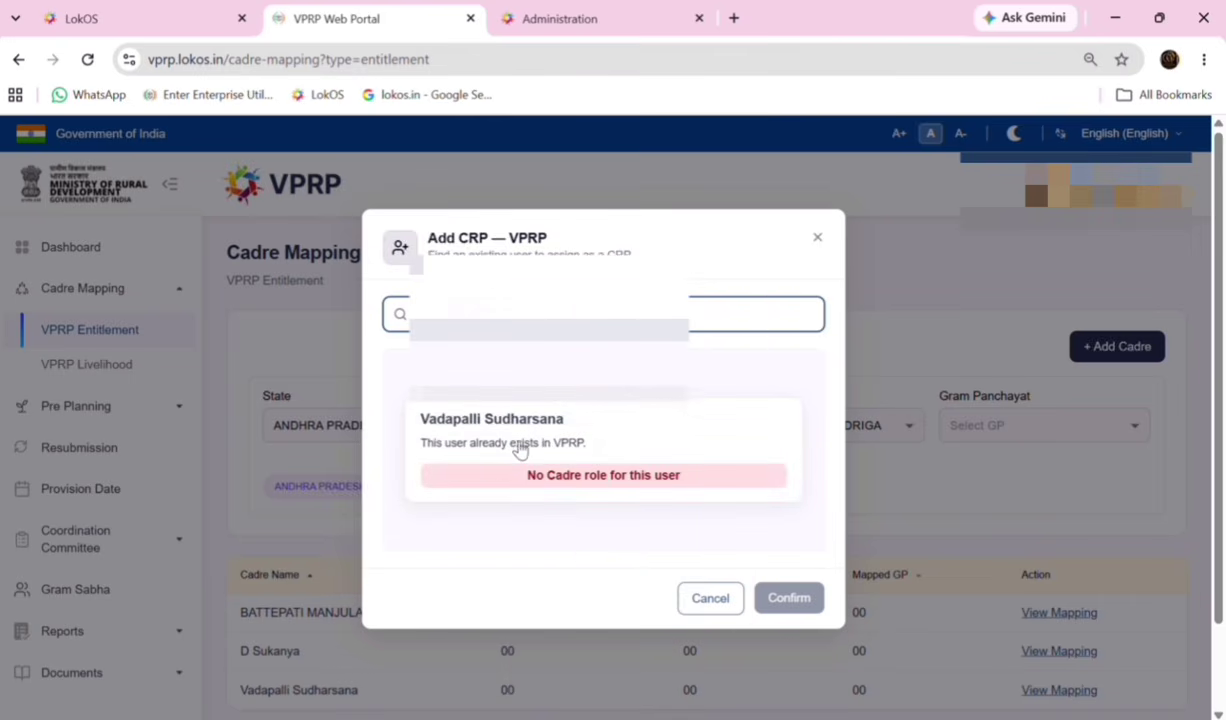
pyautogui.click(519, 449)
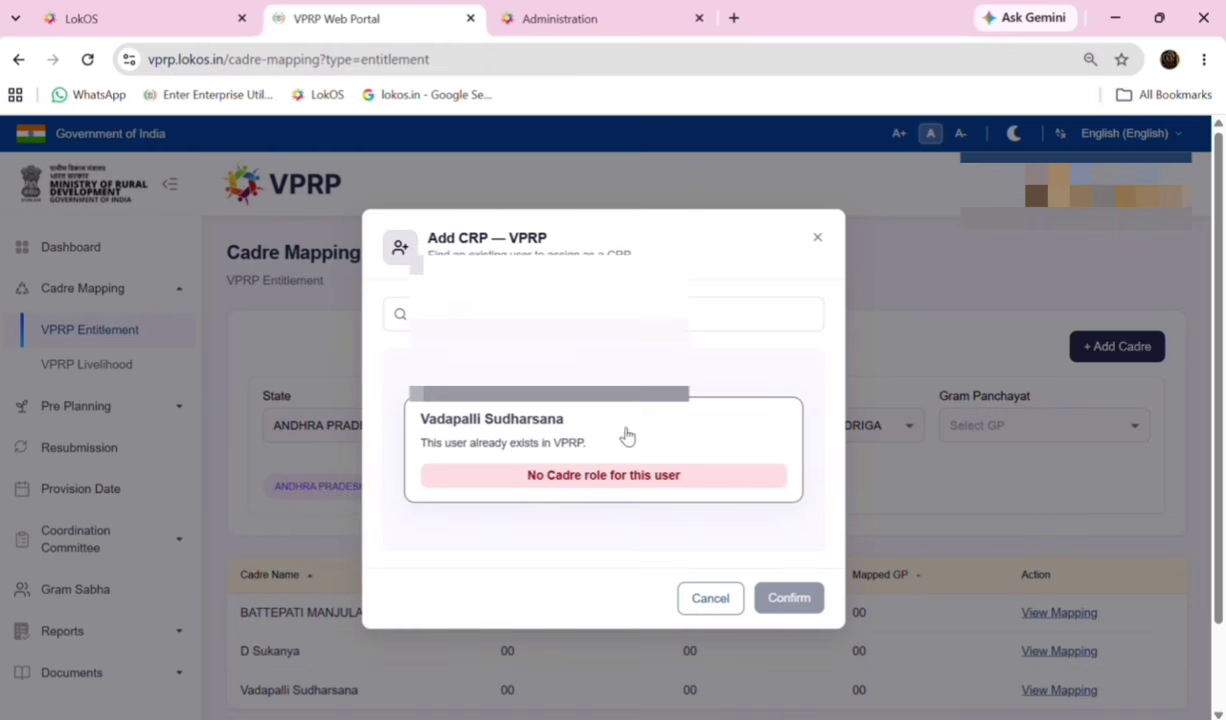
pyautogui.click(816, 240)
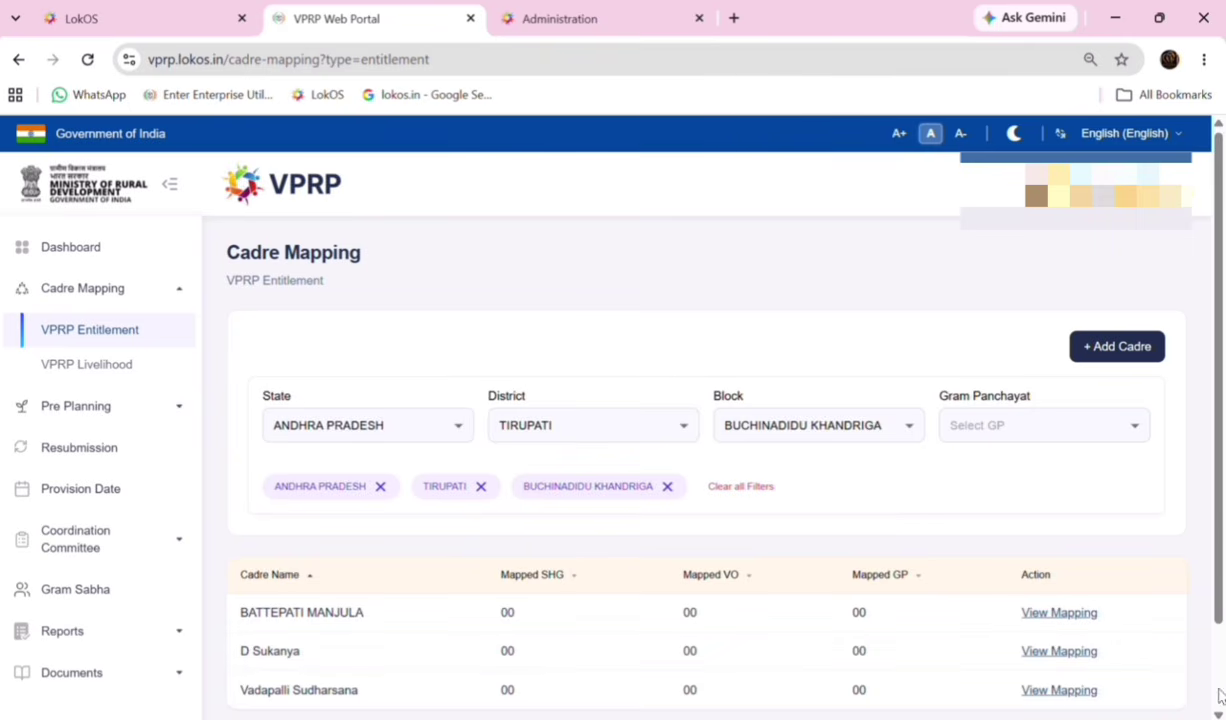
# Open the mapping of the last listed cadre and filter it to gram panchayat B N KANDRIGA and village organization BUCHINAIDUKANDRIGA GRAMASAMAKHAYA II
pyautogui.scroll(-1, 1220, 707)
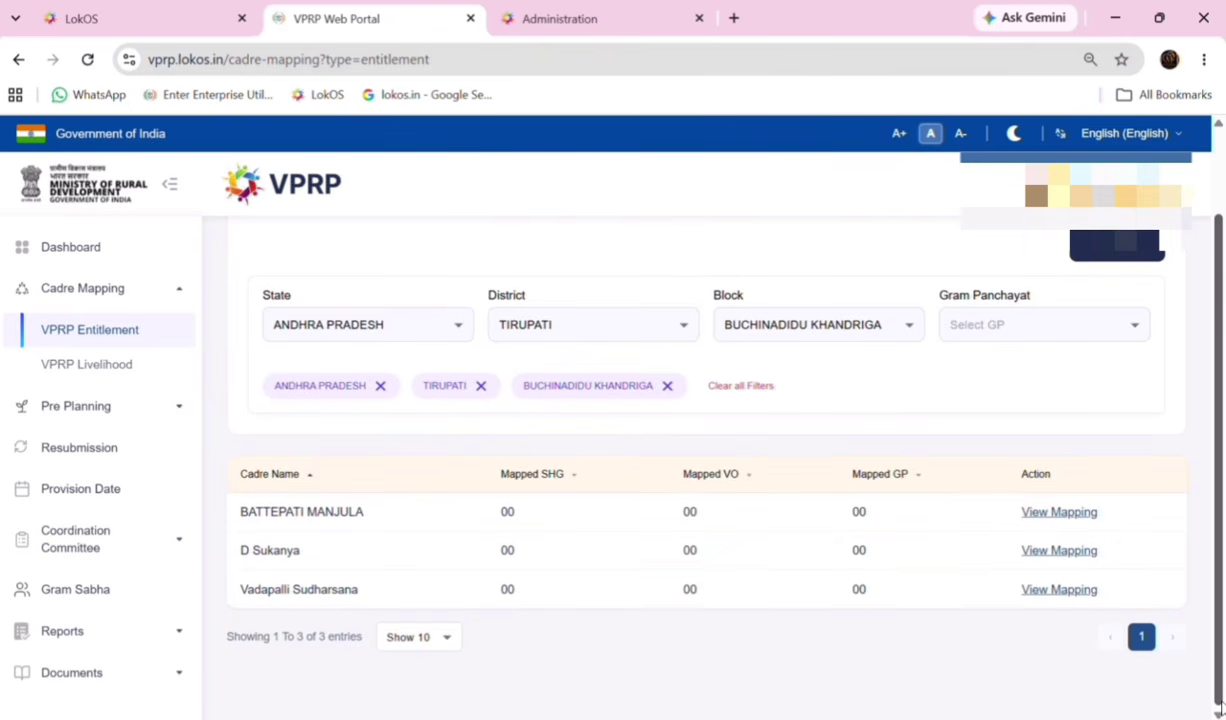
pyautogui.click(1052, 590)
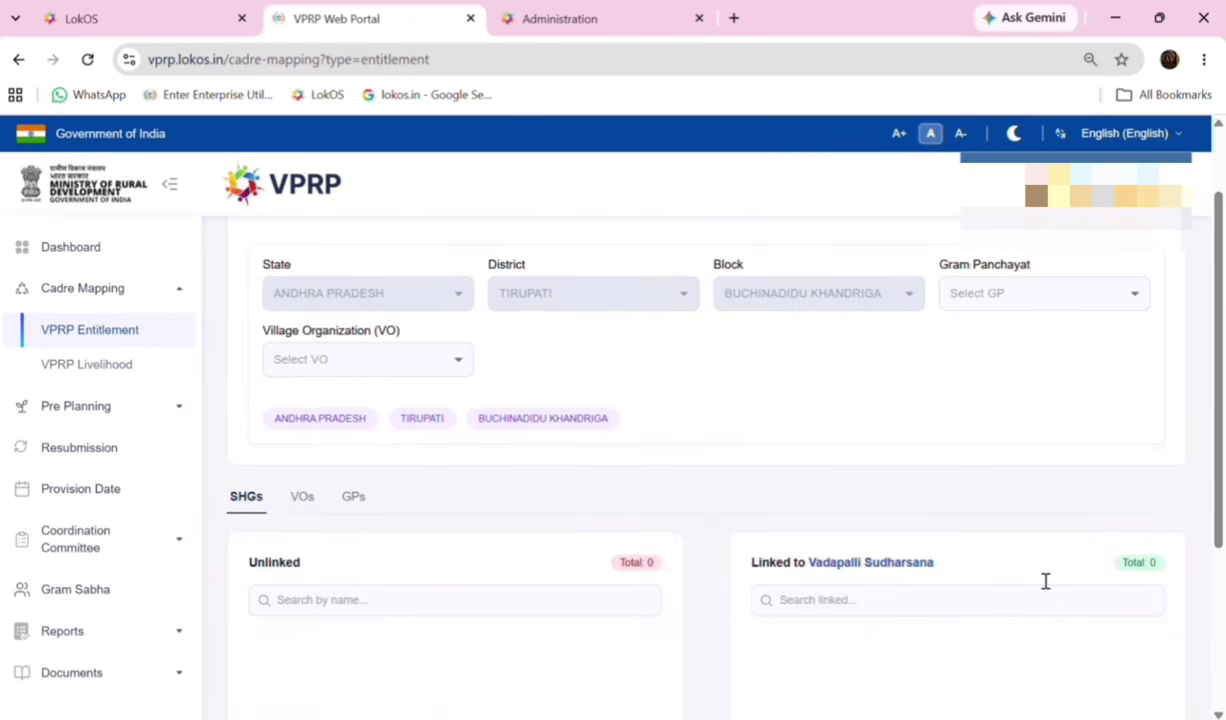
pyautogui.click(991, 302)
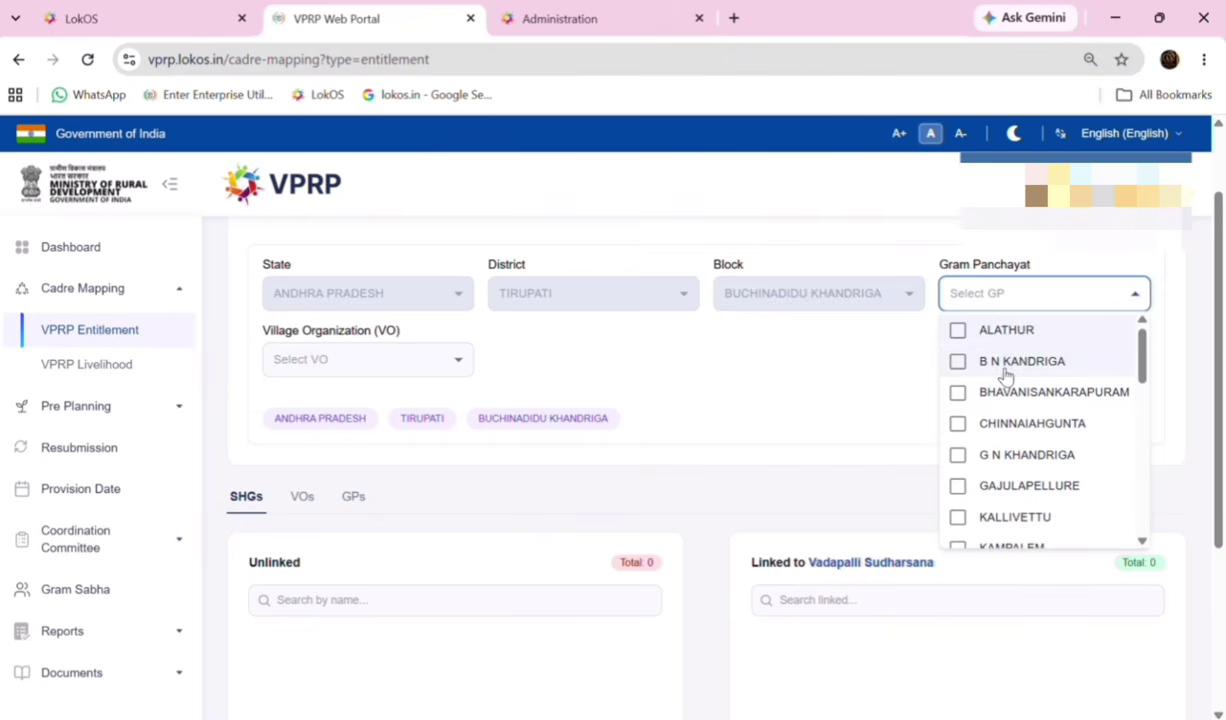
pyautogui.click(1008, 362)
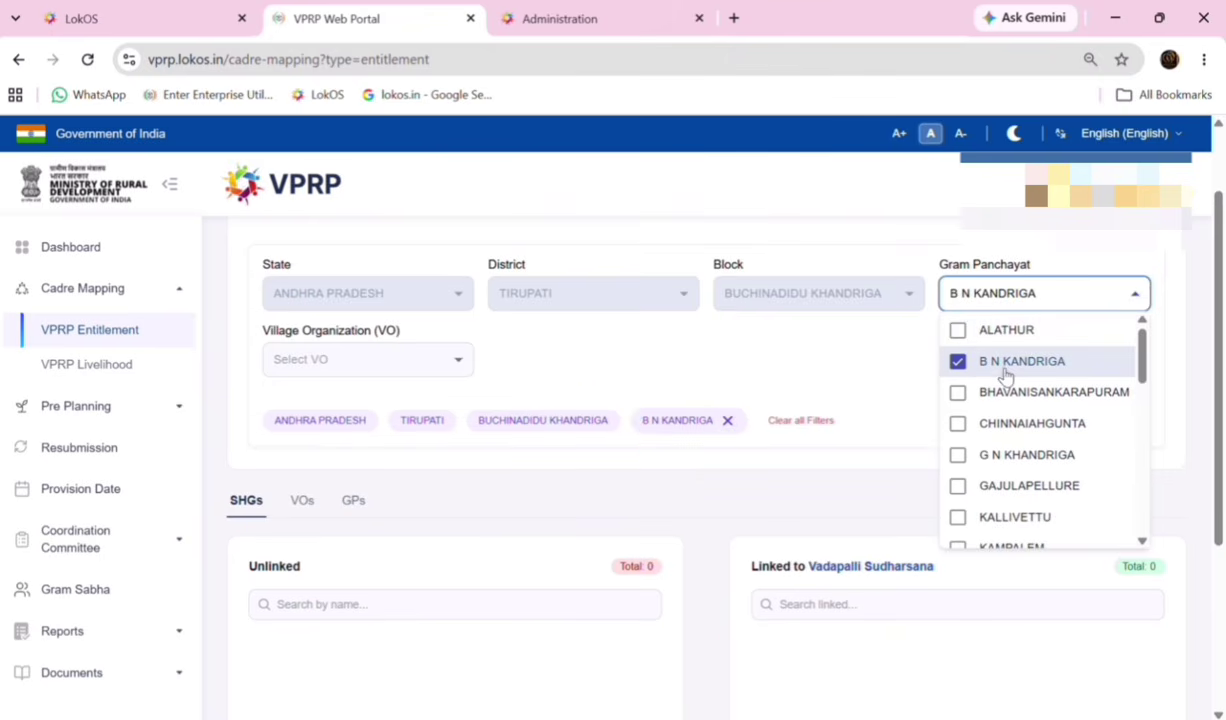
pyautogui.click(362, 372)
pyautogui.click(362, 372)
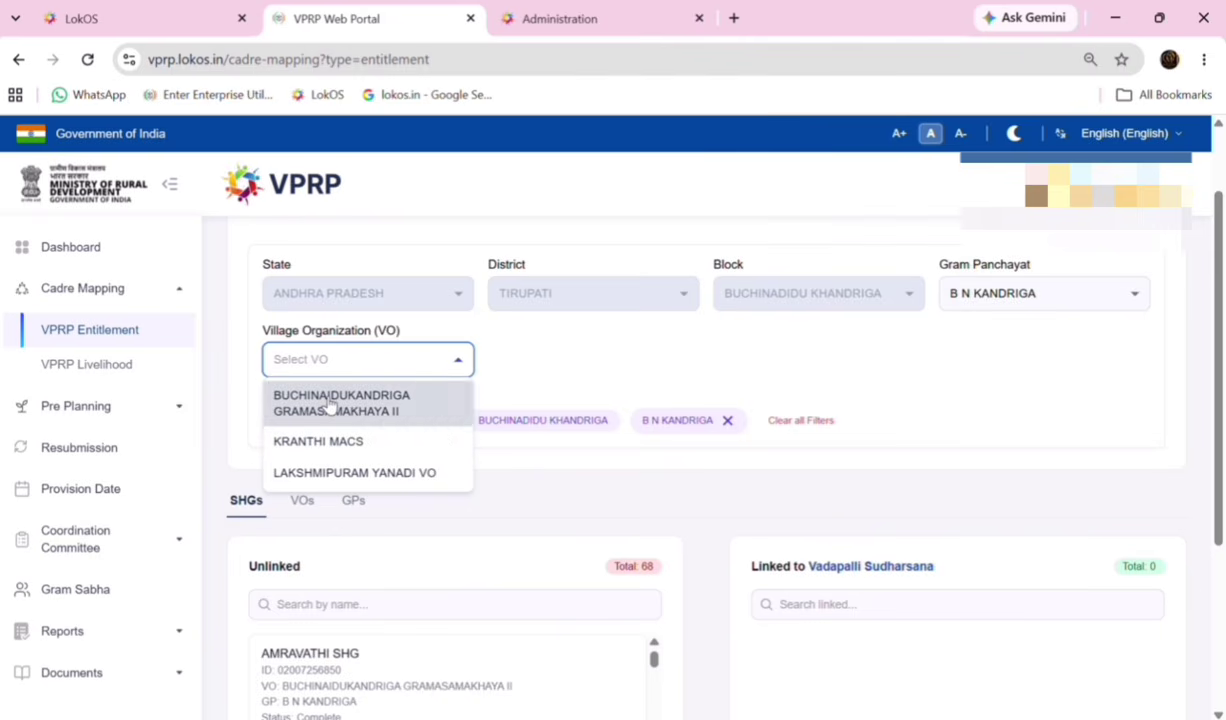
pyautogui.click(342, 406)
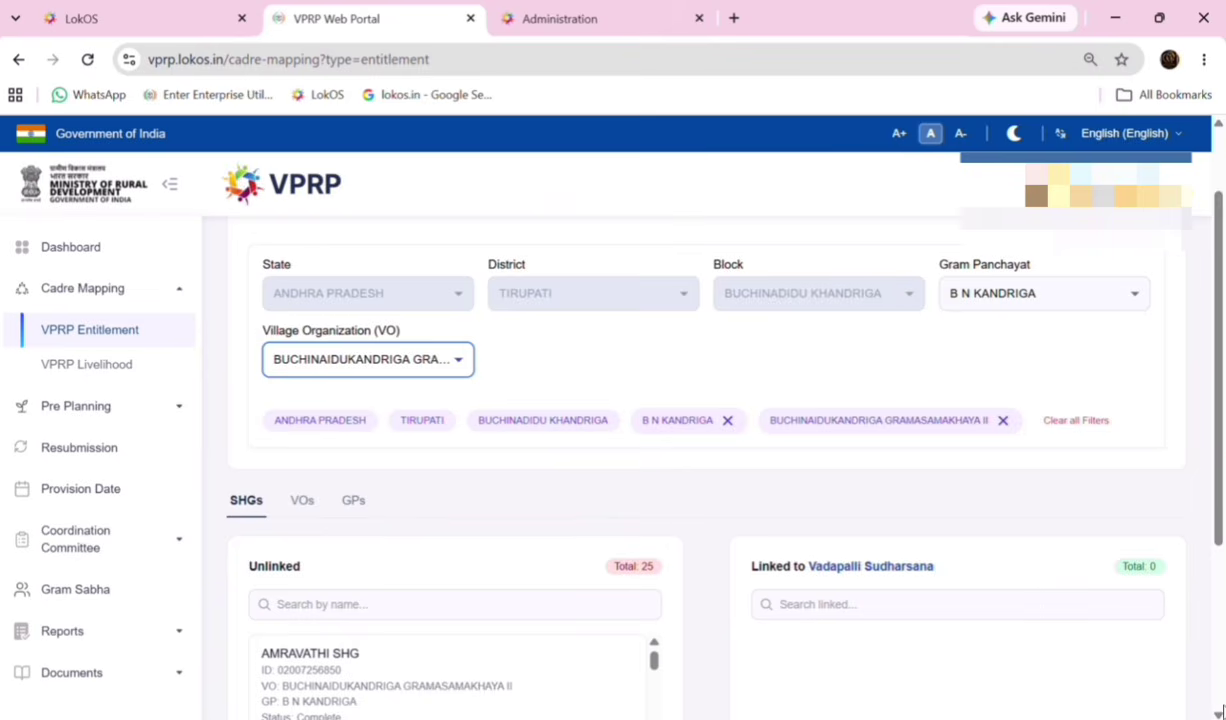
# Link every unlinked SHG of village organization BUCHINAIDUKANDRIGA GRAMASAMAKHAYA II to the cadre and save the changes
pyautogui.scroll(-3, 1169, 680)
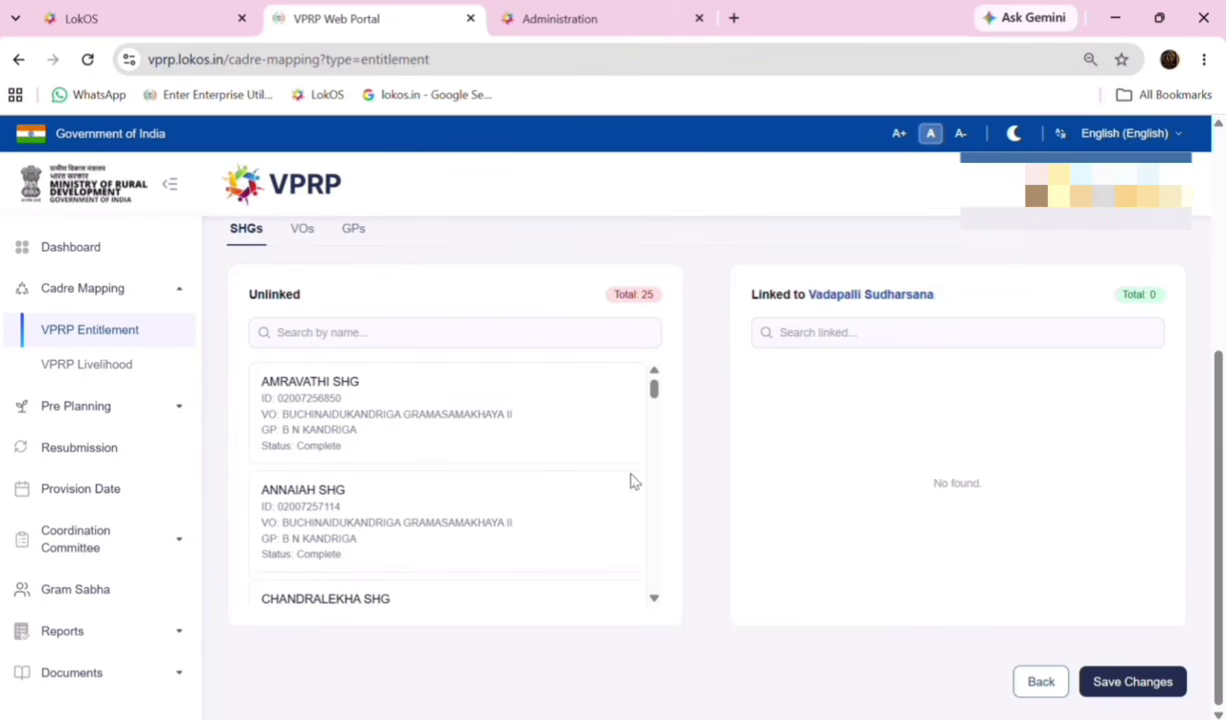
pyautogui.moveTo(542, 411)
pyautogui.click(618, 413)
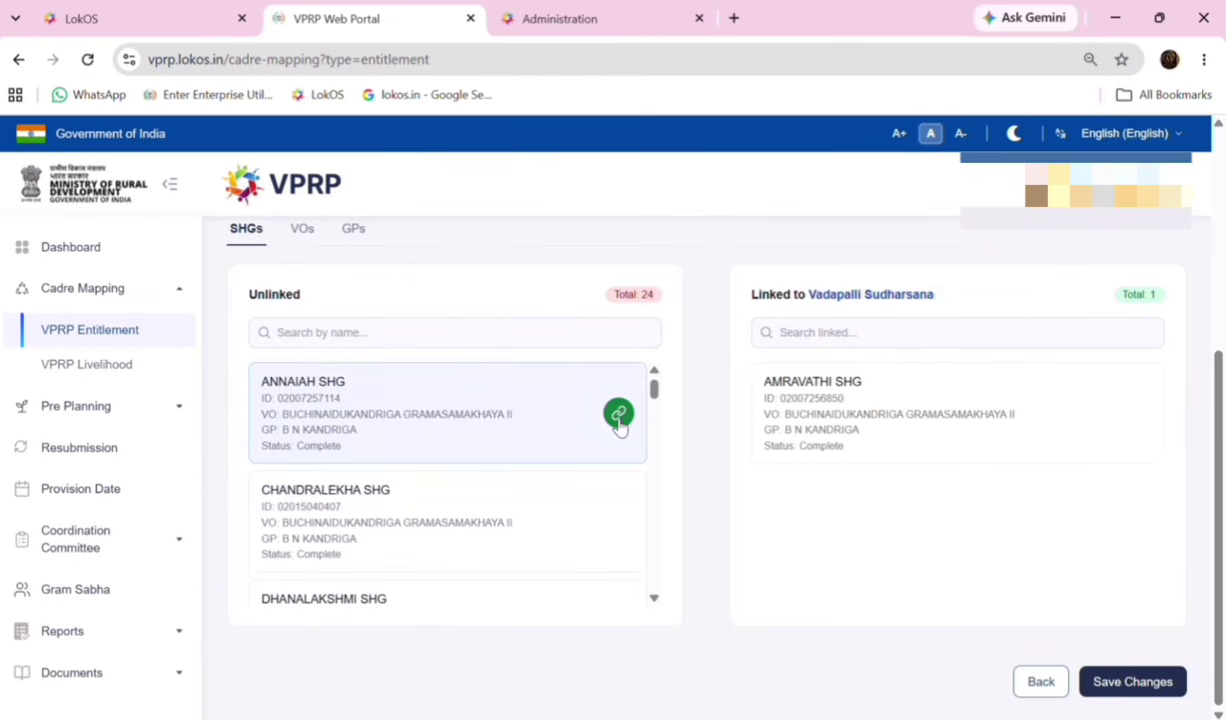
pyautogui.click(618, 413)
pyautogui.click(618, 413)
pyautogui.click(618, 413)
pyautogui.click(618, 413)
pyautogui.click(618, 413)
pyautogui.tripleClick(618, 413)
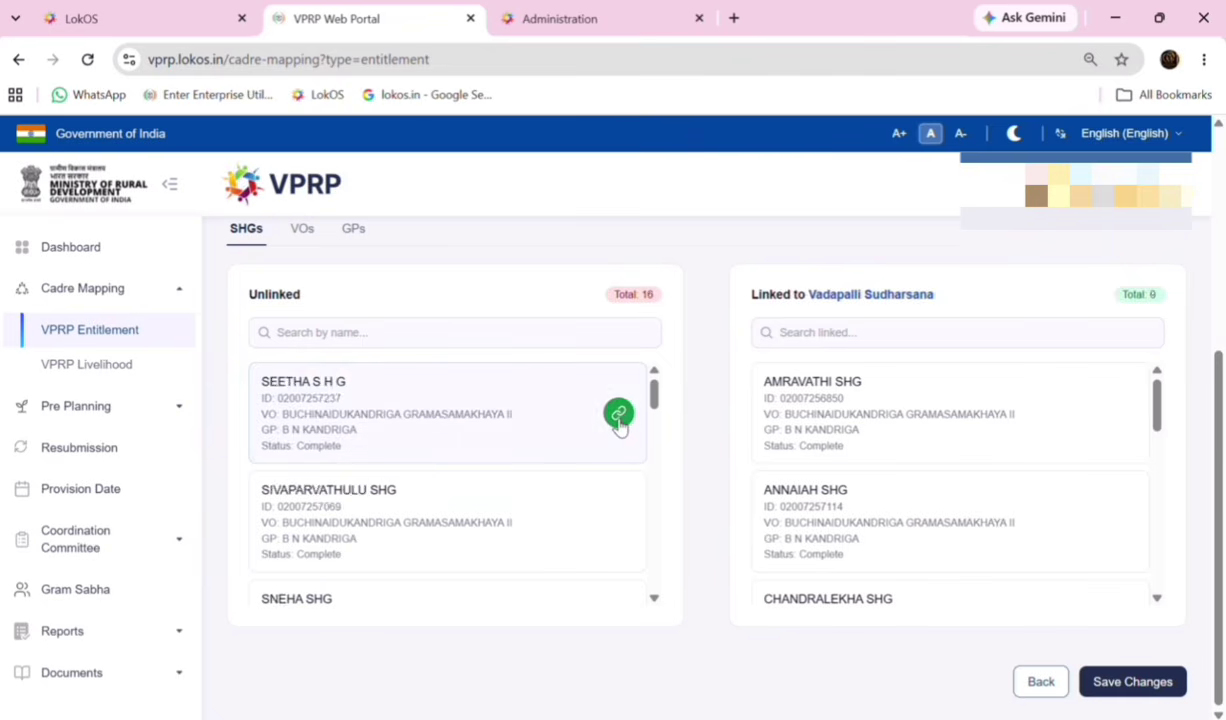
pyautogui.doubleClick(618, 413)
pyautogui.doubleClick(618, 413)
pyautogui.tripleClick(618, 413)
pyautogui.doubleClick(620, 427)
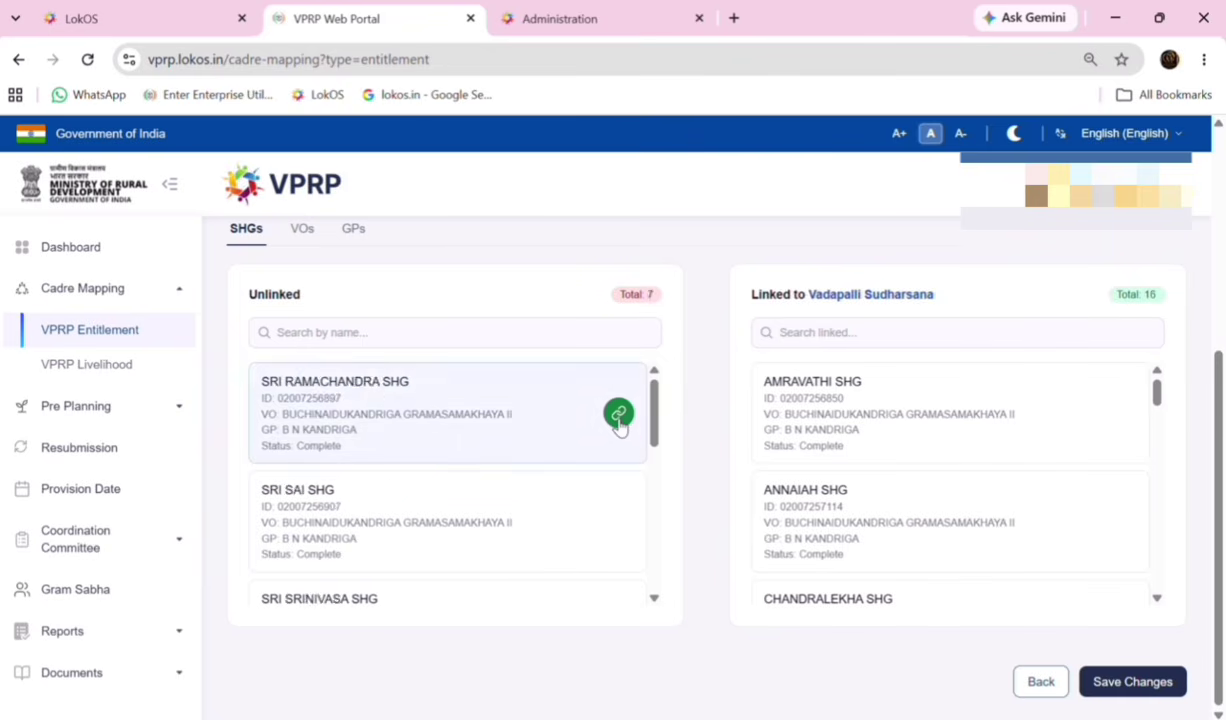
pyautogui.tripleClick(620, 427)
pyautogui.click(620, 427)
pyautogui.tripleClick(620, 427)
pyautogui.tripleClick(620, 427)
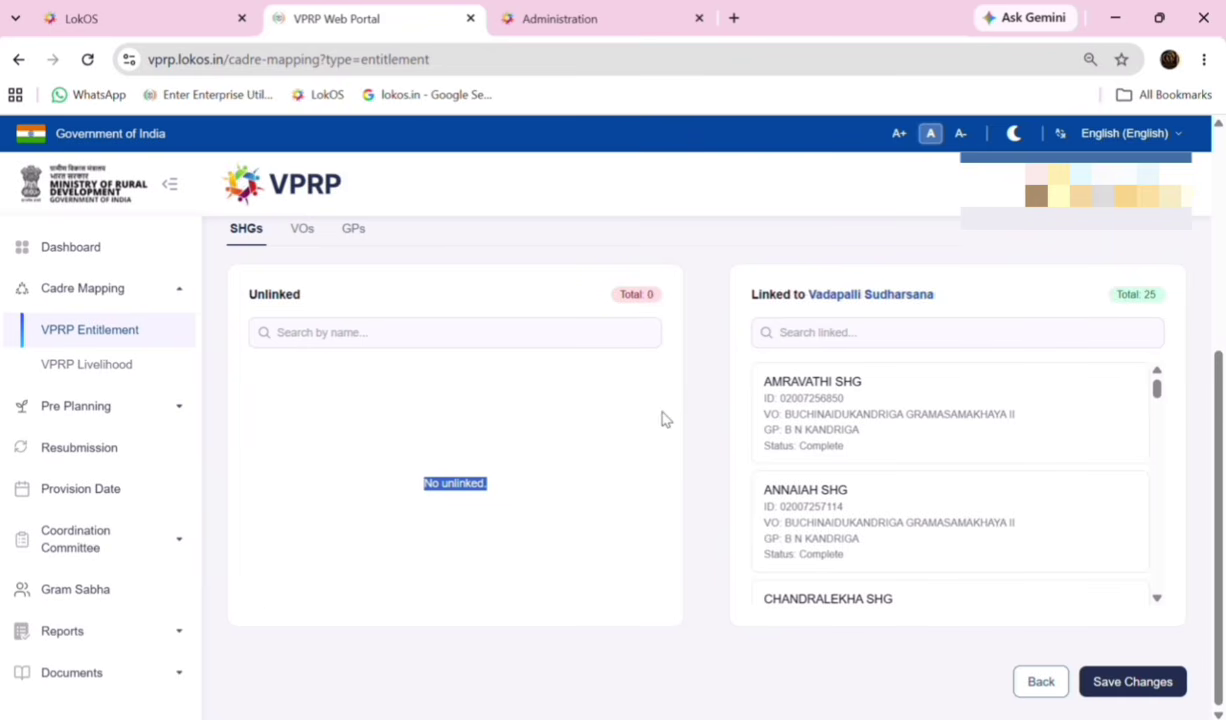
pyautogui.click(1112, 684)
# Filter the cadre's VOs to gram panchayat B N KANDRIGA, link BUCHINAIDUKANDRIGA GRAMASAMAKHAYA II and save the changes
pyautogui.scroll(3, 1218, 126)
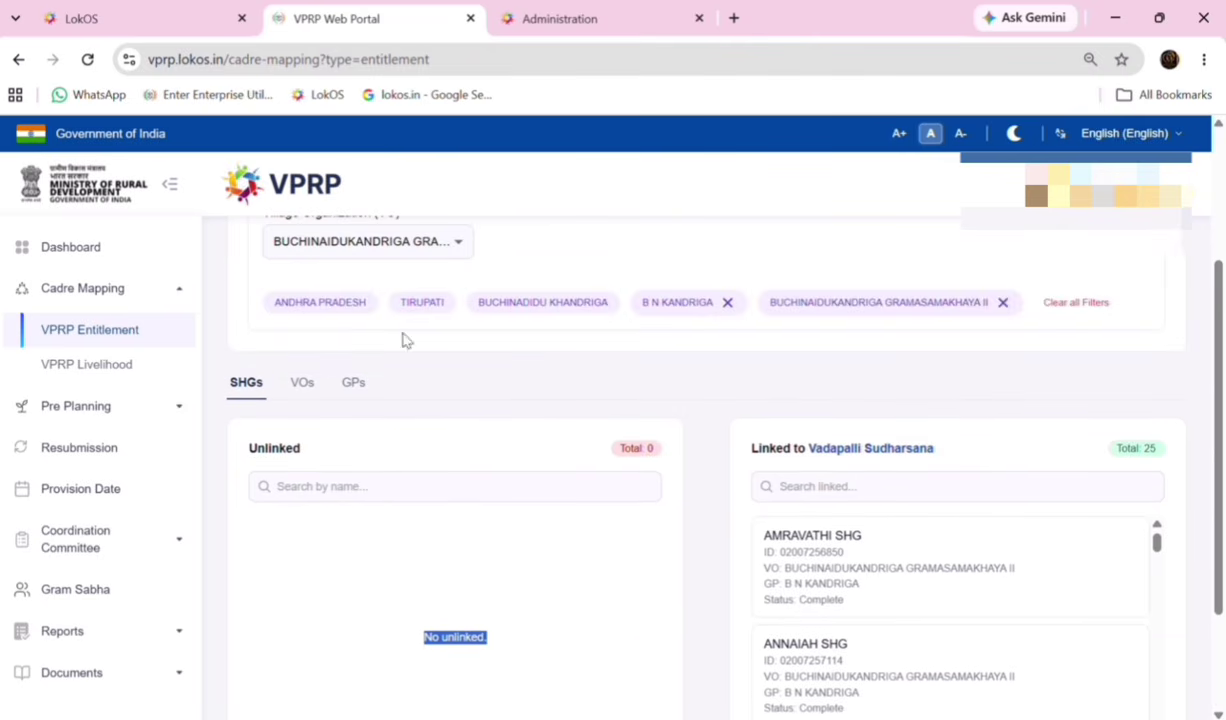
pyautogui.click(303, 387)
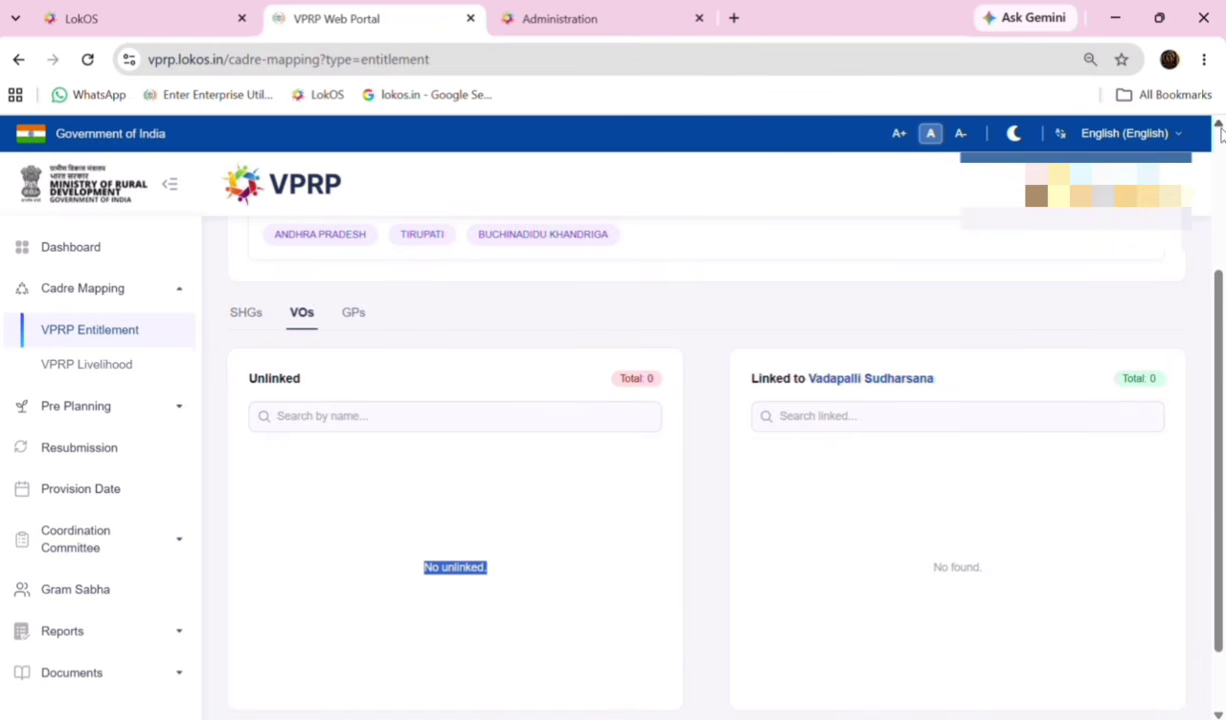
pyautogui.scroll(2, 1220, 133)
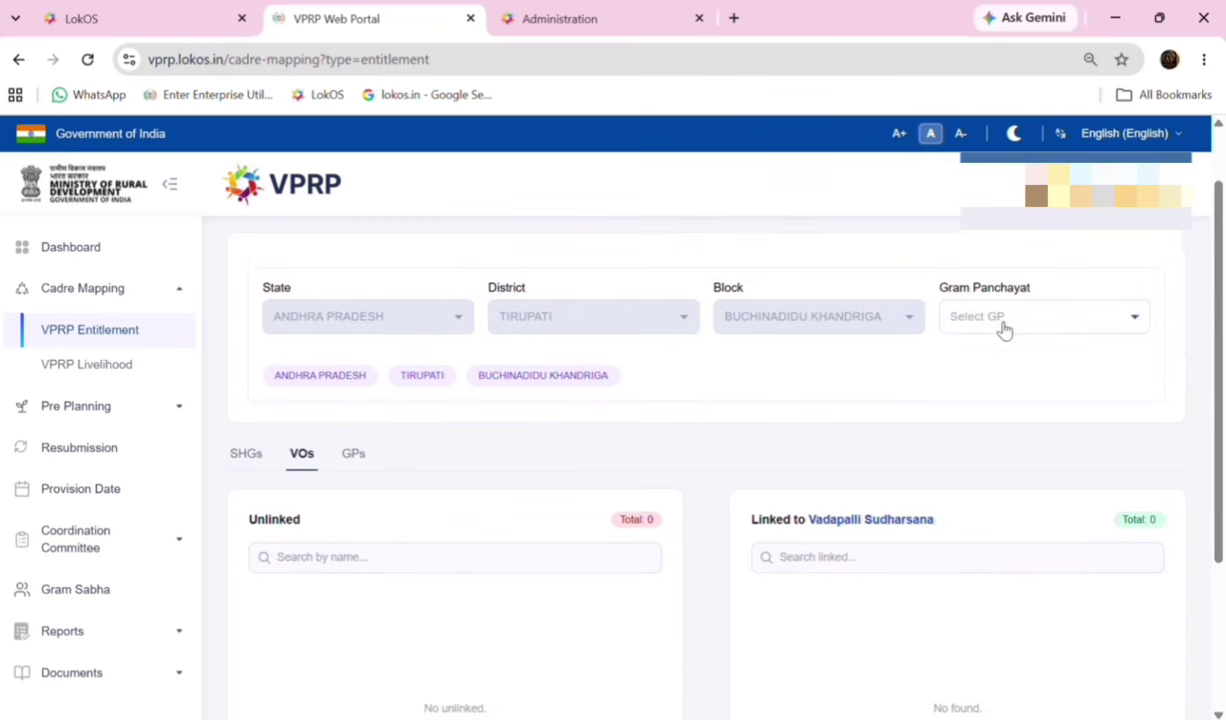
pyautogui.click(1004, 330)
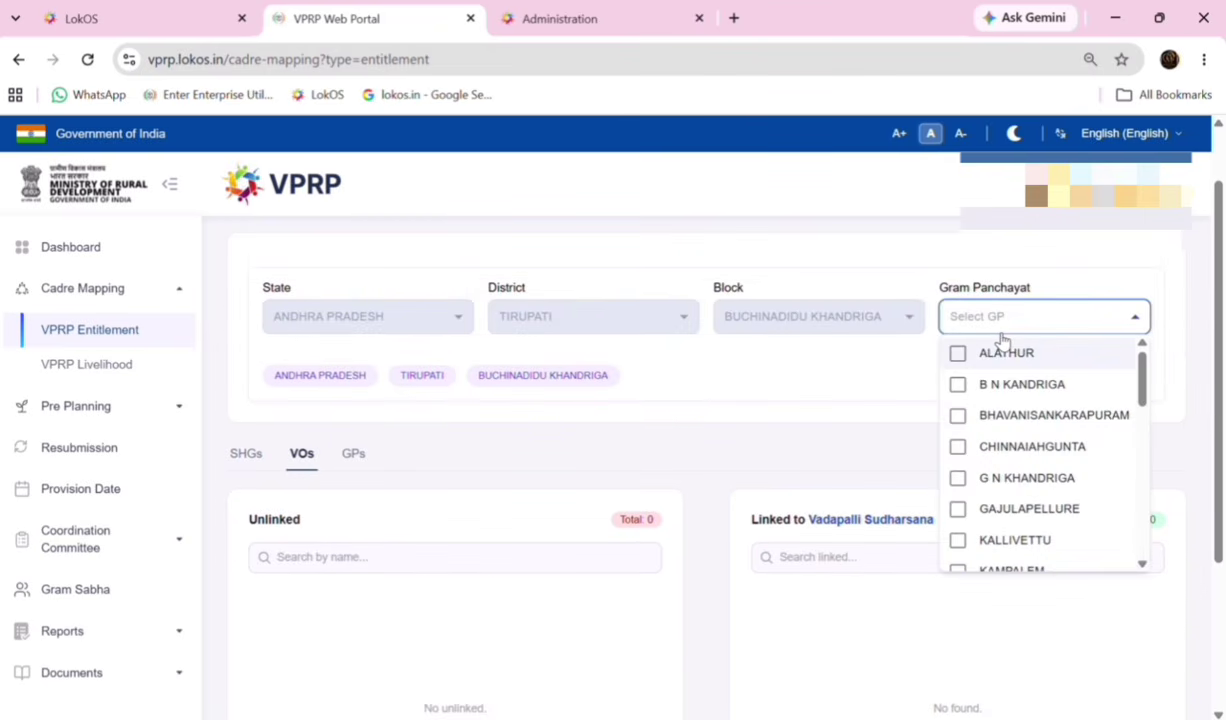
pyautogui.click(980, 388)
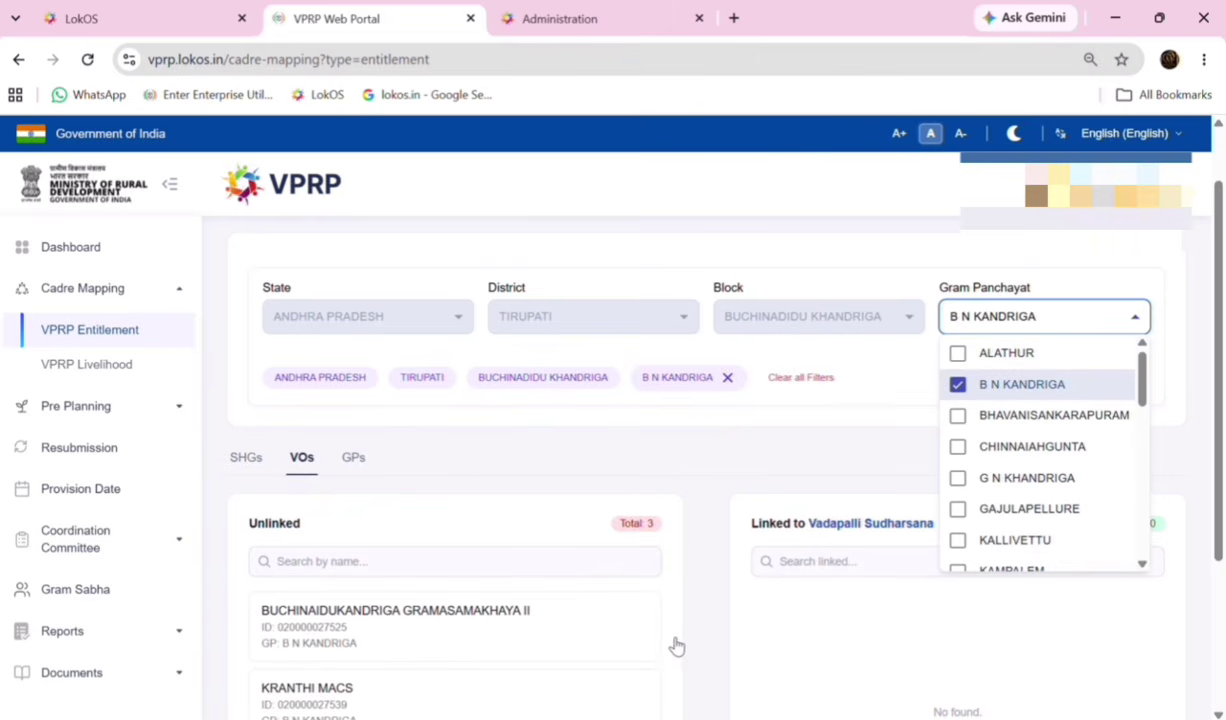
pyautogui.click(453, 615)
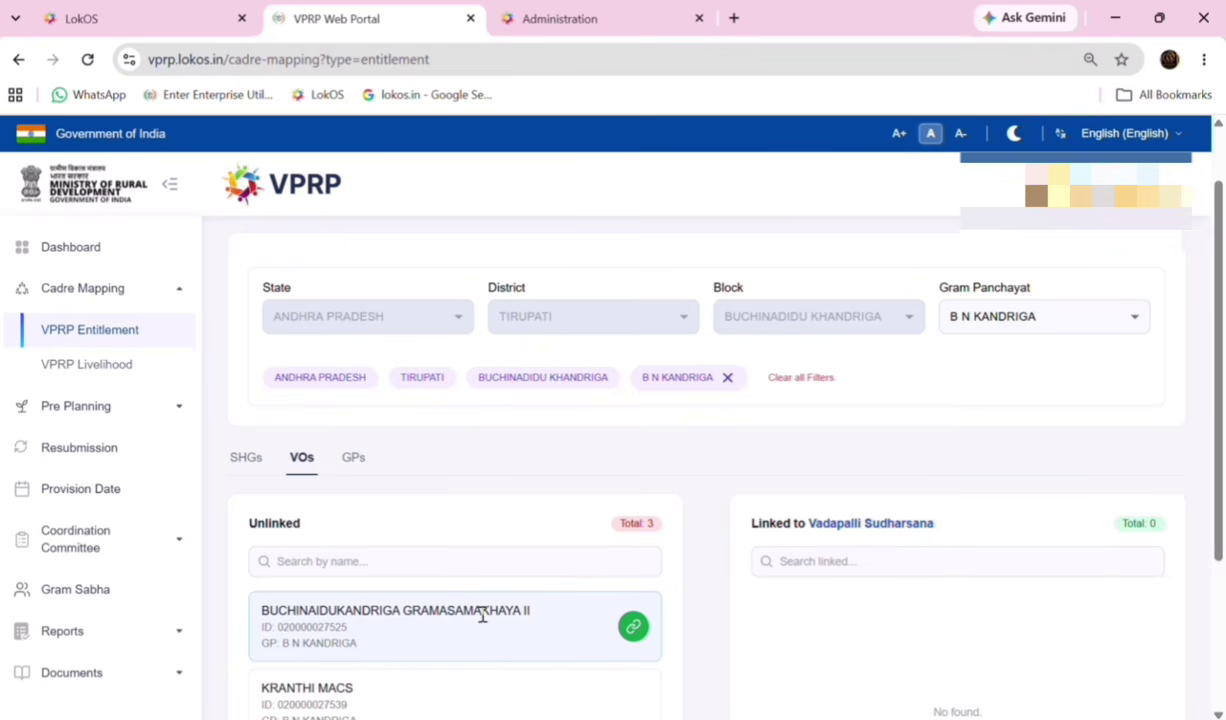
pyautogui.click(636, 628)
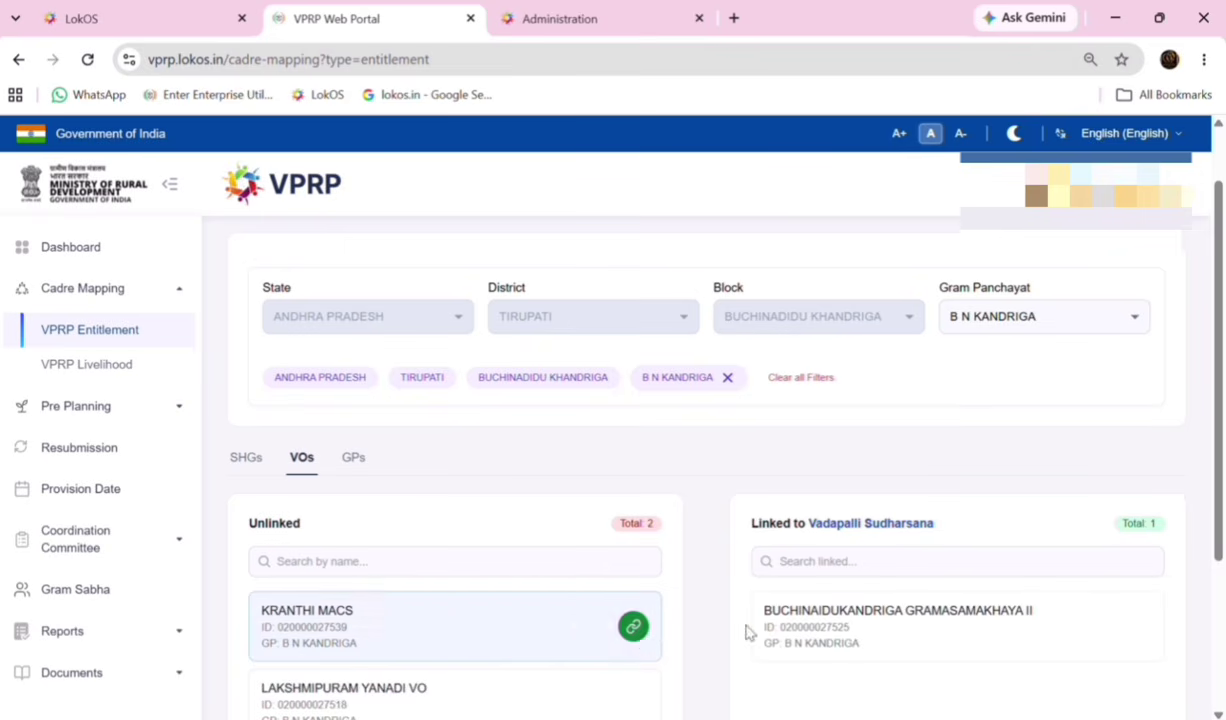
pyautogui.scroll(-3, 1221, 707)
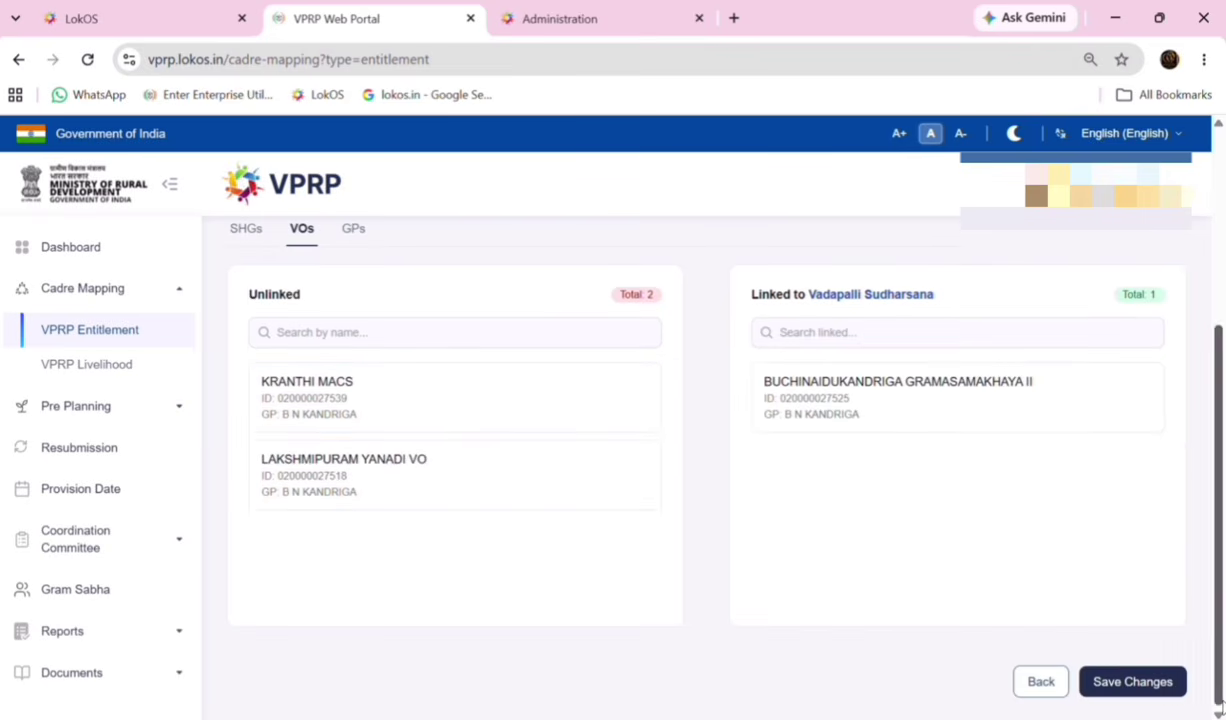
pyautogui.click(1141, 690)
# Link the gram panchayat B N KANDRIGA to the cadre in the GPs mapping and save the changes
pyautogui.click(1219, 124)
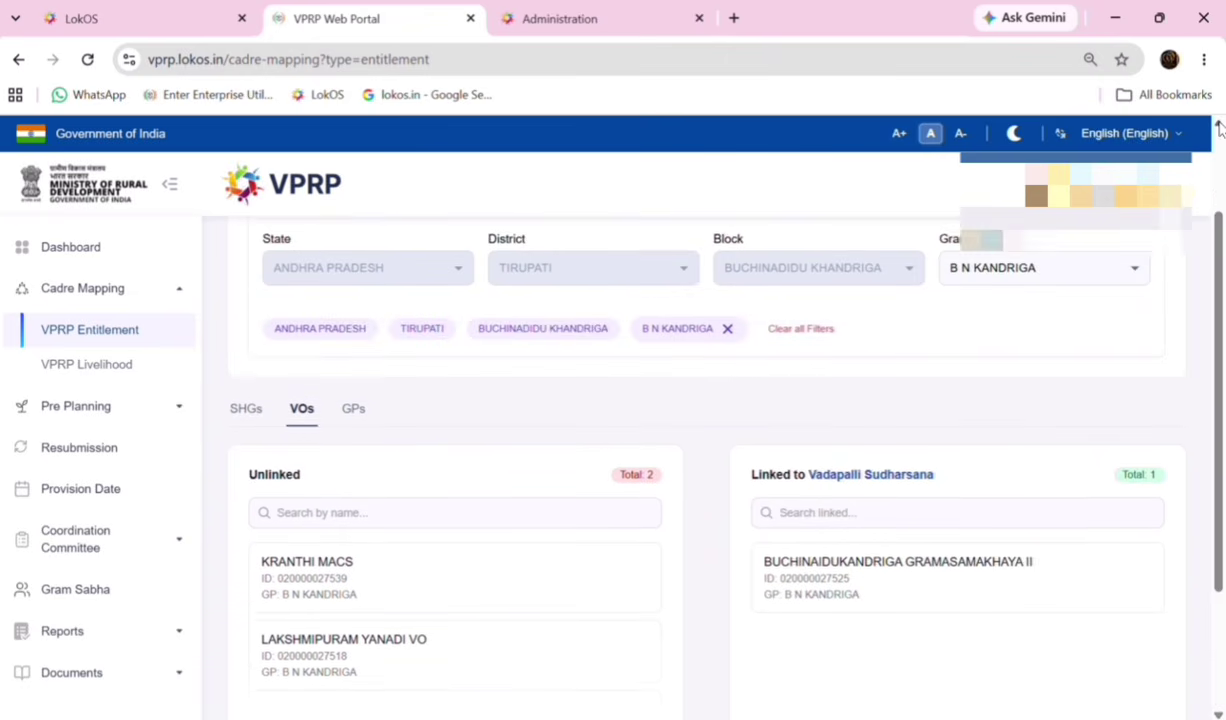
pyautogui.click(1219, 124)
pyautogui.click(1219, 124)
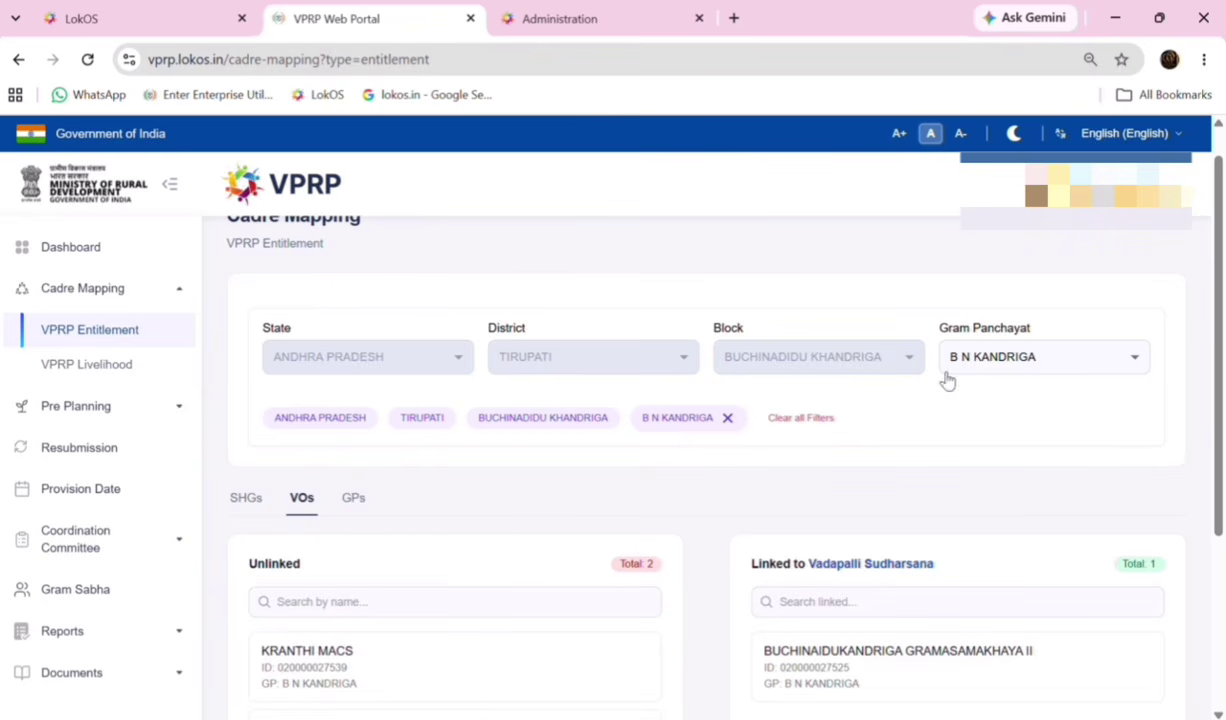
pyautogui.click(355, 511)
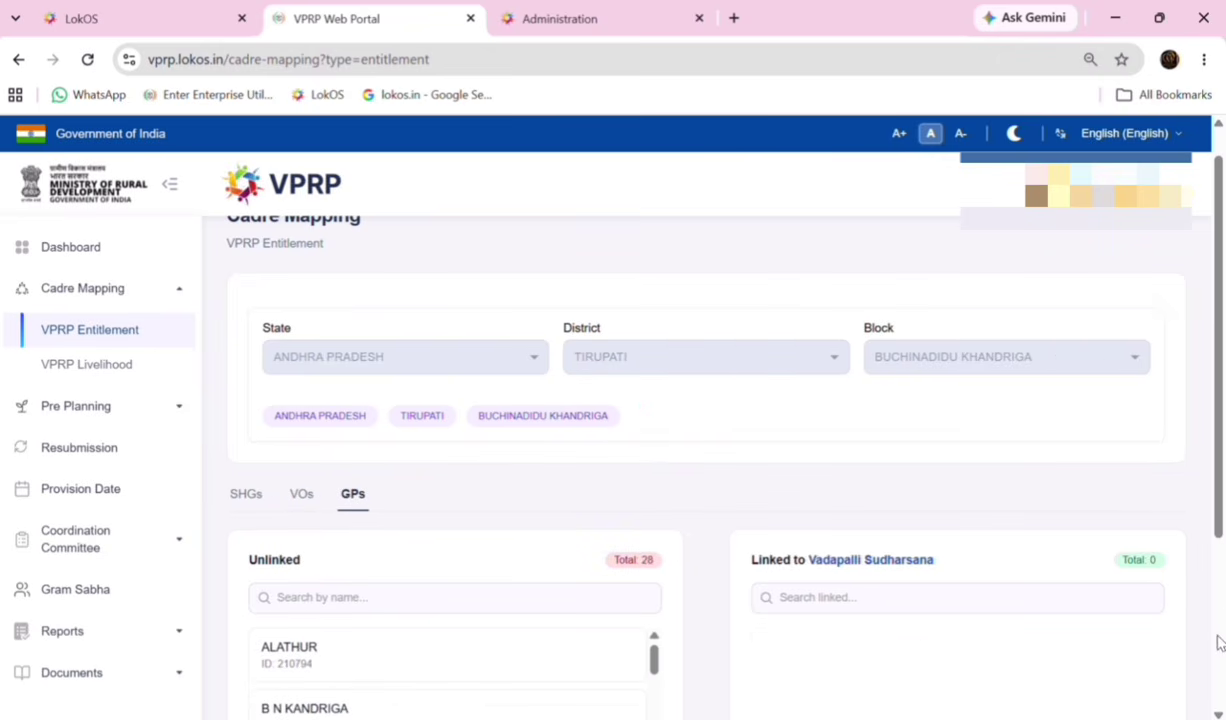
pyautogui.scroll(-3, 1220, 643)
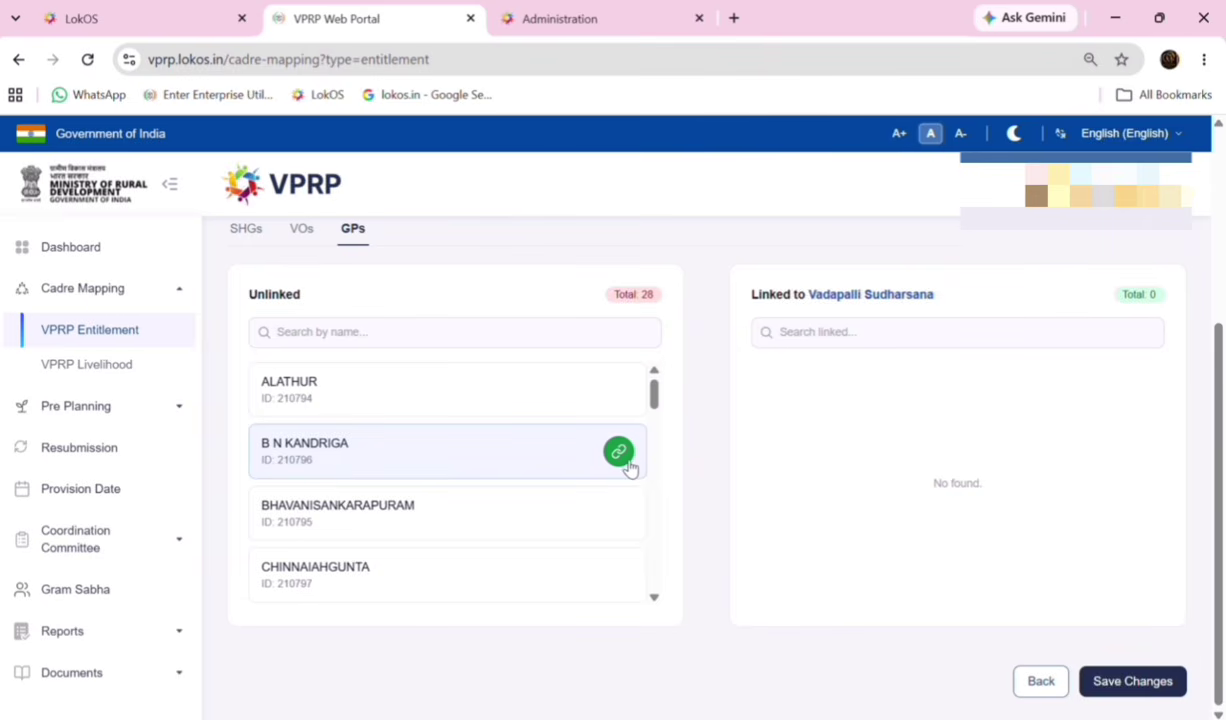
pyautogui.click(627, 462)
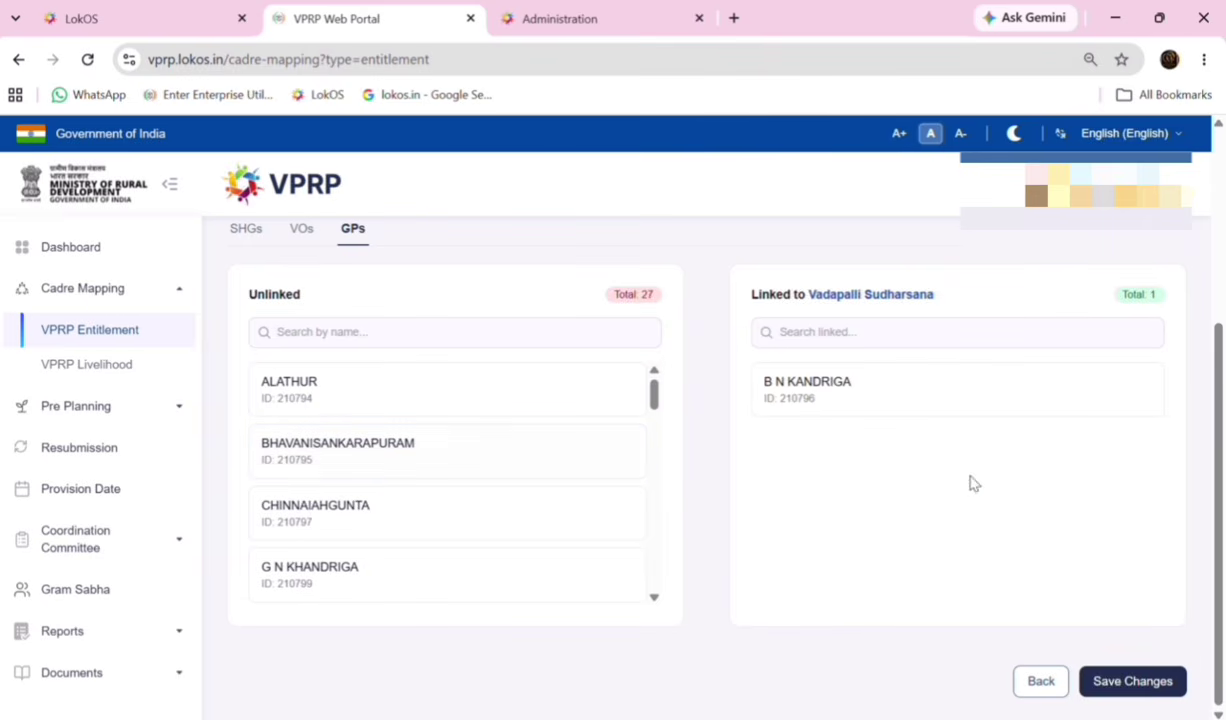
pyautogui.click(1127, 685)
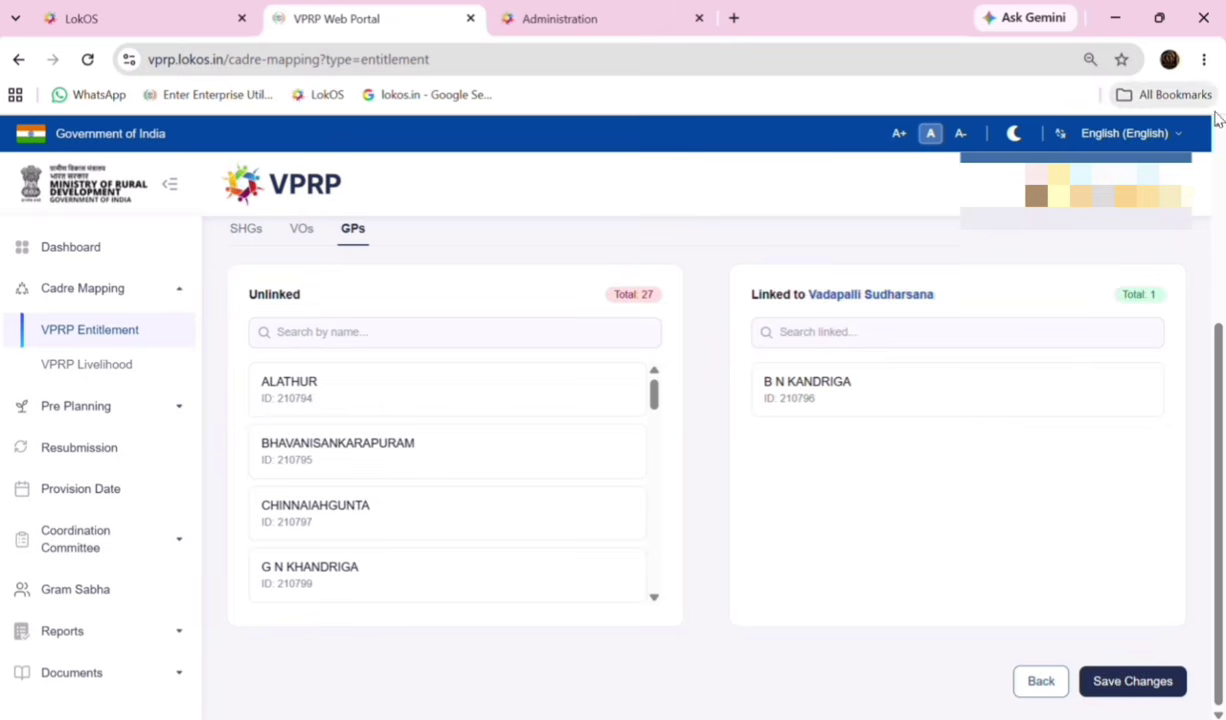
# View the VPRP Livelihood cadre list and return to the VPRP Entitlement cadre list
pyautogui.scroll(1, 1220, 125)
pyautogui.scroll(3, 1219, 128)
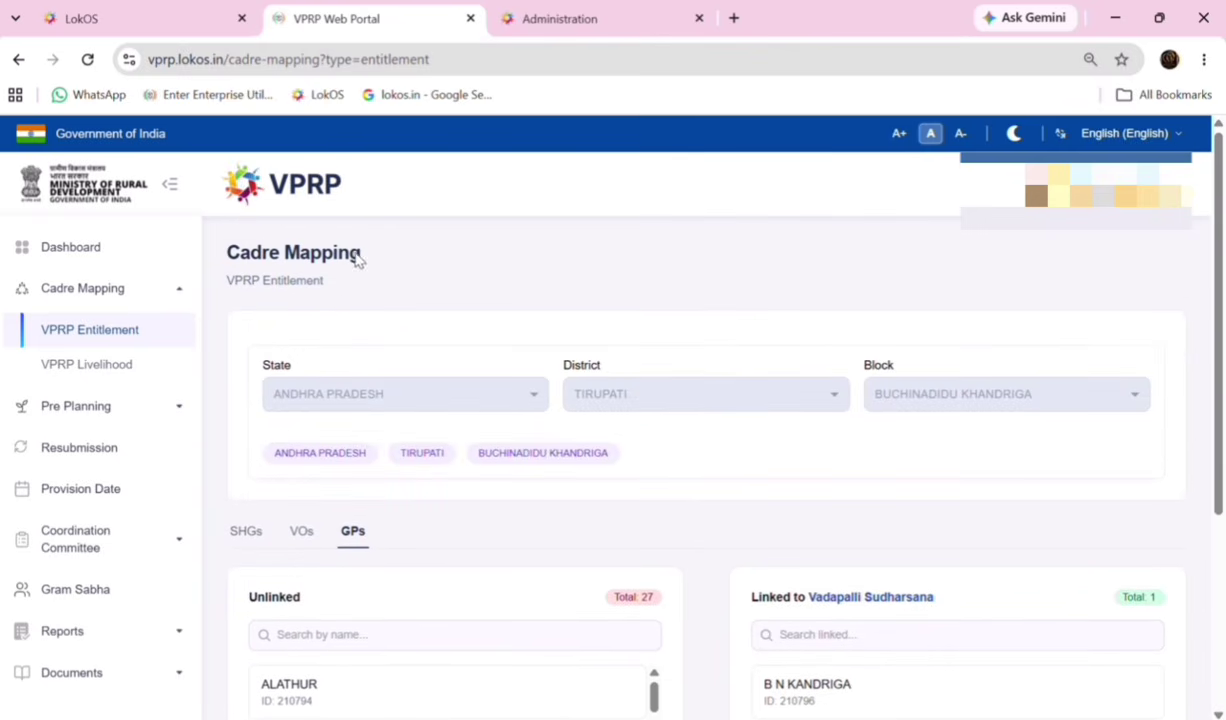
pyautogui.click(84, 368)
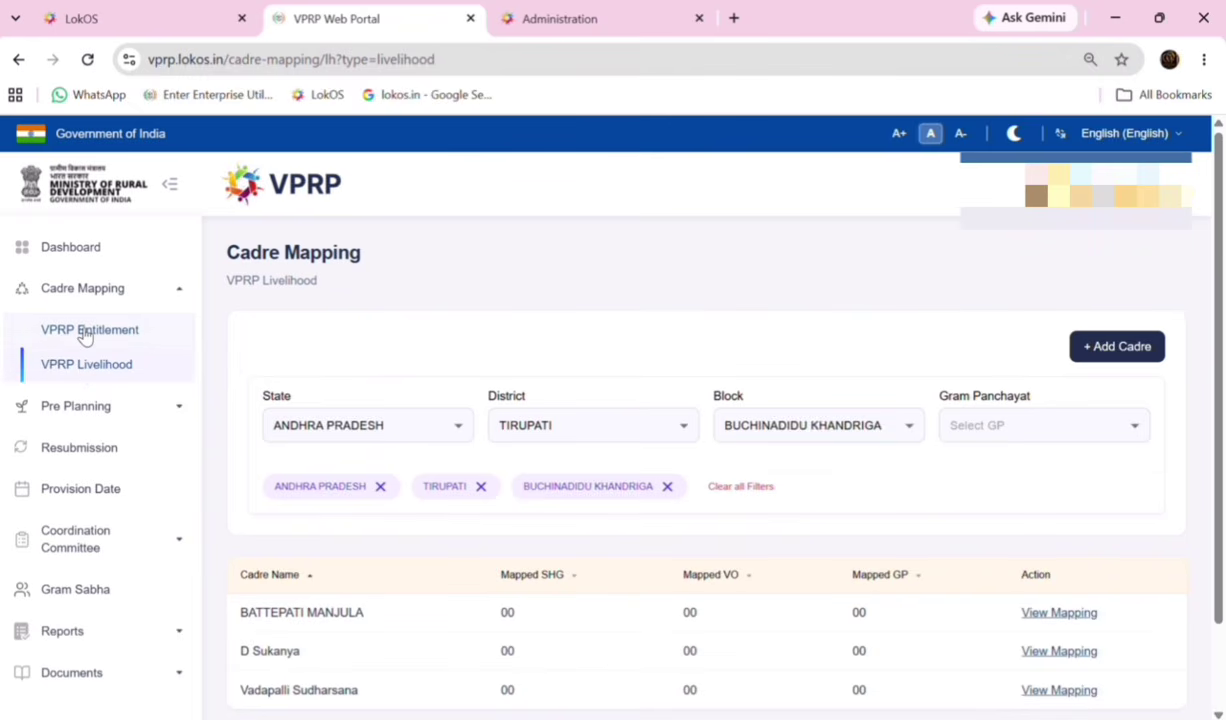
pyautogui.click(88, 331)
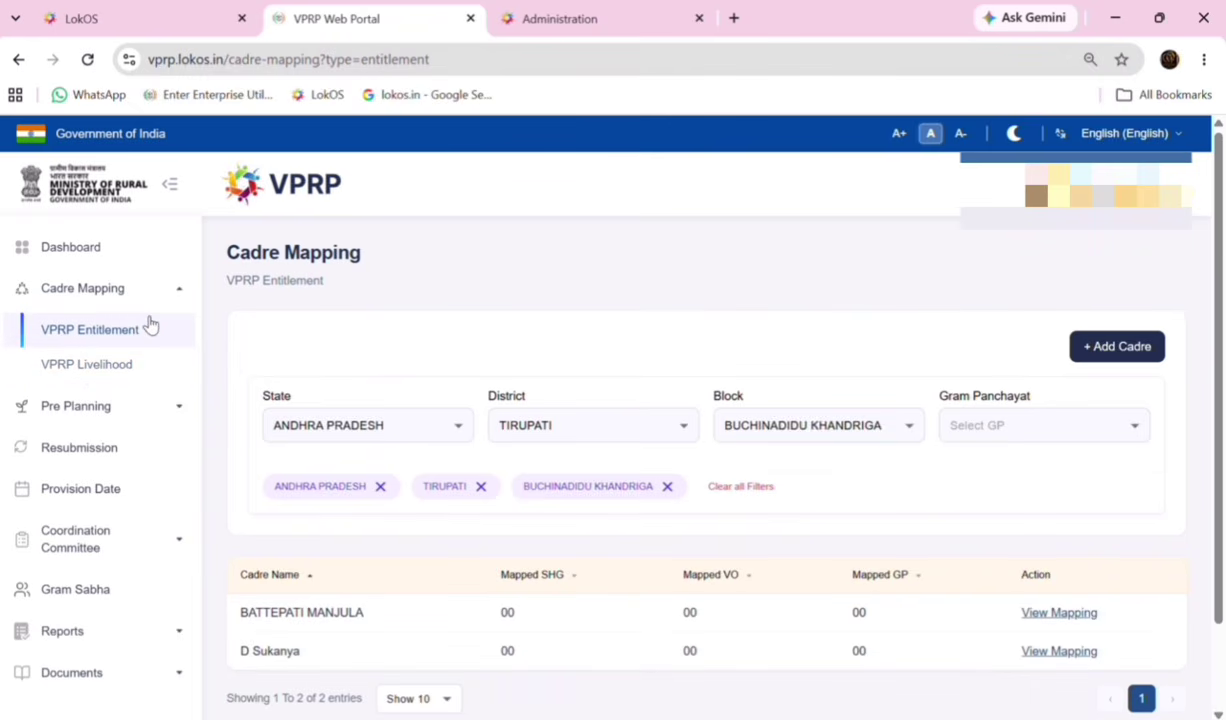
# Open the mapping of the first listed cadre and filter it to gram panchayat B N KANDRIGA and village organization KRANTHI MACS
pyautogui.click(1219, 687)
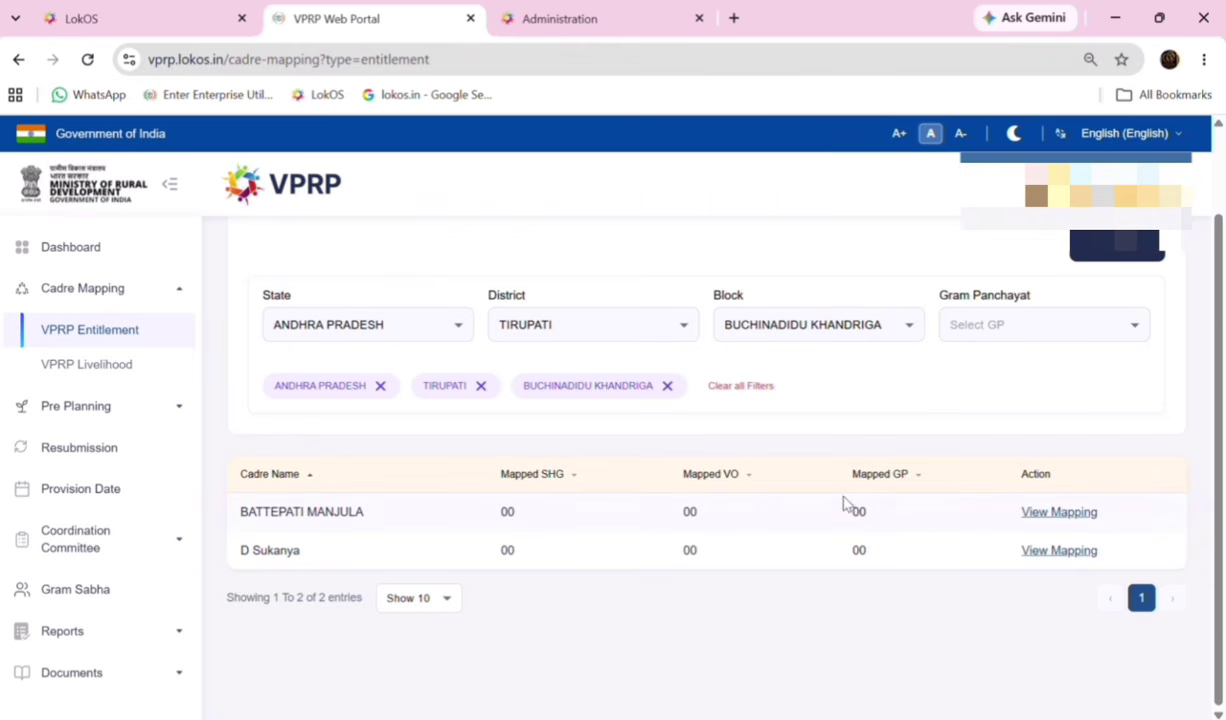
pyautogui.click(1030, 511)
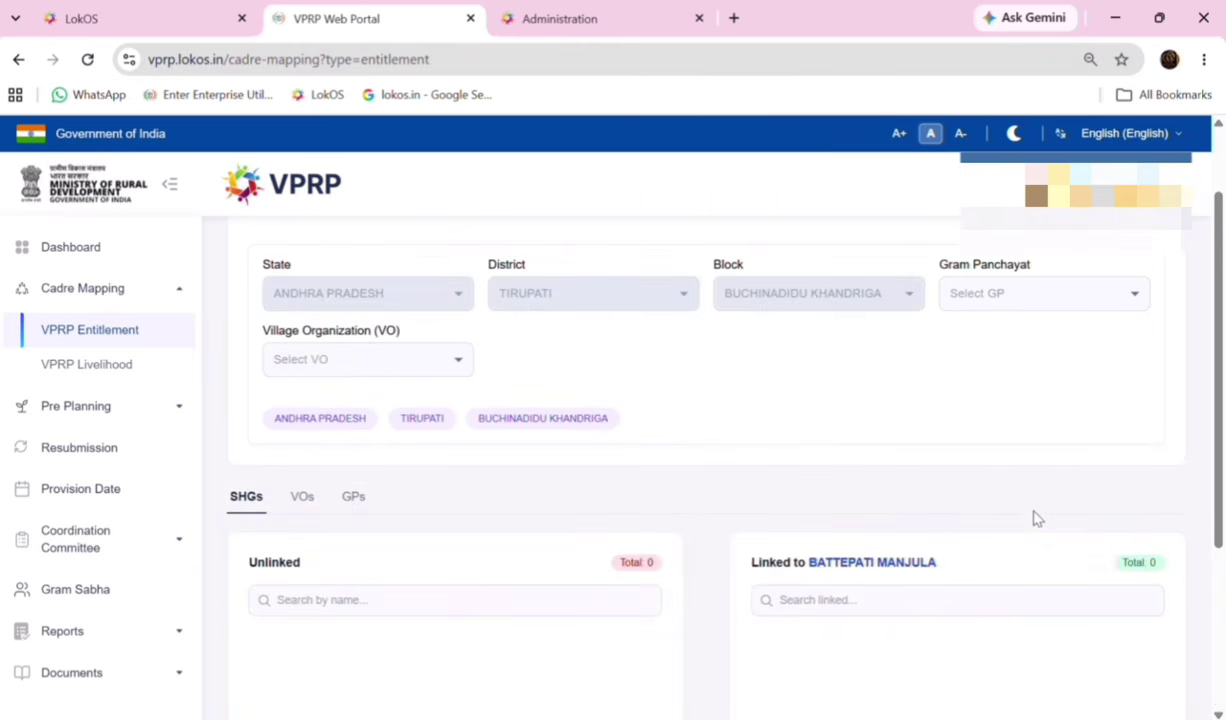
pyautogui.click(969, 299)
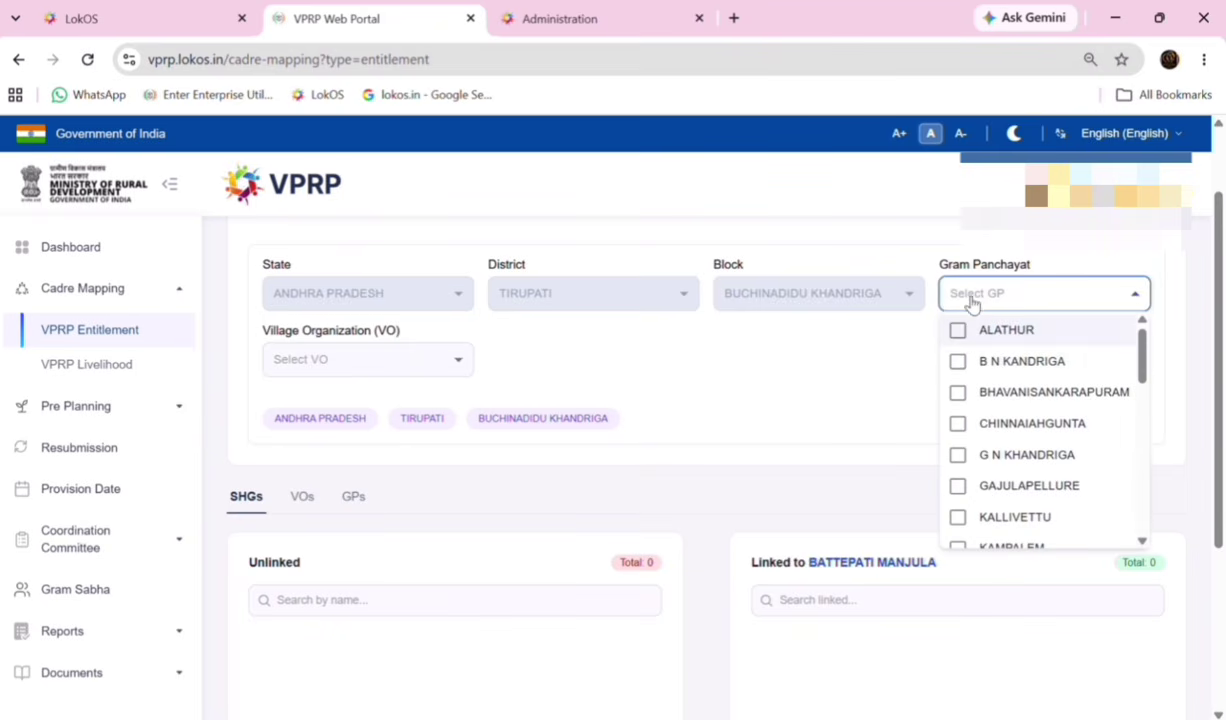
pyautogui.click(960, 362)
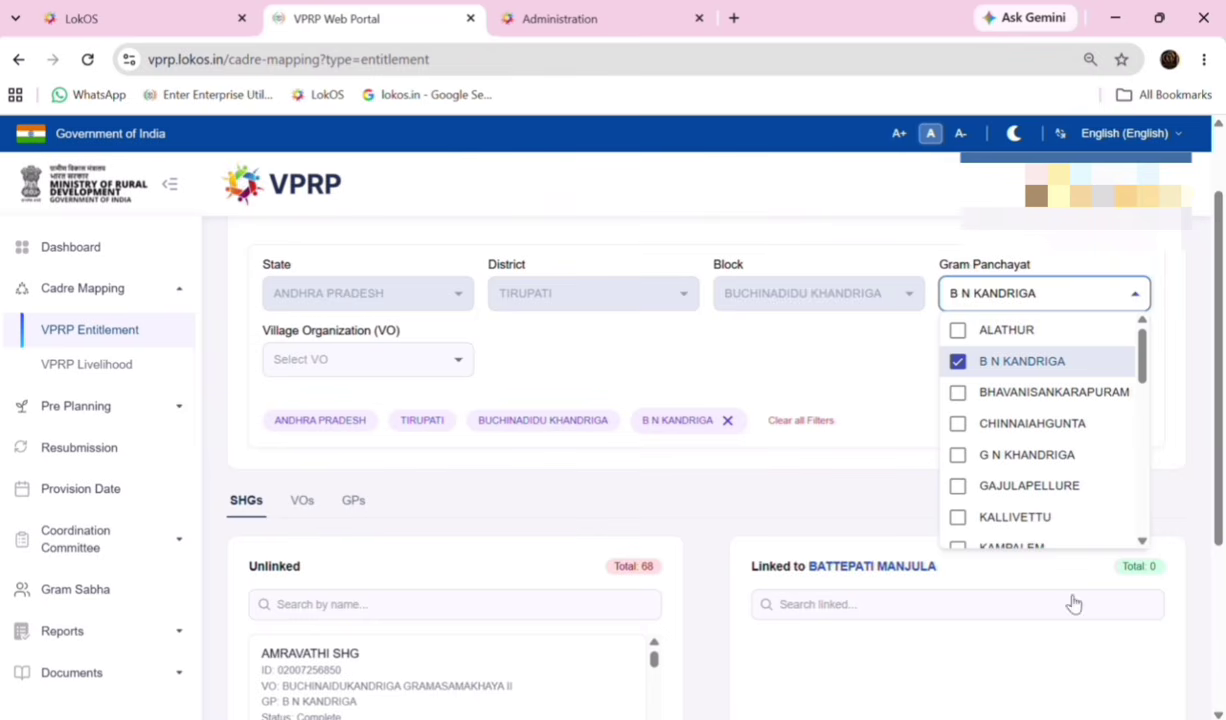
pyautogui.click(397, 370)
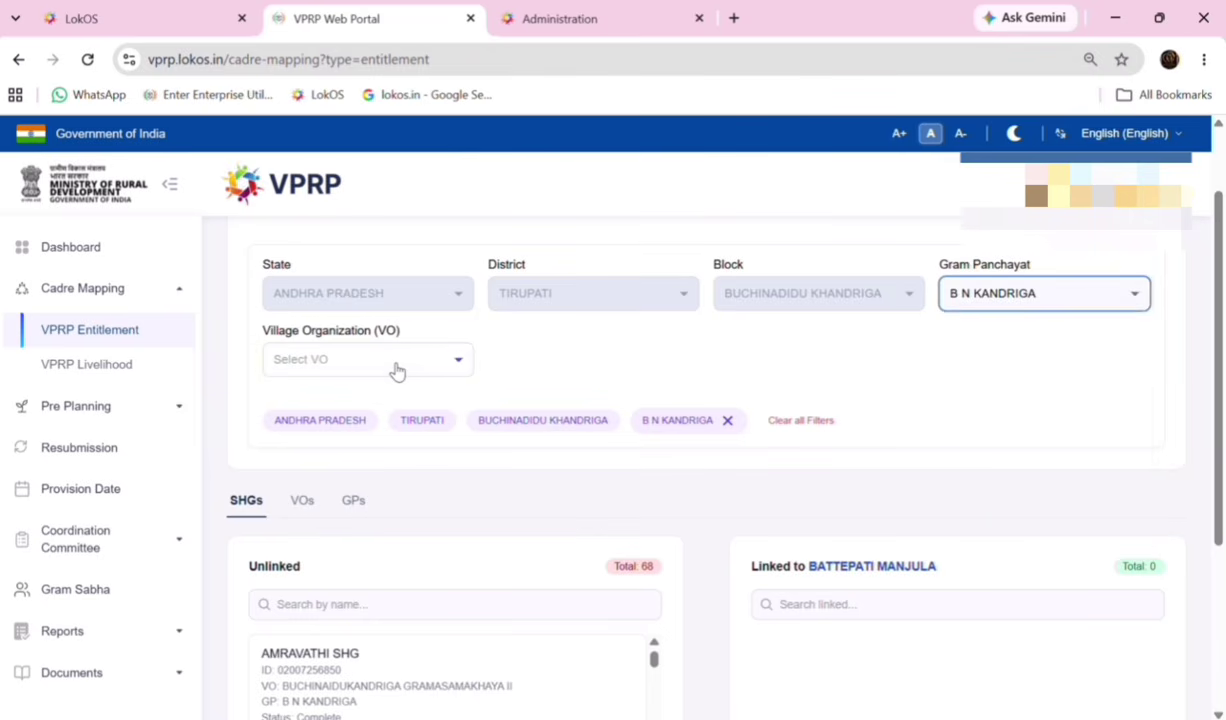
pyautogui.click(395, 368)
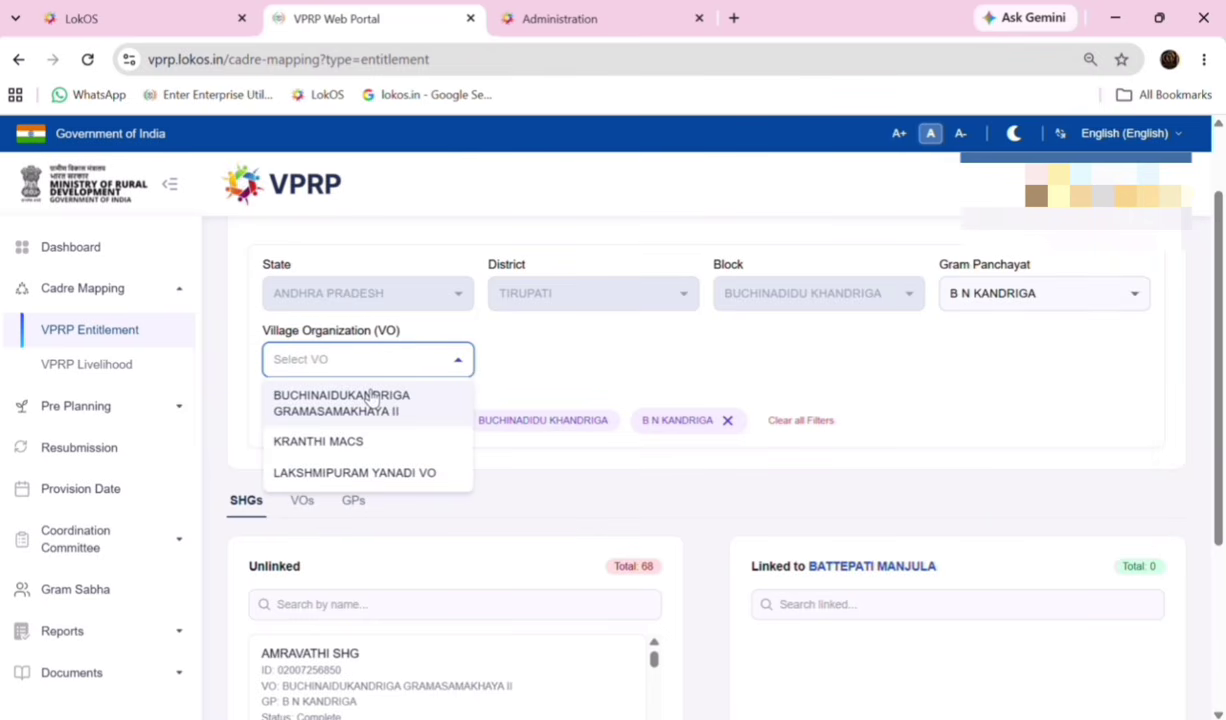
pyautogui.click(331, 439)
# Link all unlinked SHGs of village organization KRANTHI MACS to the cadre and save the changes
pyautogui.moveTo(547, 681)
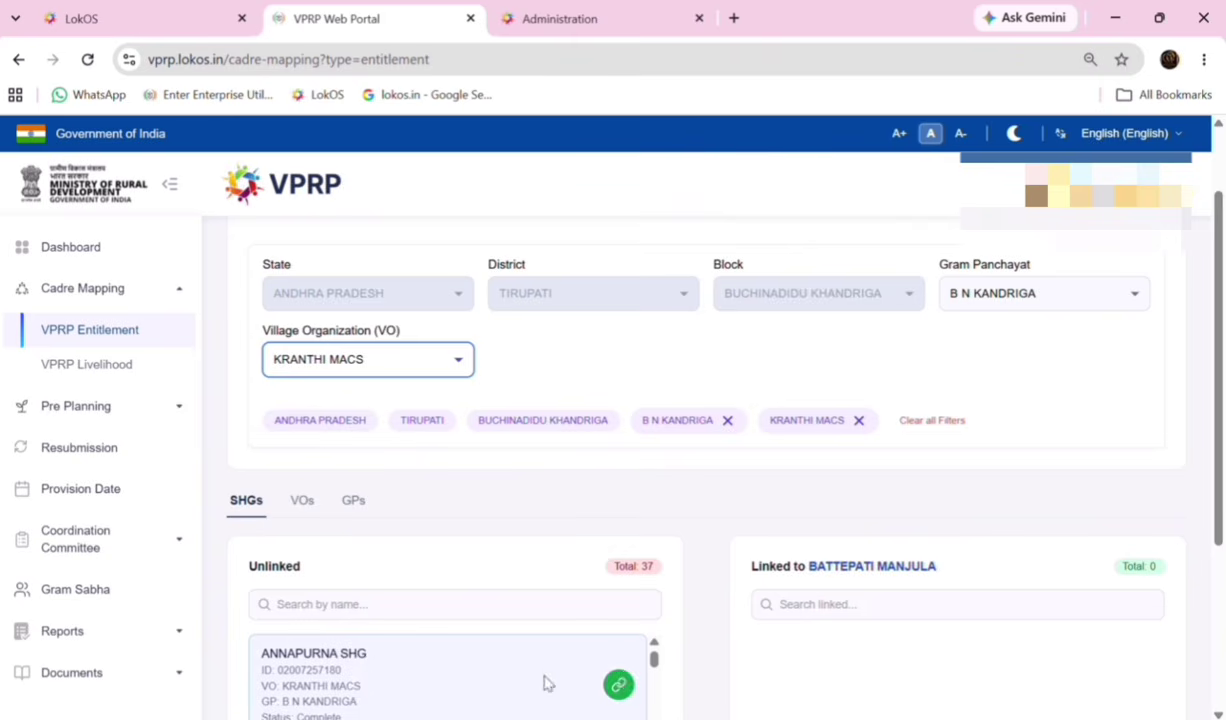
pyautogui.click(620, 686)
pyautogui.click(620, 686)
pyautogui.click(620, 686)
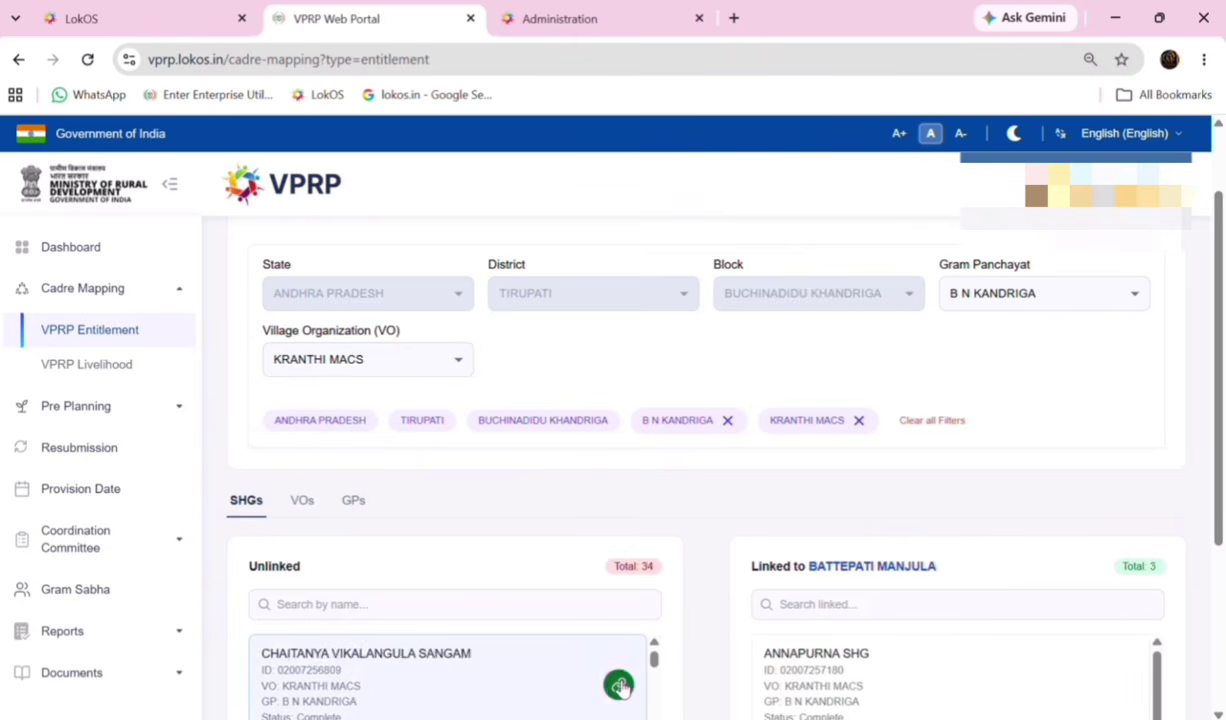
pyautogui.click(620, 686)
pyautogui.click(620, 686)
pyautogui.click(620, 686)
pyautogui.click(620, 686)
pyautogui.click(620, 686)
pyautogui.click(620, 686)
pyautogui.click(620, 686)
pyautogui.click(620, 686)
pyautogui.click(620, 686)
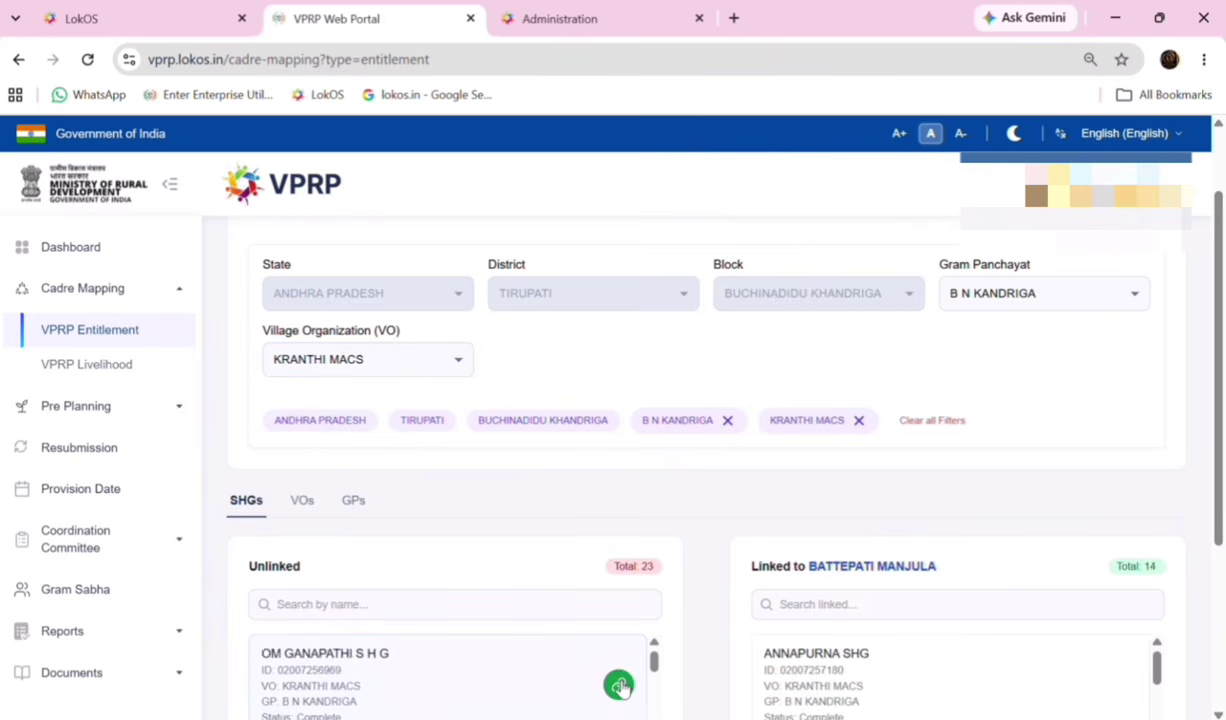
pyautogui.click(620, 686)
pyautogui.click(620, 686)
pyautogui.click(620, 686)
pyautogui.click(620, 686)
pyautogui.click(620, 686)
pyautogui.click(620, 686)
pyautogui.click(620, 686)
pyautogui.click(620, 686)
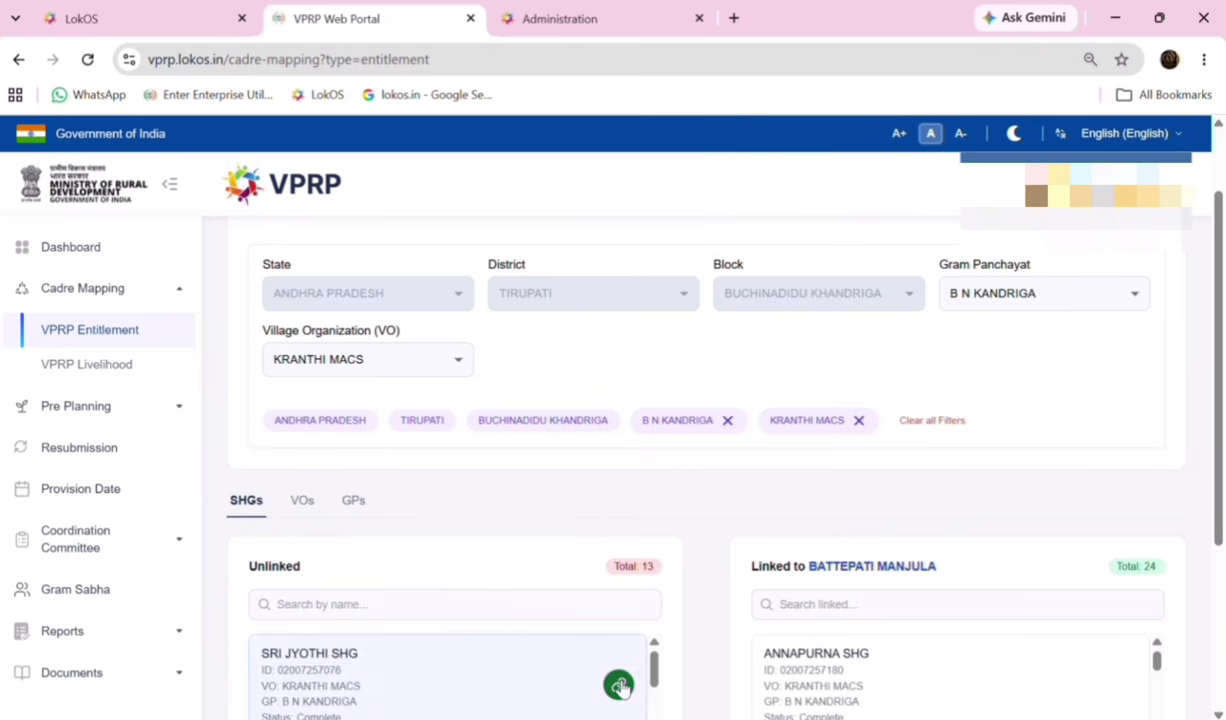
pyautogui.click(620, 686)
pyautogui.click(620, 686)
pyautogui.click(620, 686)
pyautogui.click(620, 686)
pyautogui.click(620, 686)
pyautogui.click(620, 686)
pyautogui.click(620, 686)
pyautogui.click(620, 686)
pyautogui.click(620, 686)
pyautogui.click(620, 686)
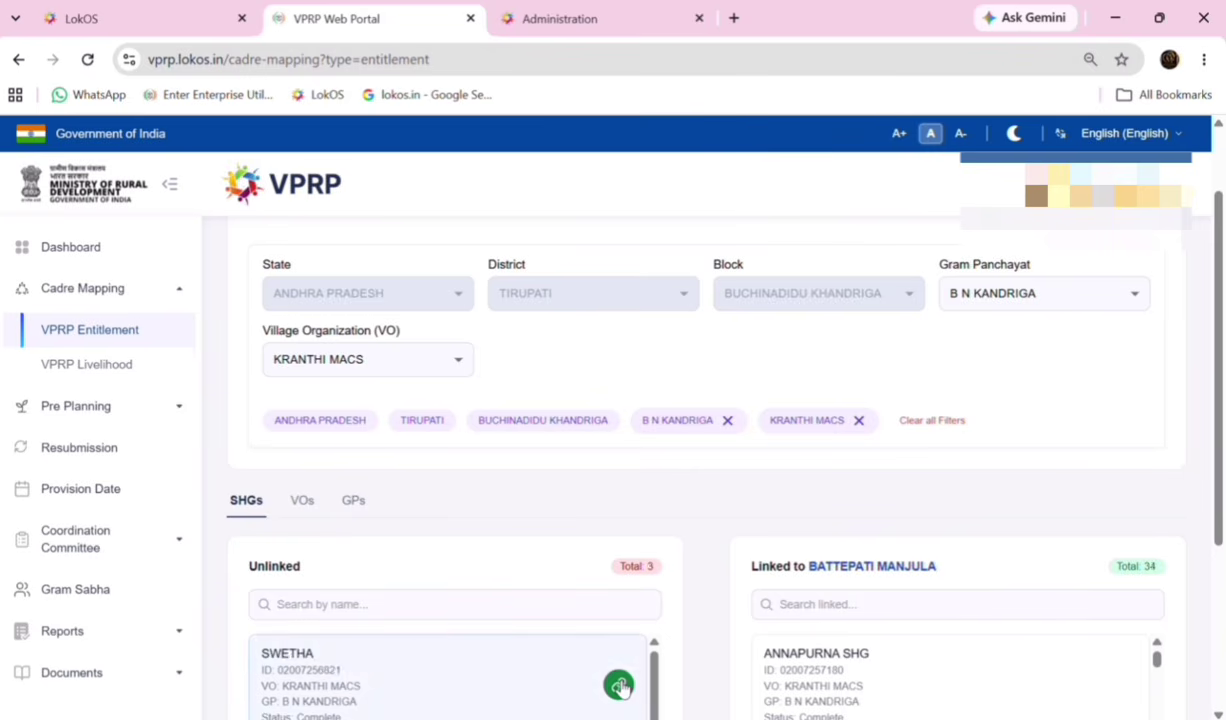
pyautogui.click(620, 686)
pyautogui.click(620, 686)
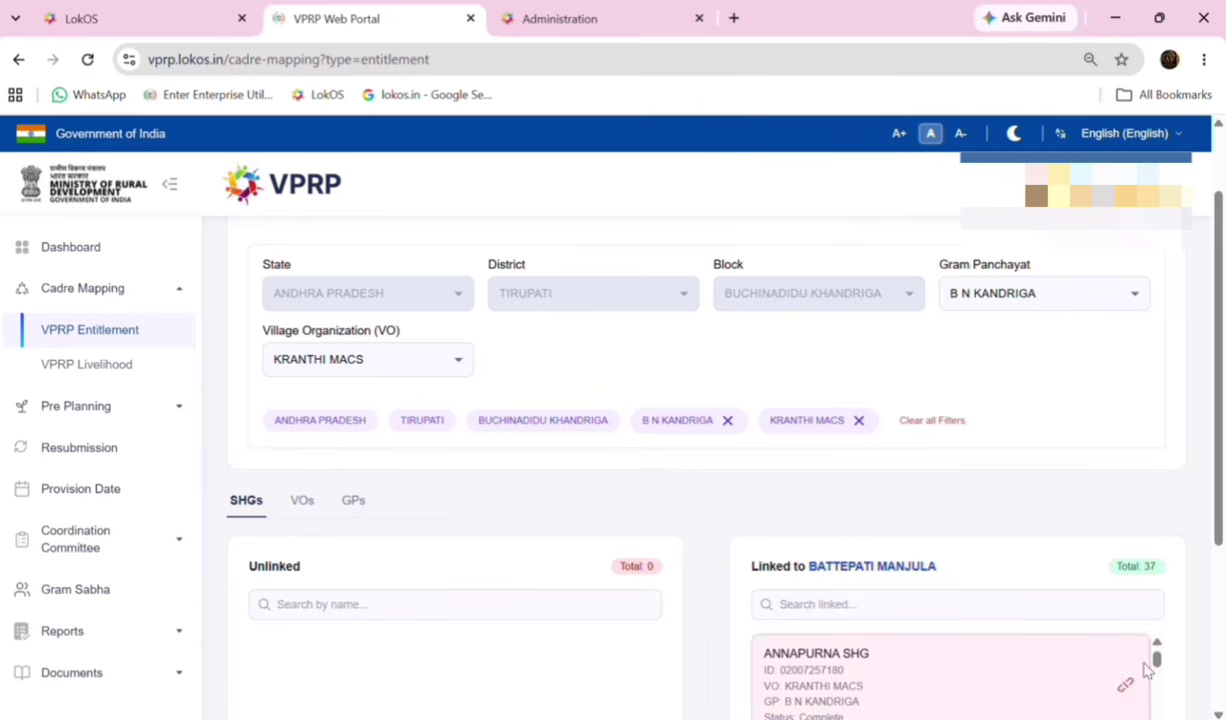
pyautogui.scroll(-3, 1222, 688)
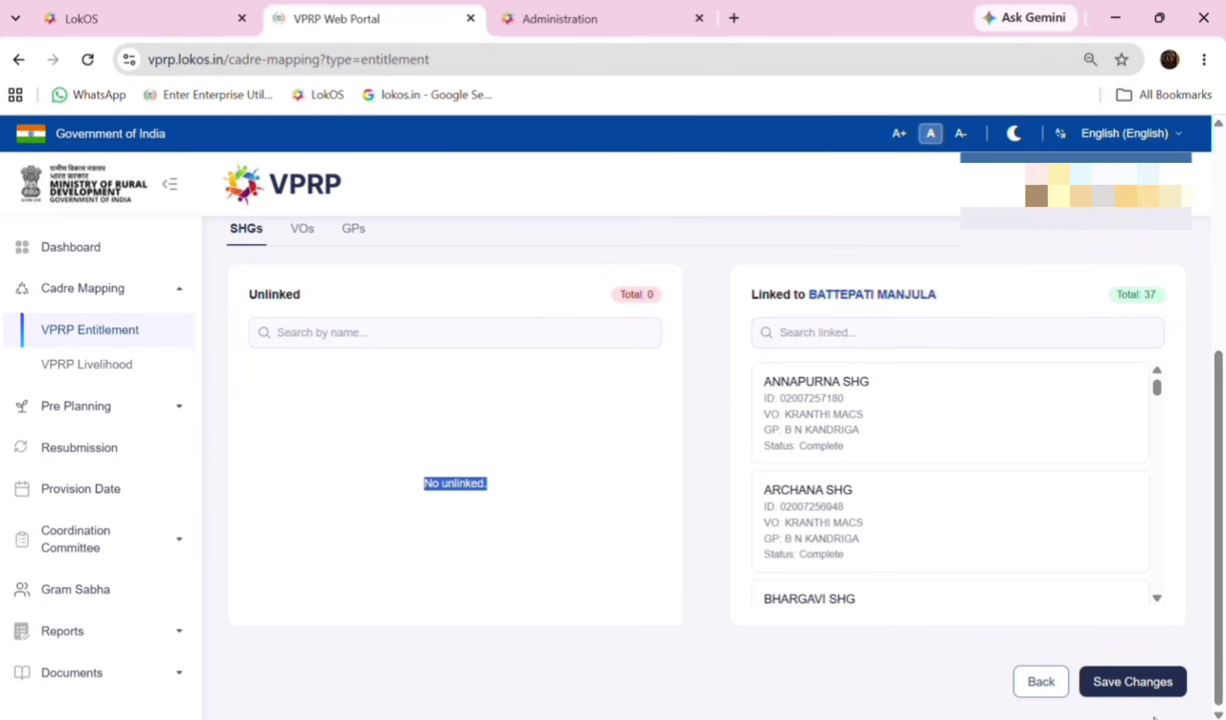
pyautogui.click(1131, 684)
# Filter the cadre's VOs to gram panchayat B N KANDRIGA, link KRANTHI MACS and save the changes
pyautogui.scroll(1, 1033, 140)
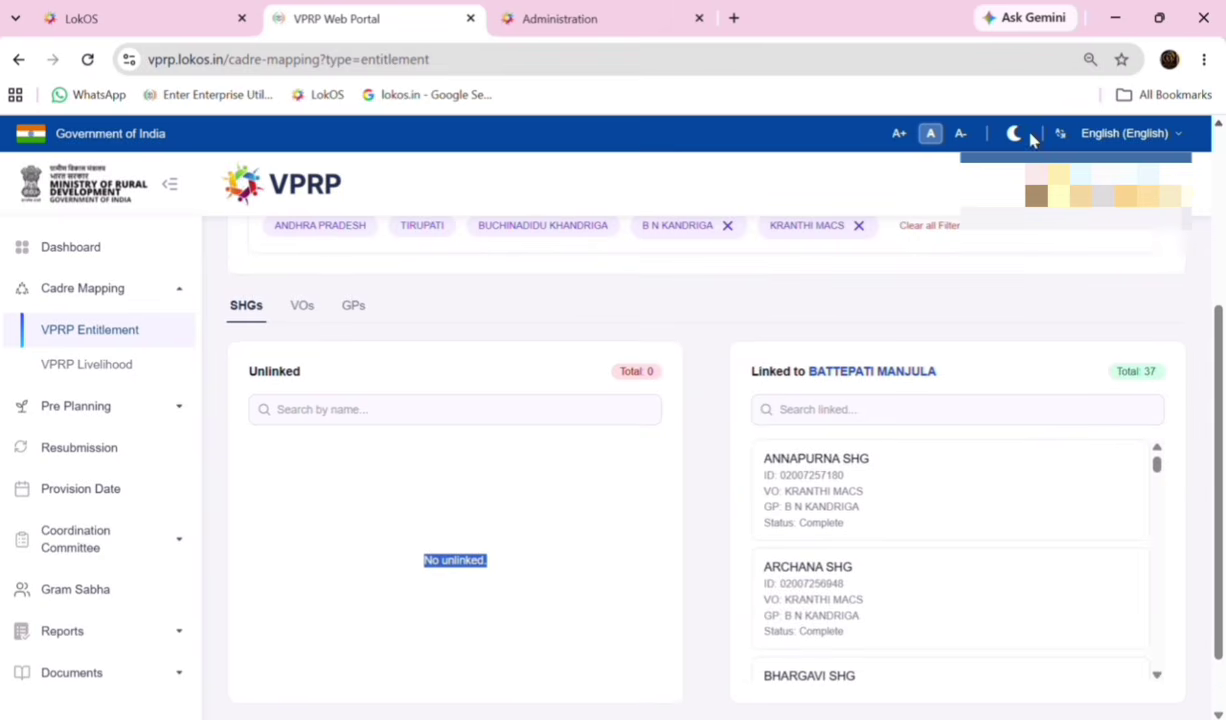
pyautogui.click(301, 308)
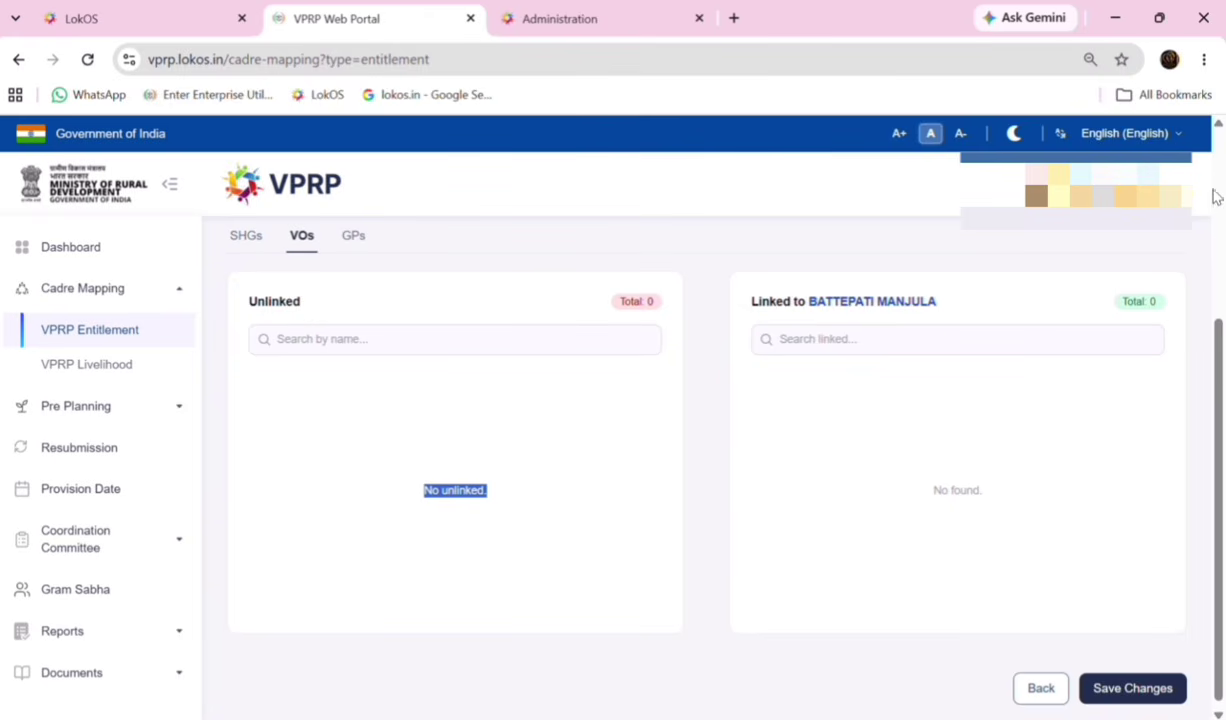
pyautogui.scroll(4, 1219, 148)
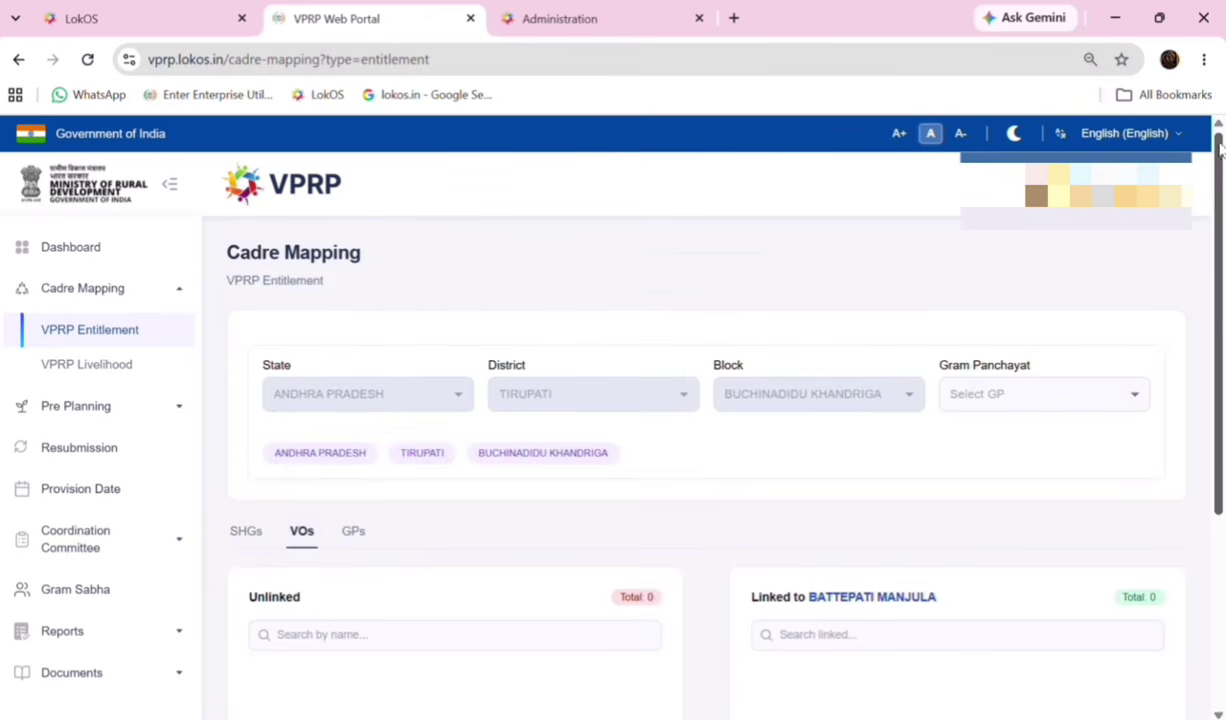
pyautogui.click(1005, 395)
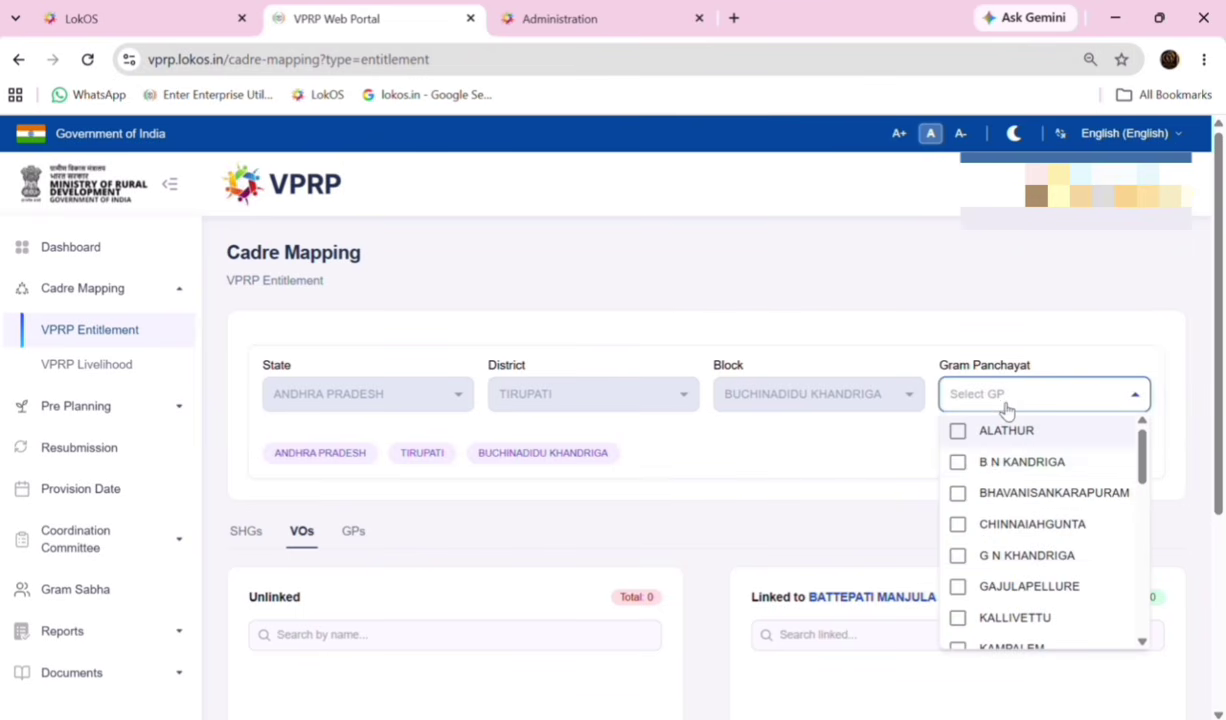
pyautogui.click(988, 465)
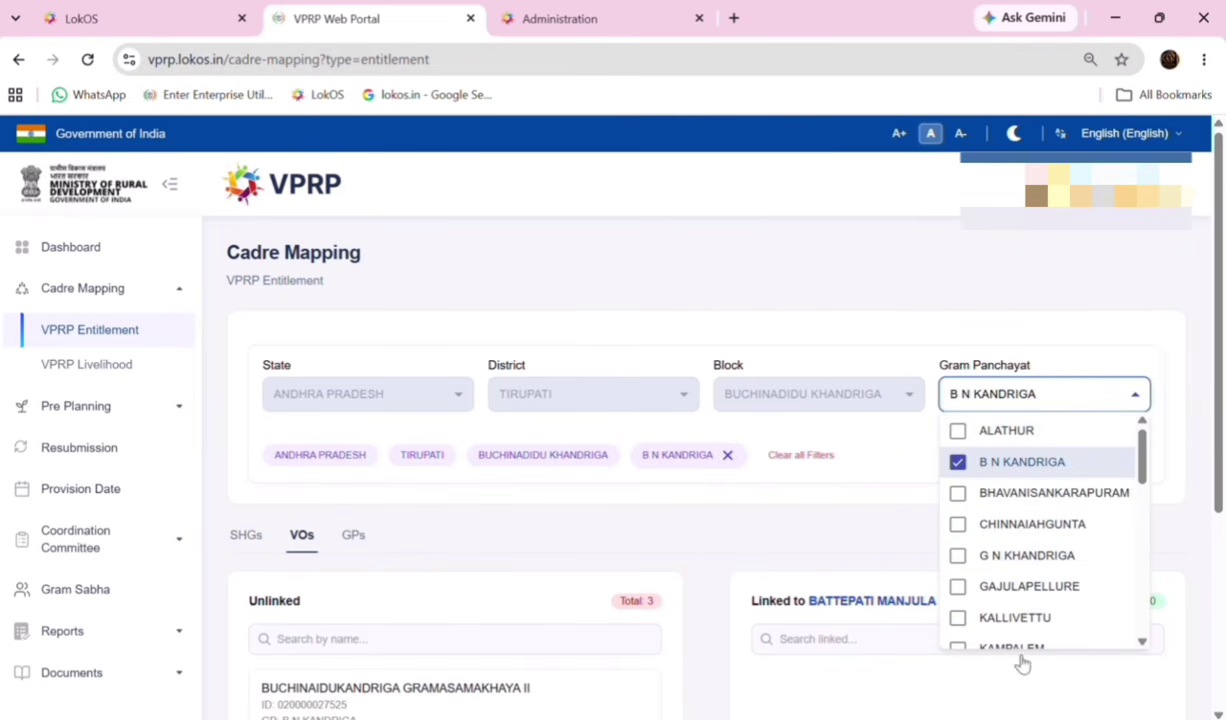
pyautogui.scroll(-3, 1212, 652)
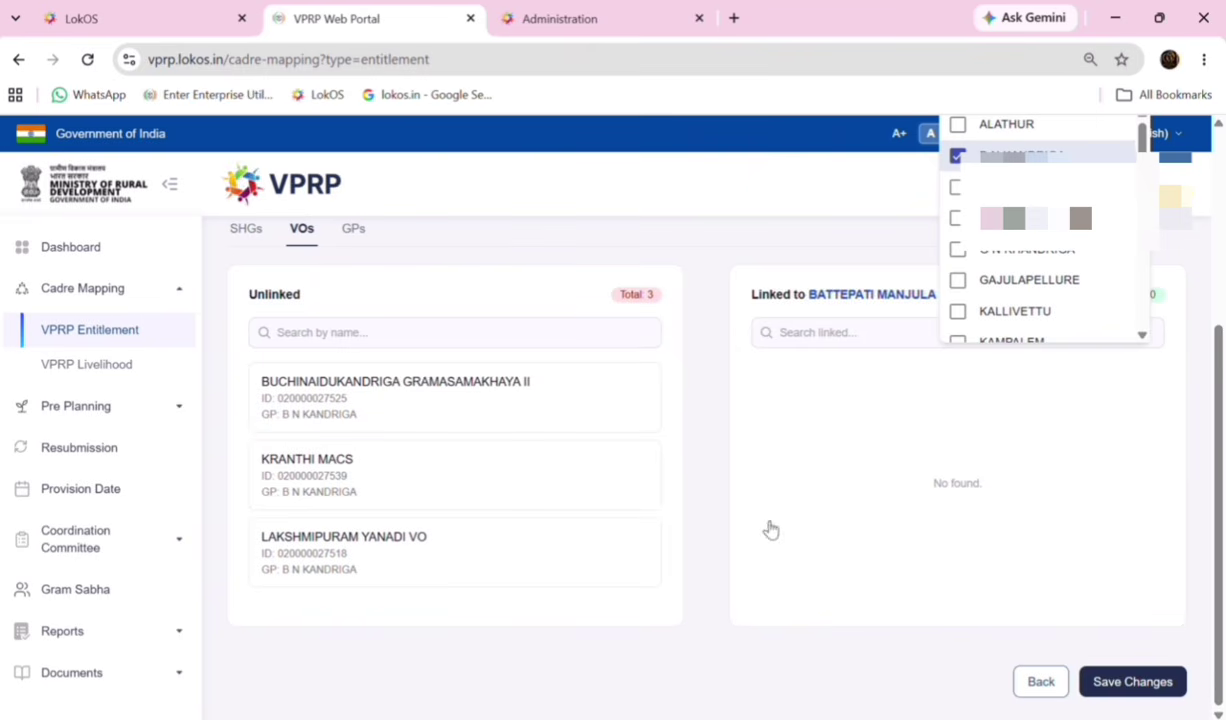
pyautogui.click(352, 490)
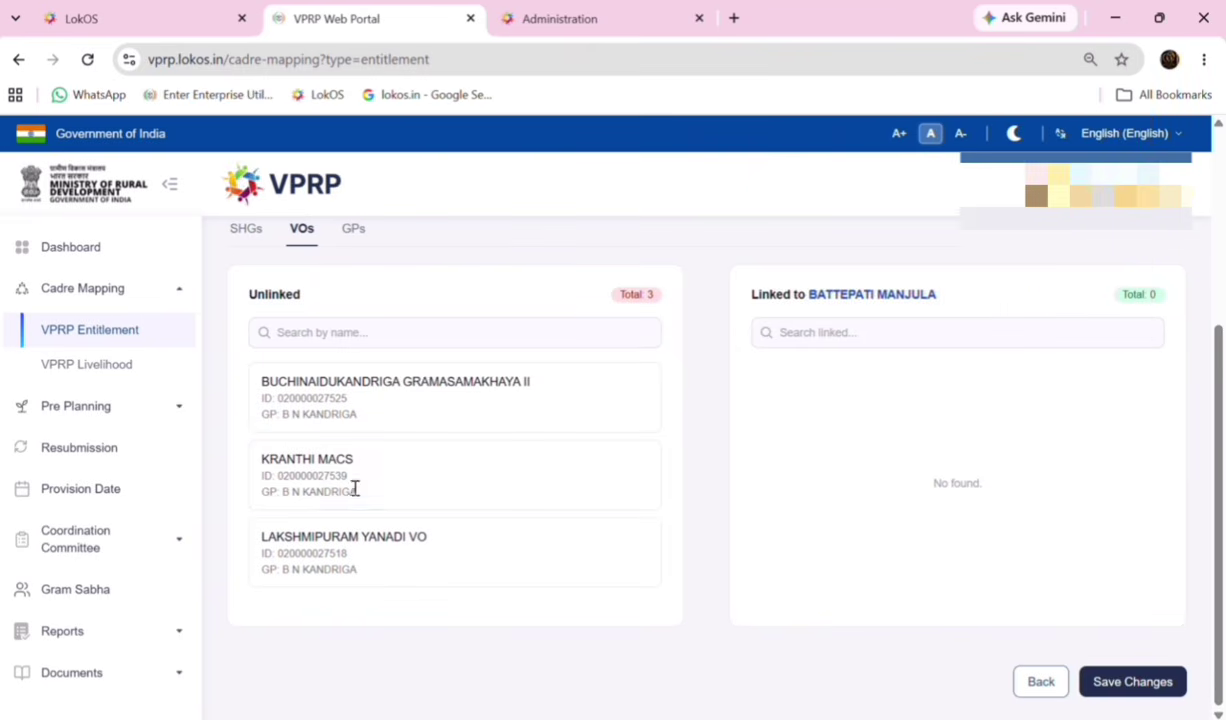
pyautogui.click(631, 484)
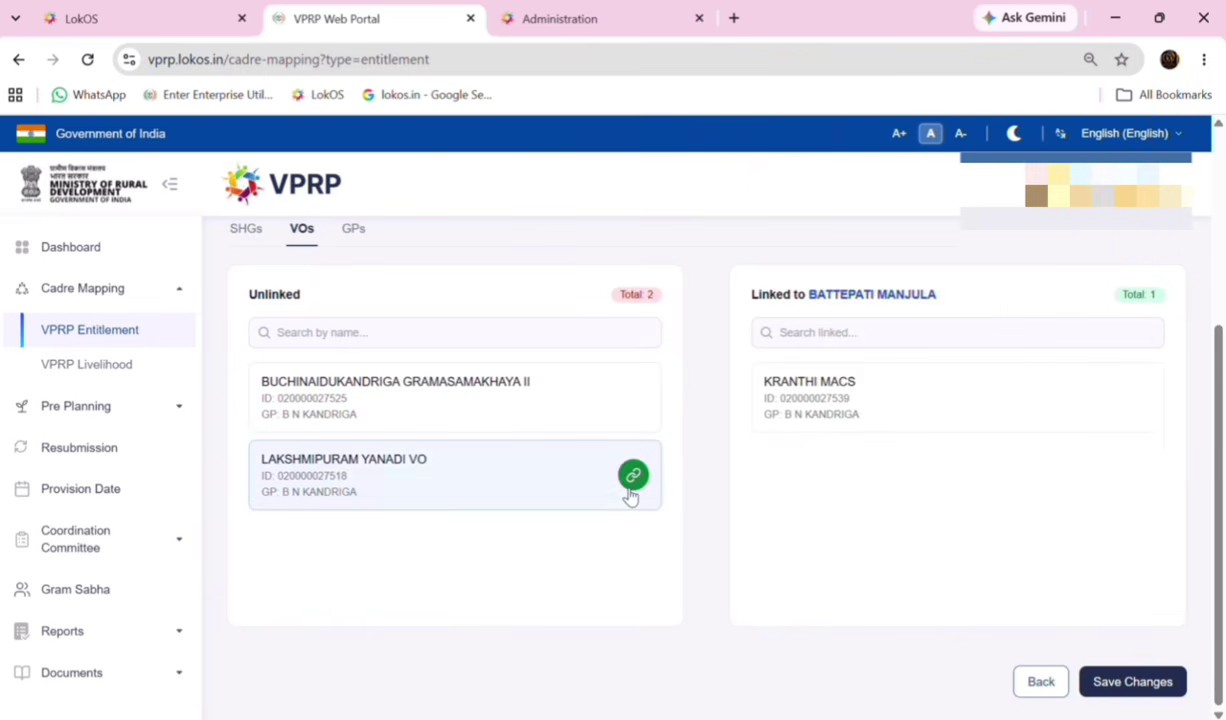
pyautogui.click(1141, 686)
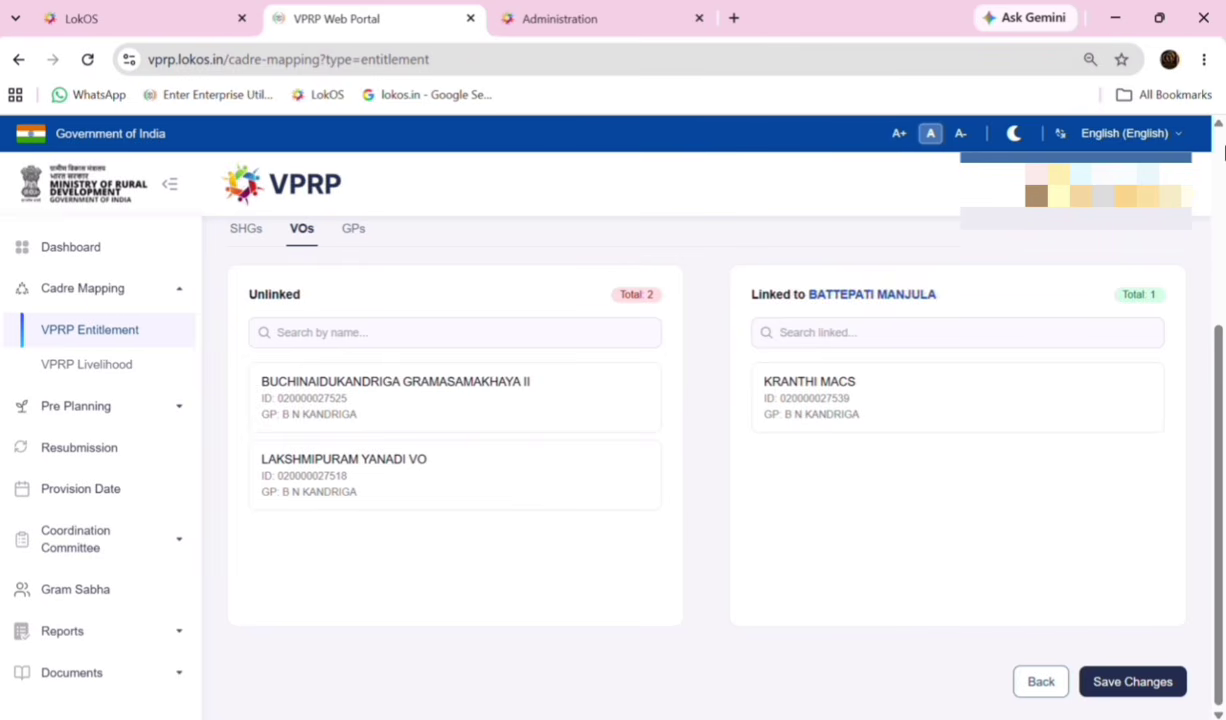
# Review the cadre's linked SHGs and check the cadre lists for VPRP Livelihood and VPRP Entitlement
pyautogui.scroll(2, 1219, 136)
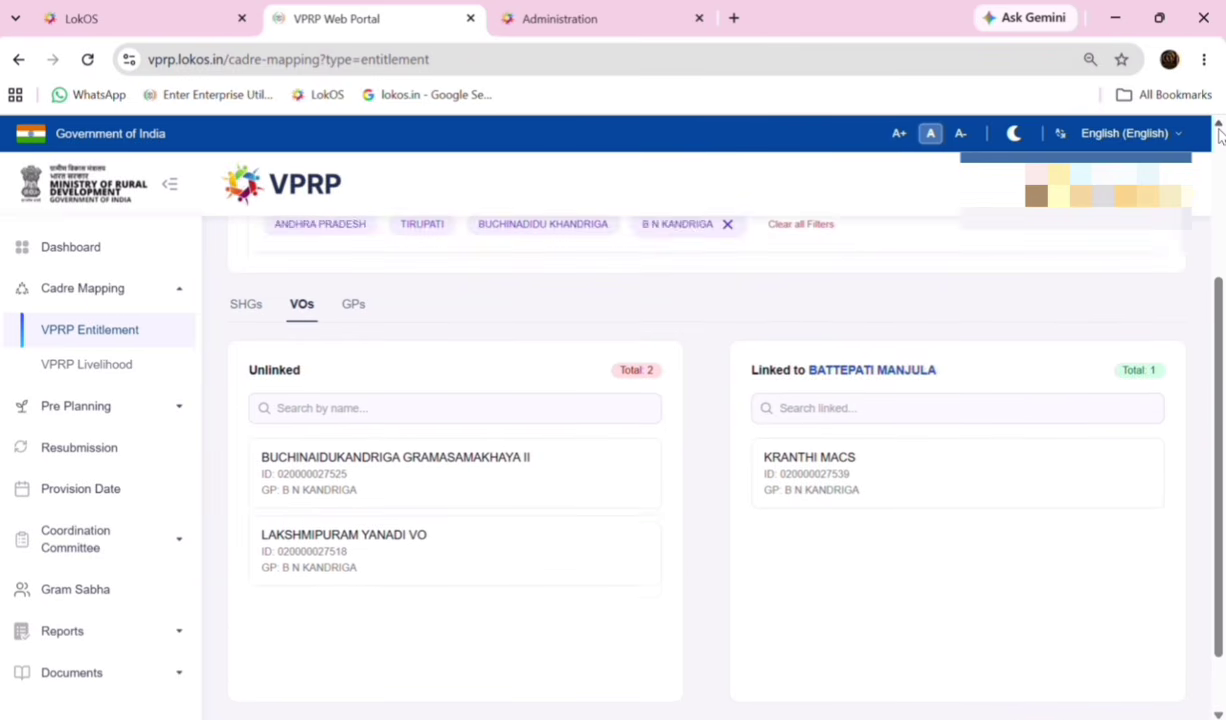
pyautogui.scroll(1, 1219, 136)
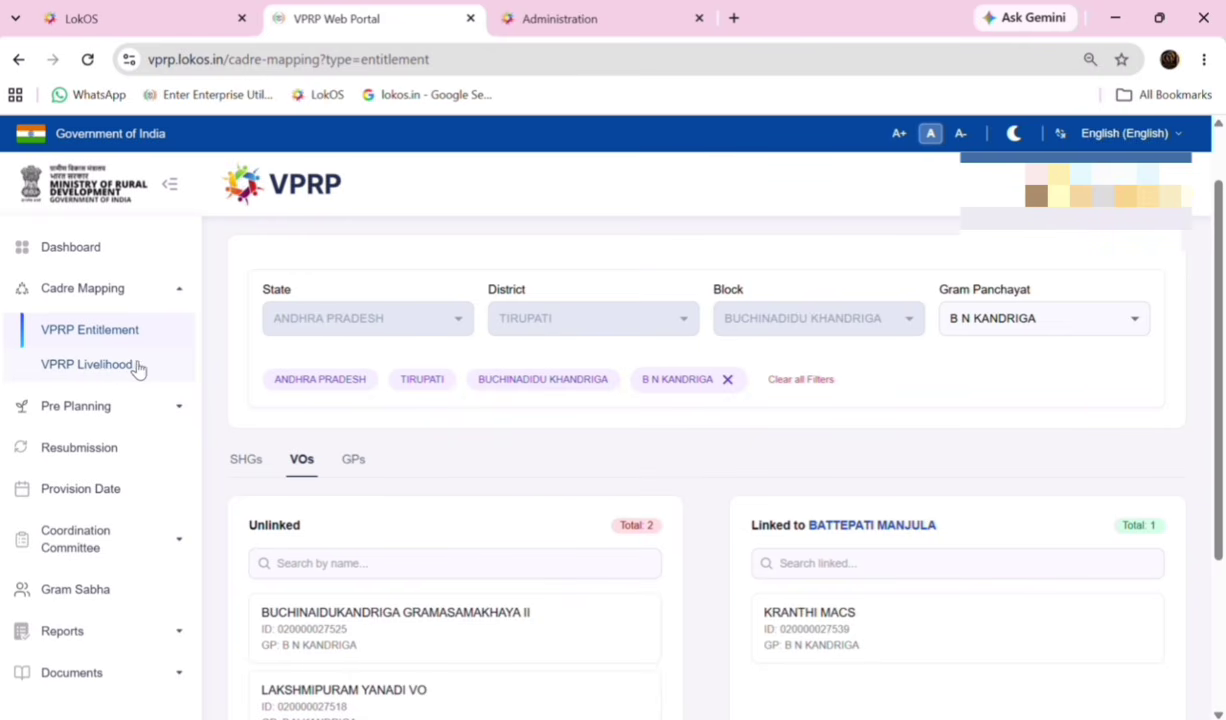
pyautogui.click(246, 460)
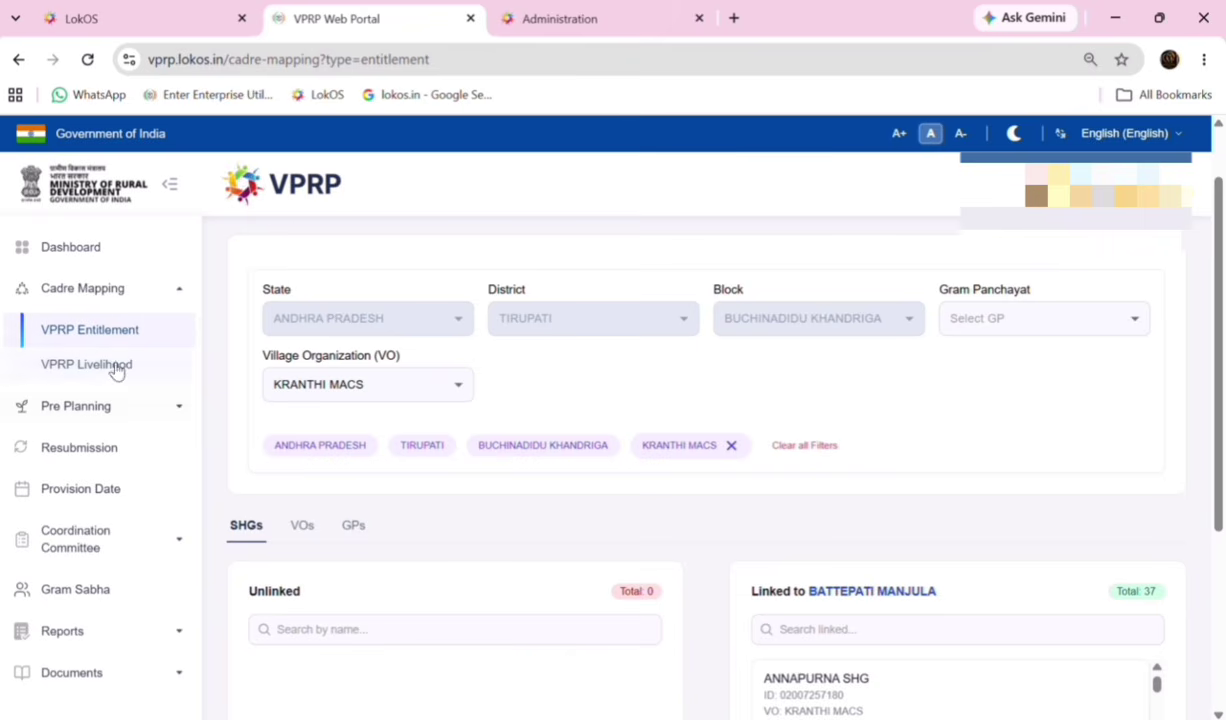
pyautogui.click(1217, 125)
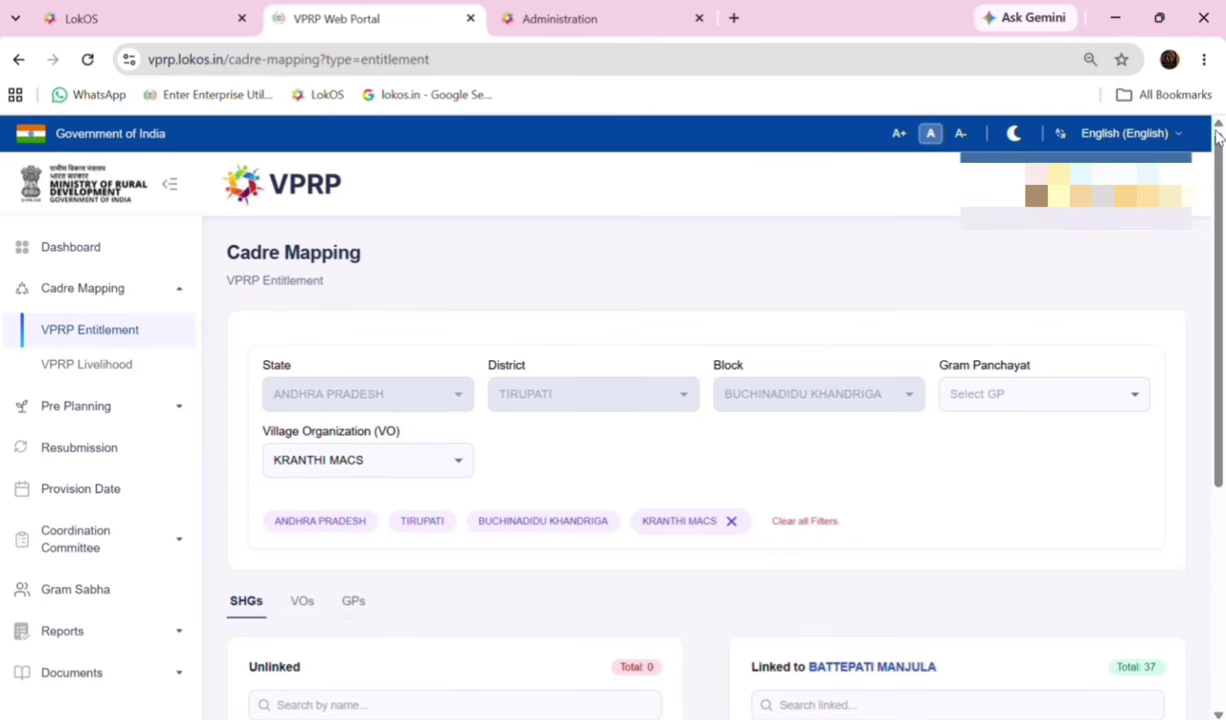
pyautogui.click(94, 366)
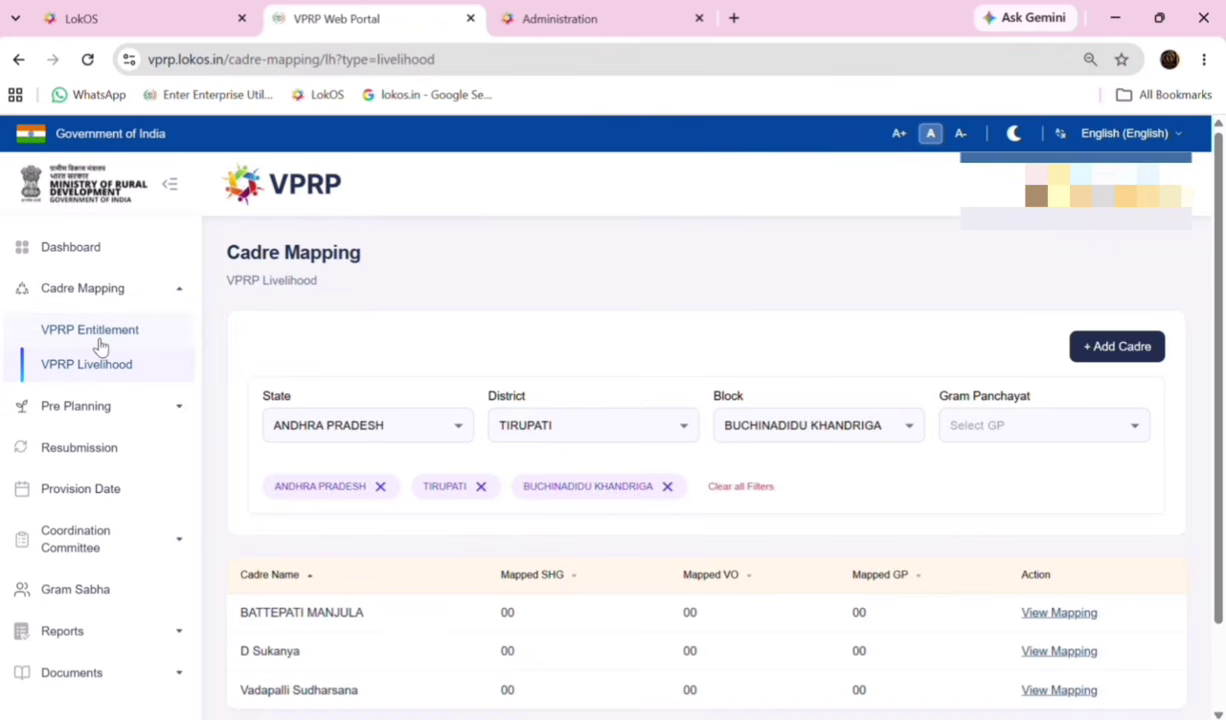
pyautogui.click(101, 336)
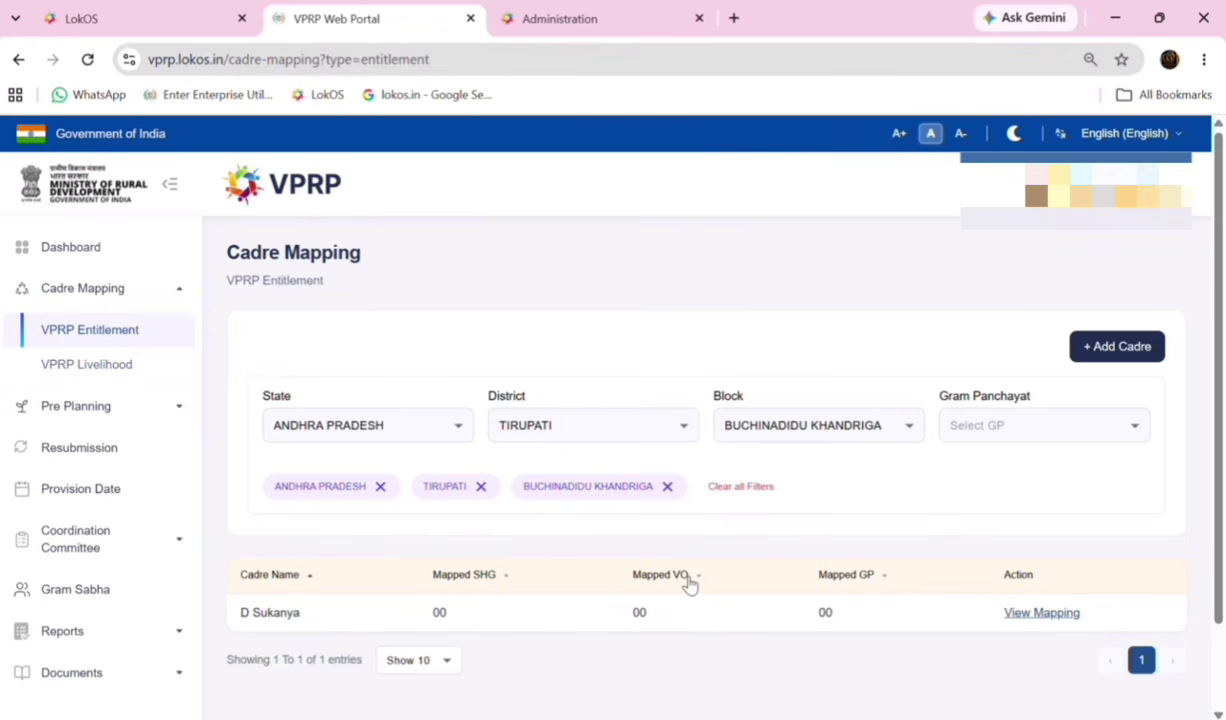
pyautogui.scroll(-2, 1220, 668)
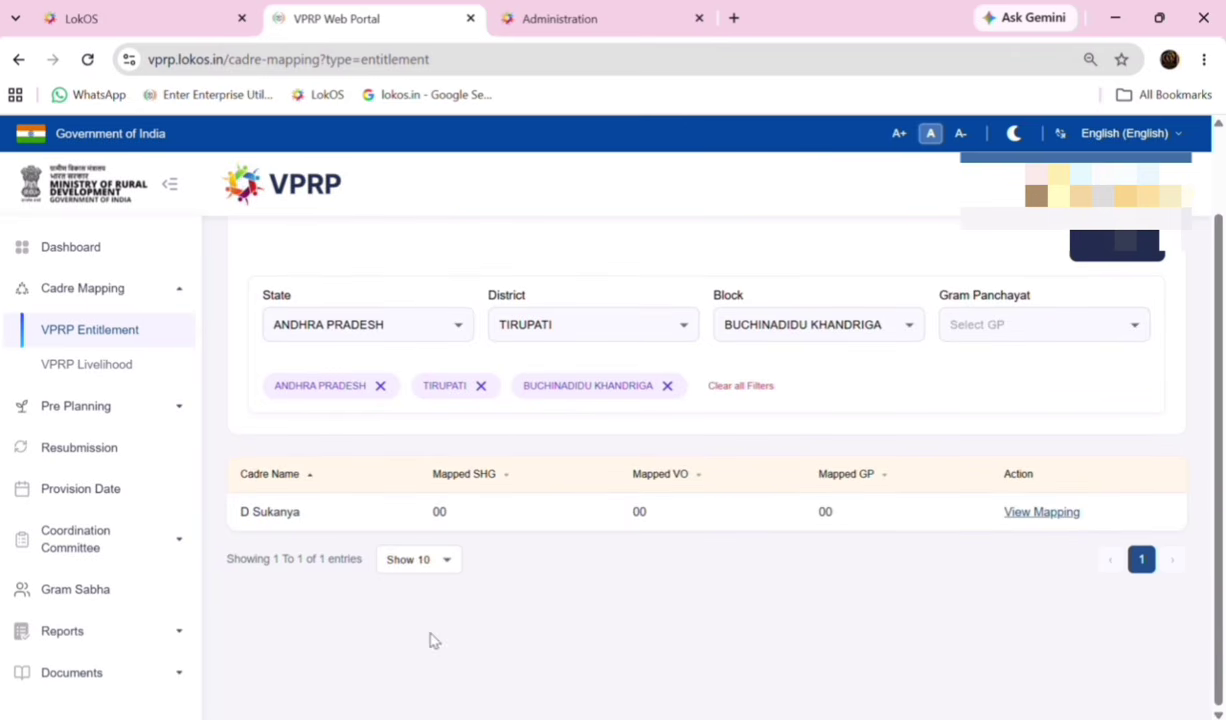
# View the downloadable SHG, VO and GP mapping reports for the block
pyautogui.click(63, 628)
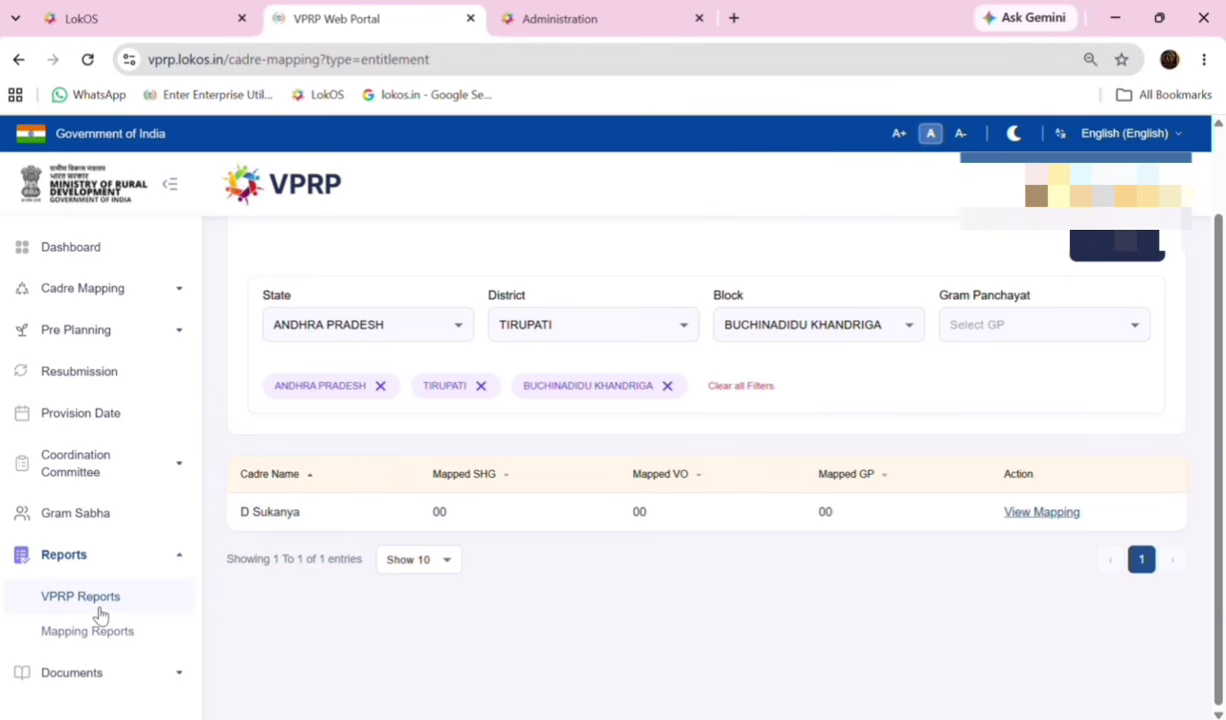
pyautogui.click(100, 642)
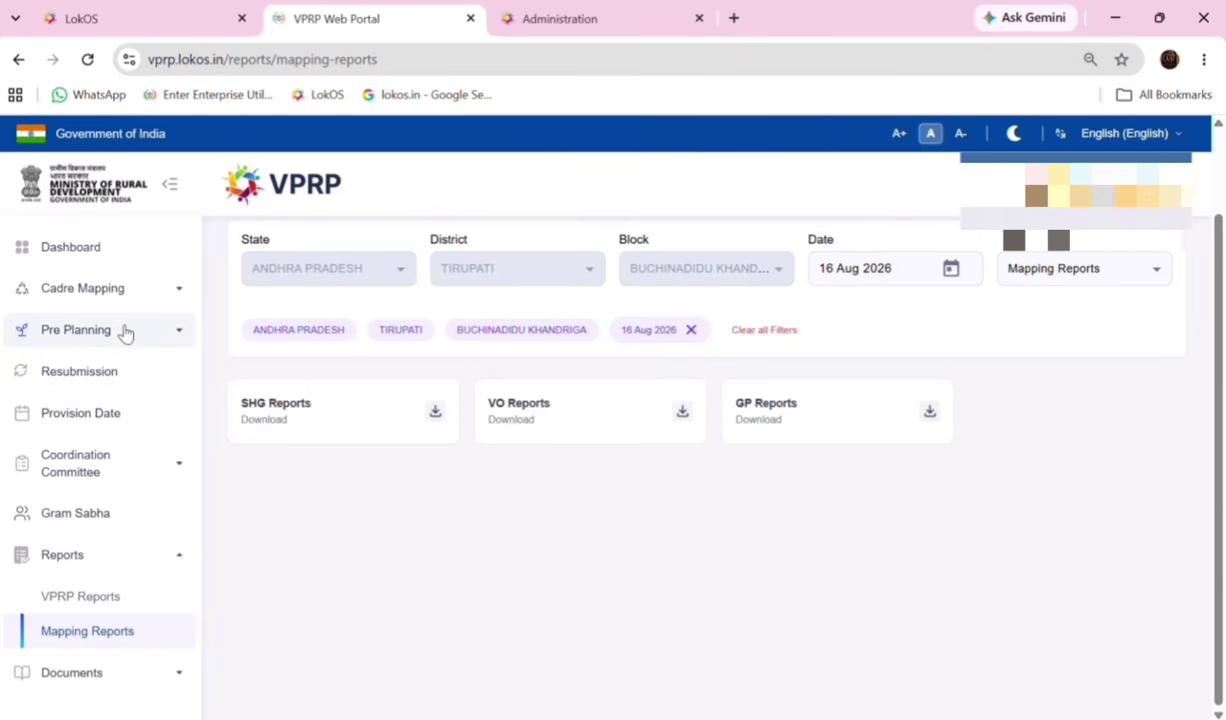
pyautogui.click(118, 292)
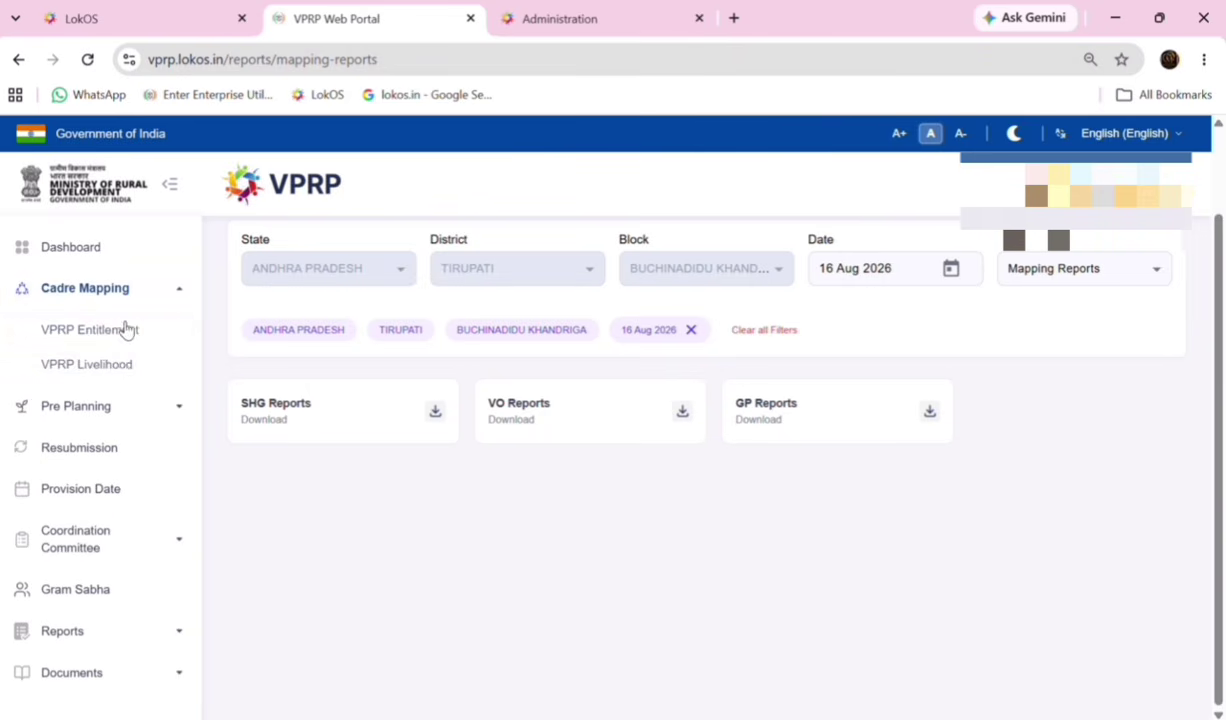
# View the Cadre Training report and the Block PRI meeting form under Pre Planning
pyautogui.click(92, 404)
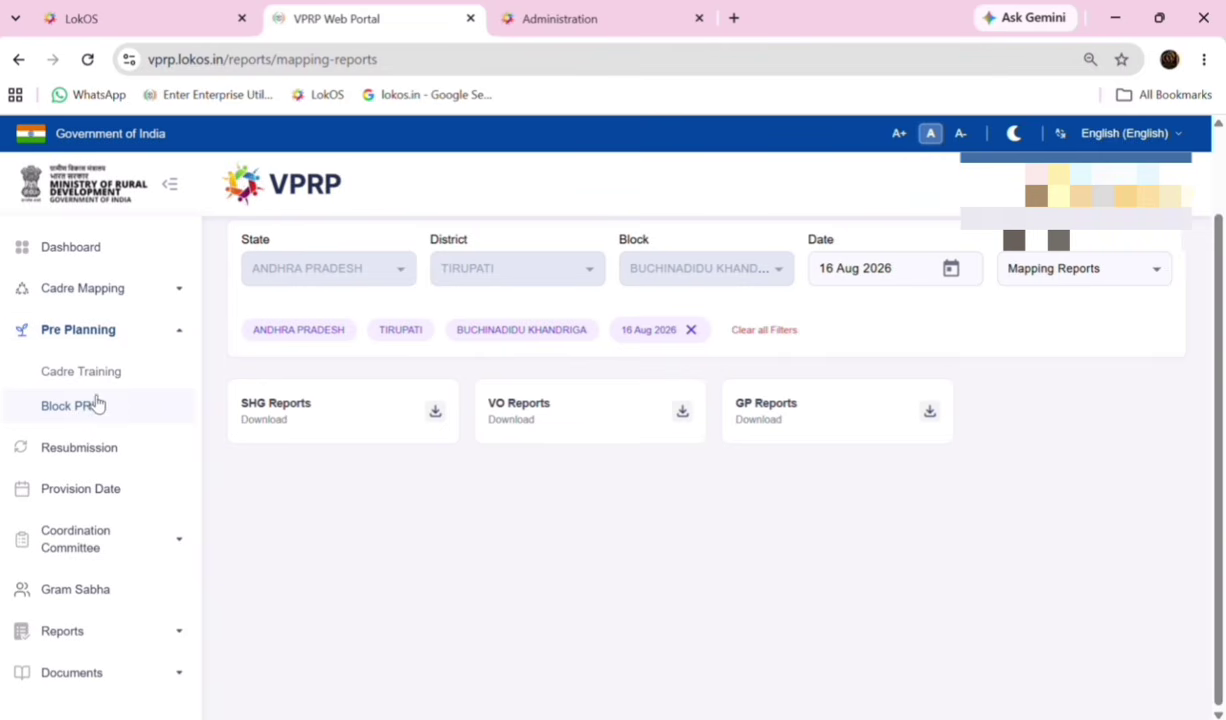
pyautogui.click(101, 376)
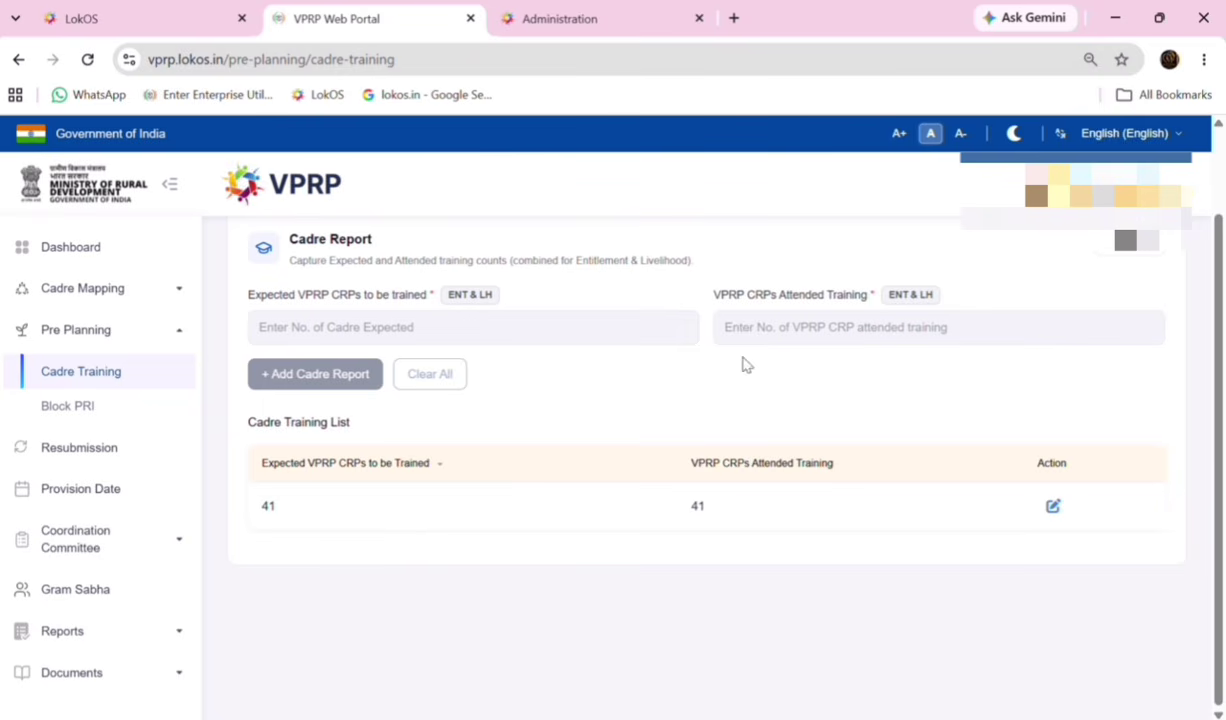
pyautogui.click(72, 418)
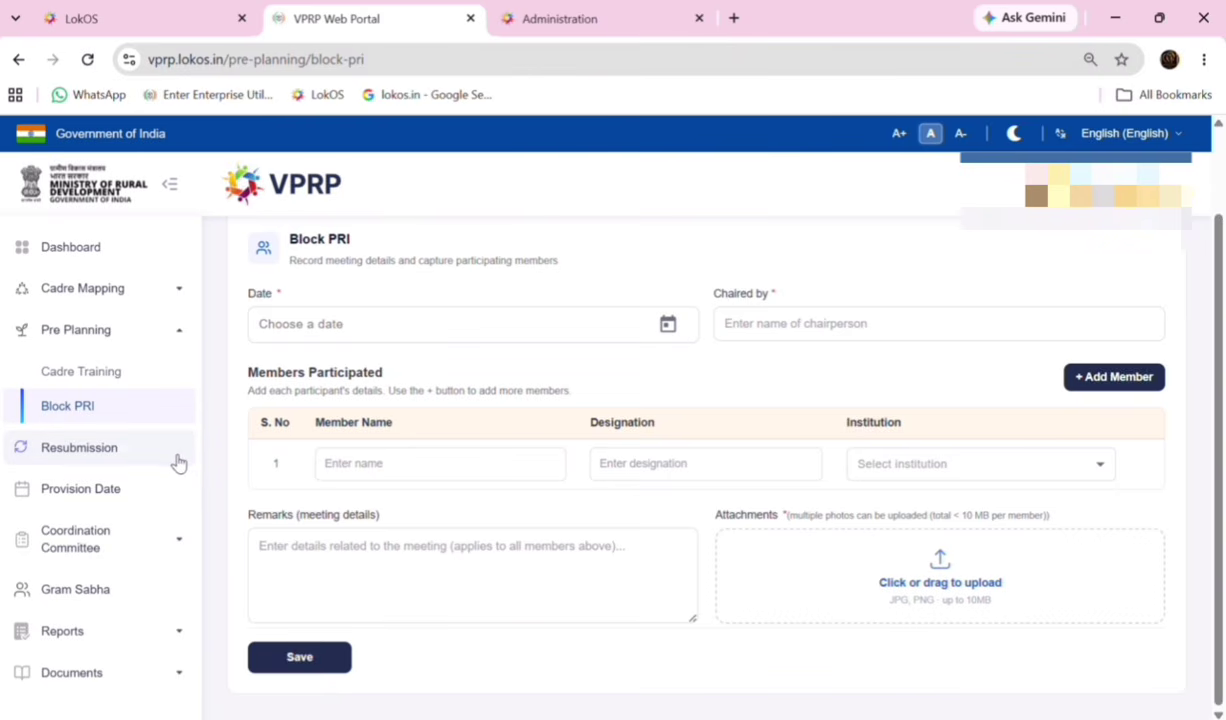
# Check the Resubmission requests, dismissing the notice, and view the existing Provision Date configurations
pyautogui.click(65, 456)
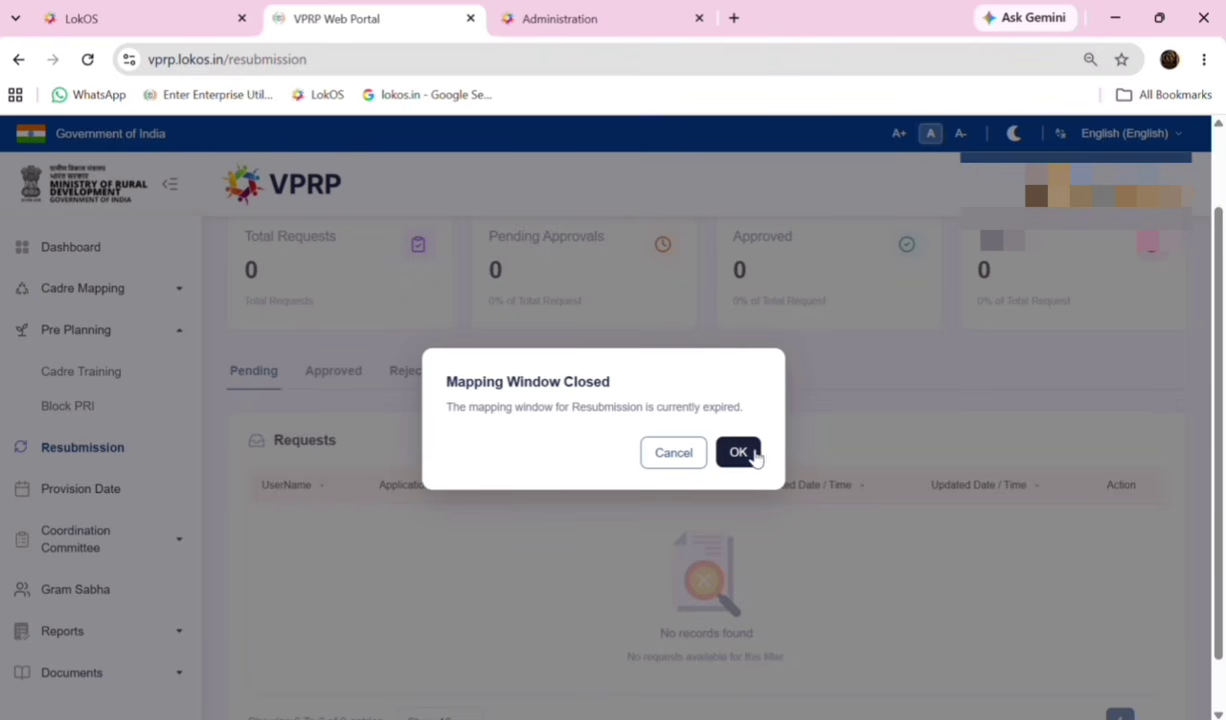
pyautogui.click(740, 454)
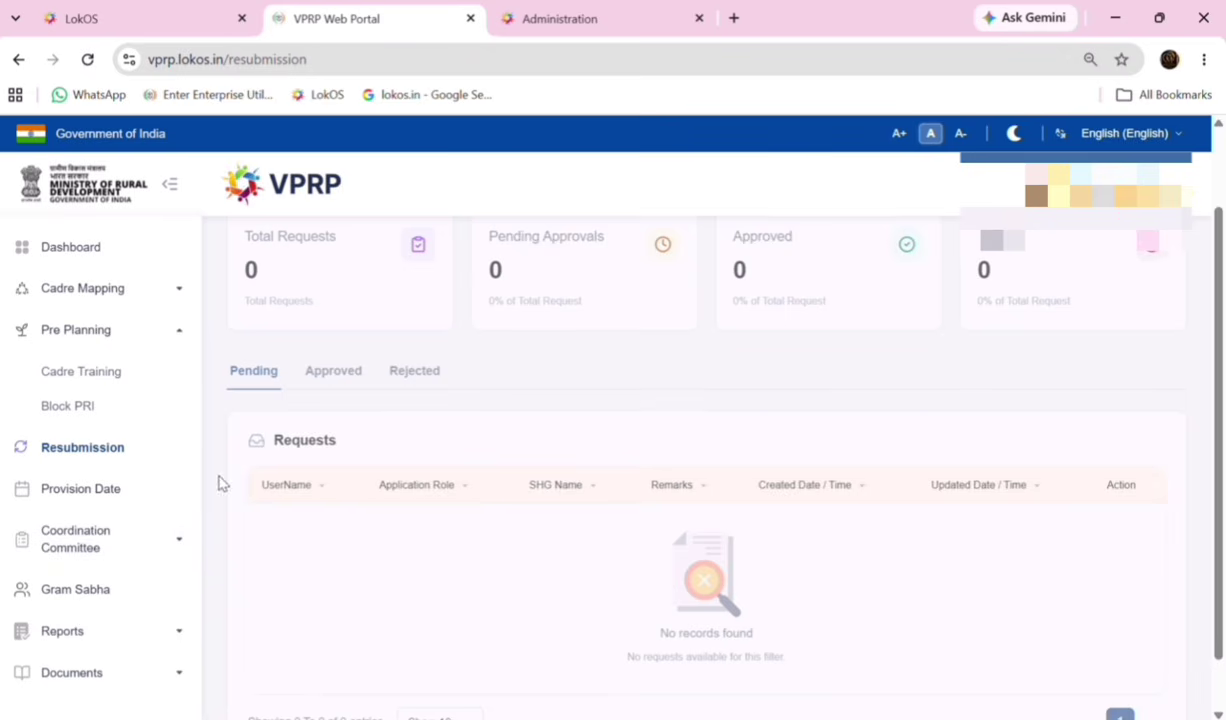
pyautogui.click(84, 494)
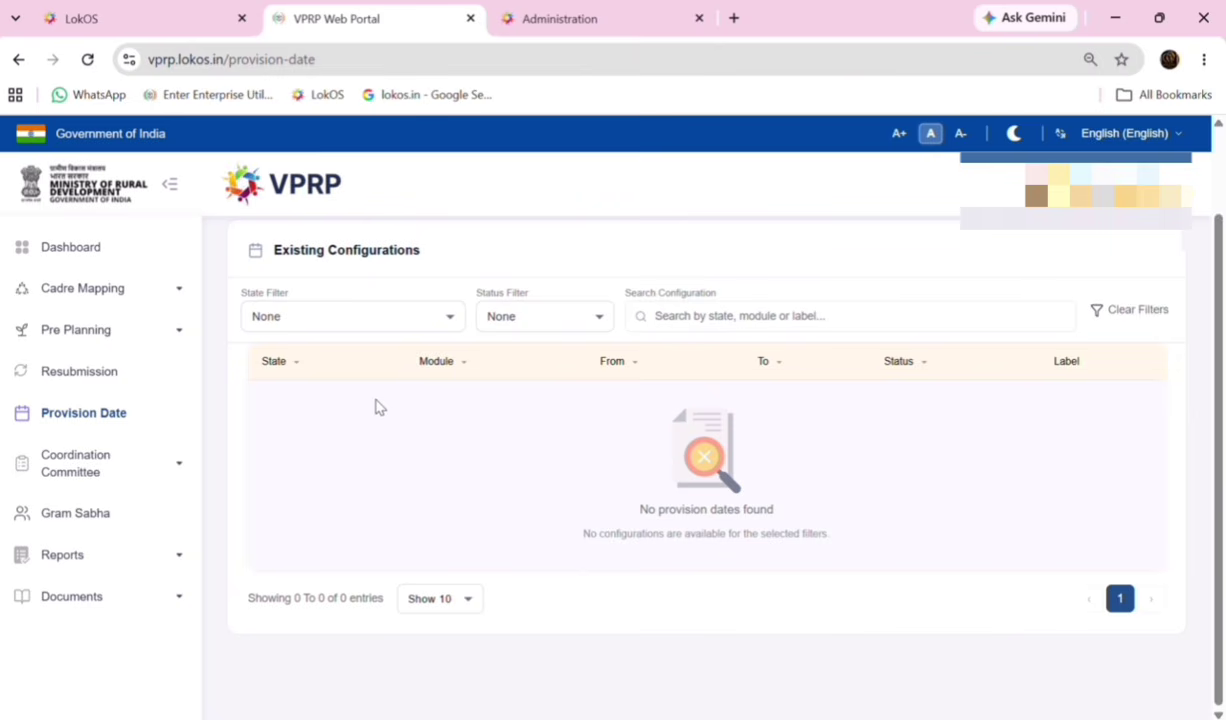
pyautogui.click(88, 474)
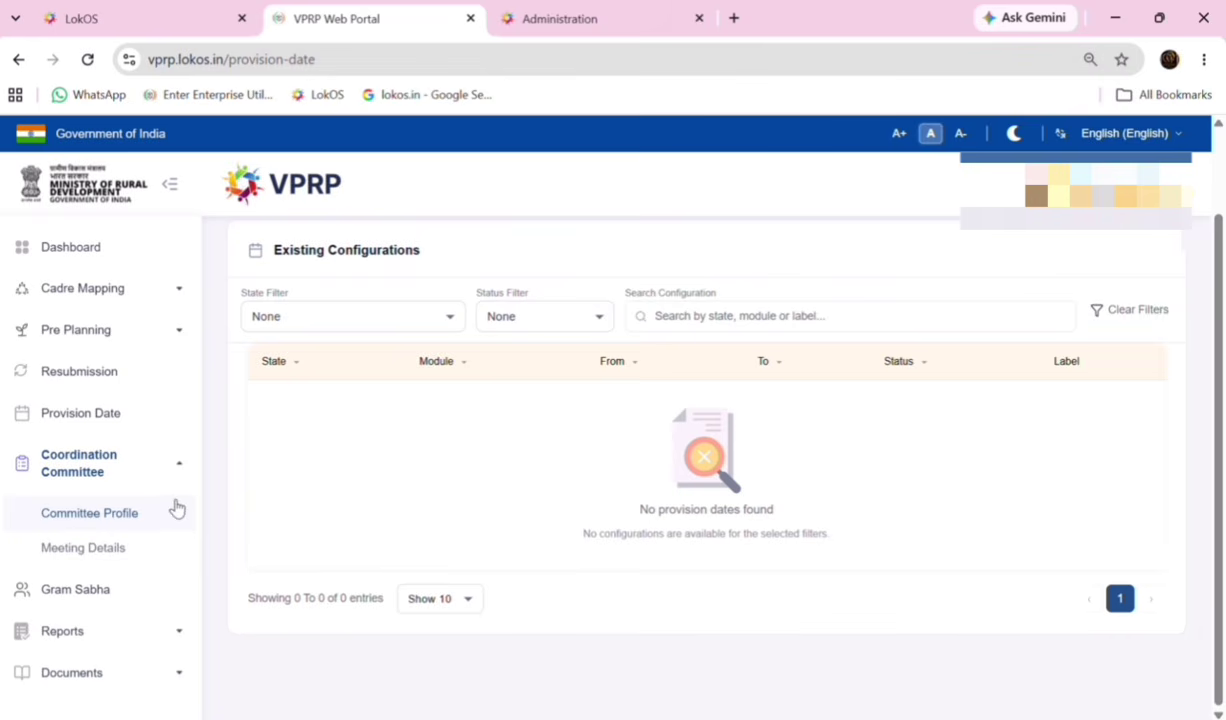
pyautogui.click(92, 522)
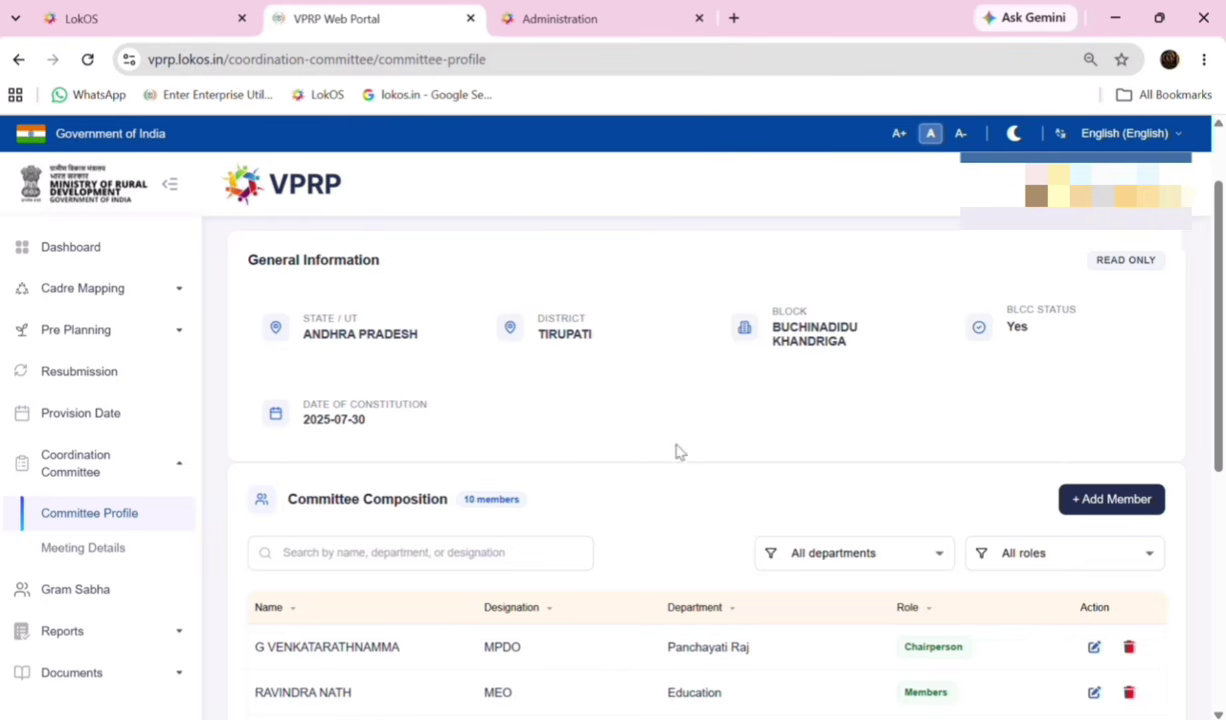
pyautogui.click(118, 548)
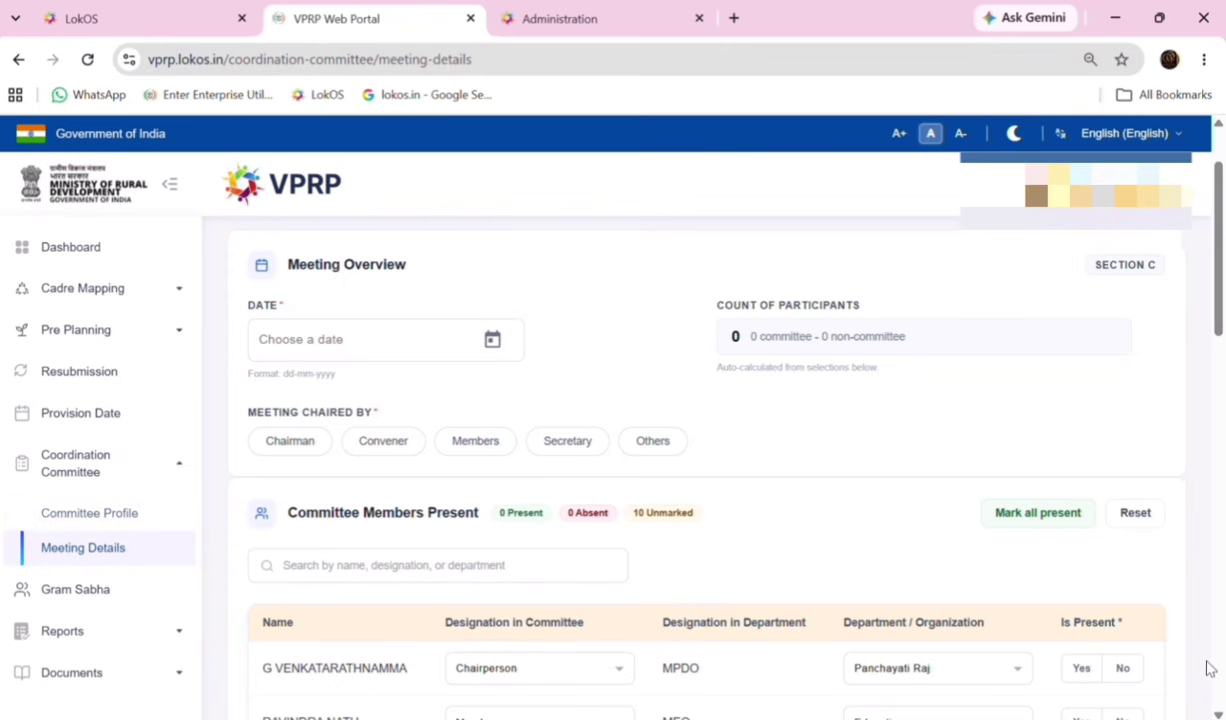
# Examine the rest of the Meeting Details form, including non-committee participants, Key Decisions / Notes, and the MoM and picture attachments
pyautogui.press('Down')
pyautogui.press('Down')
pyautogui.press('Down')
pyautogui.press('Down')
pyautogui.press('Down')
pyautogui.press('Down')
pyautogui.press('Down')
pyautogui.press('Down')
pyautogui.press('Down')
pyautogui.press('Down')
pyautogui.press('Down')
pyautogui.press('Down')
pyautogui.press('Down')
pyautogui.press('Down')
pyautogui.press('Down')
pyautogui.press('Down')
pyautogui.press('Down')
pyautogui.press('Down')
pyautogui.press('Down')
pyautogui.press('Down')
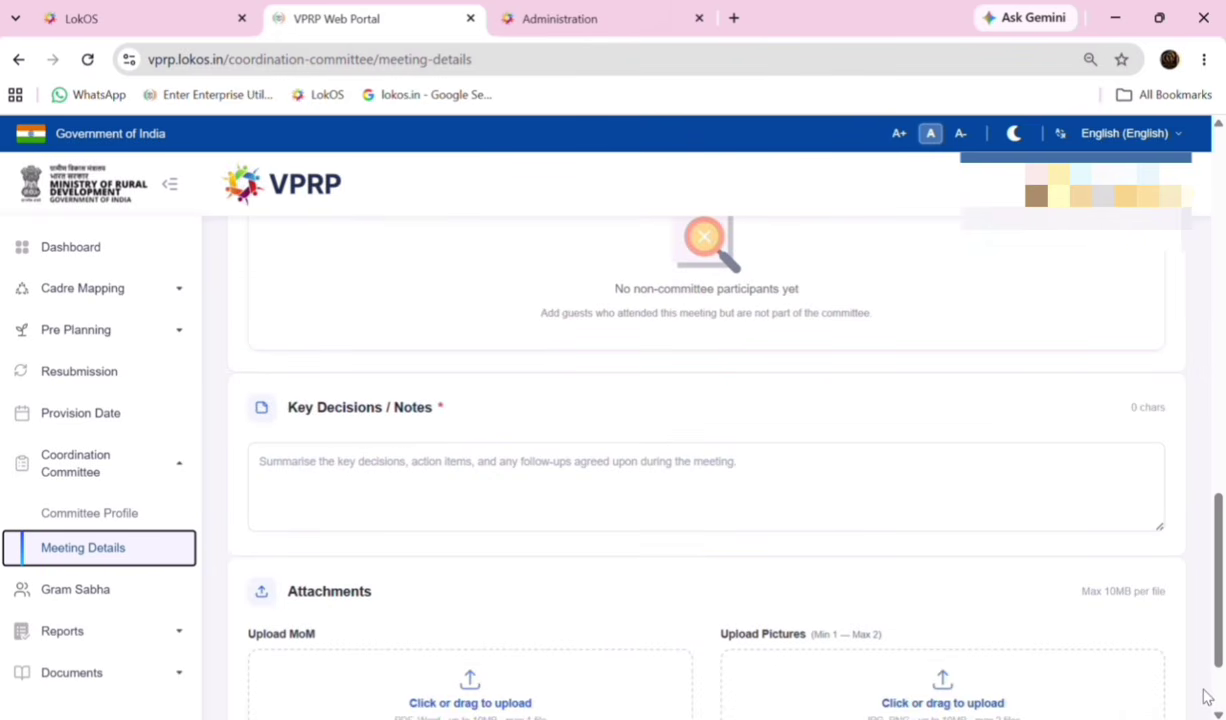
pyautogui.scroll(3, 1207, 697)
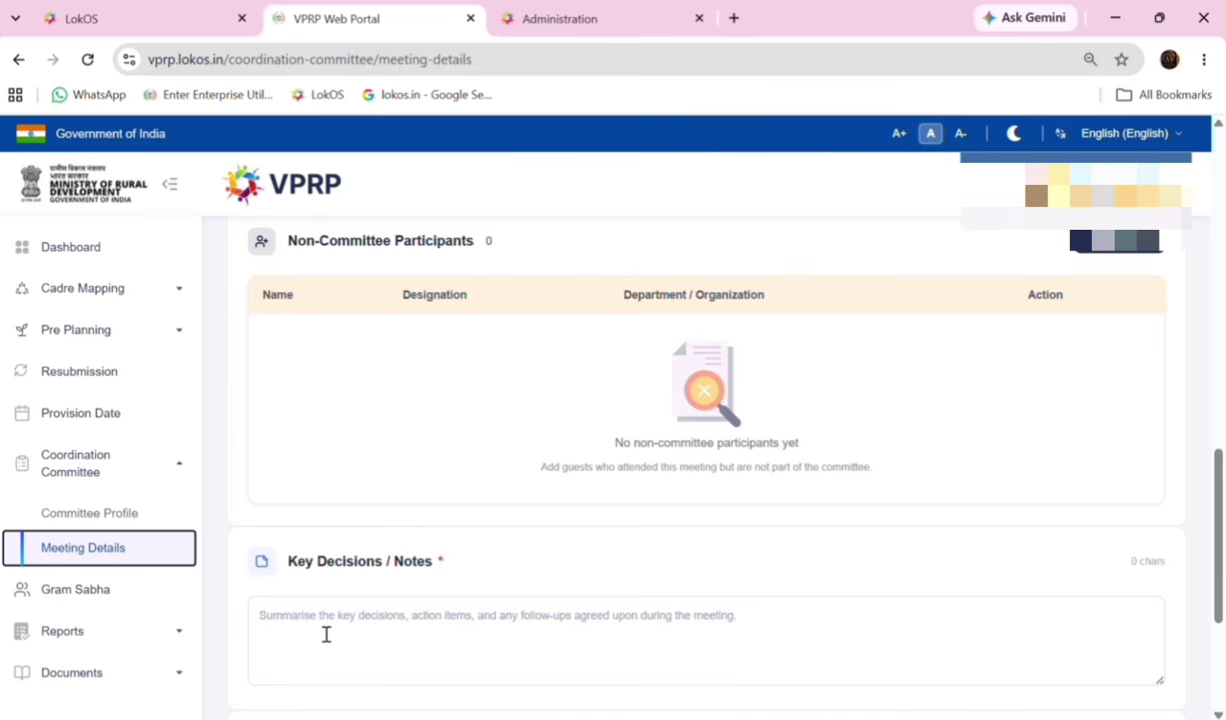
pyautogui.scroll(-2, 326, 634)
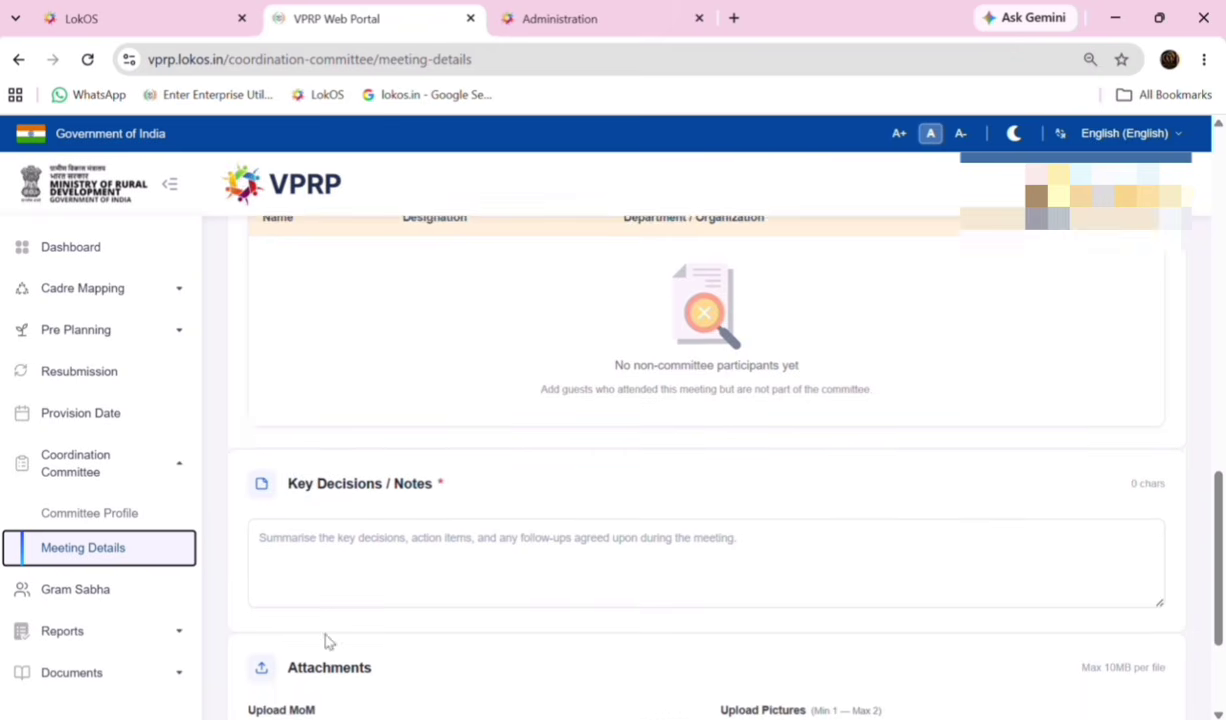
pyautogui.scroll(-2, 326, 636)
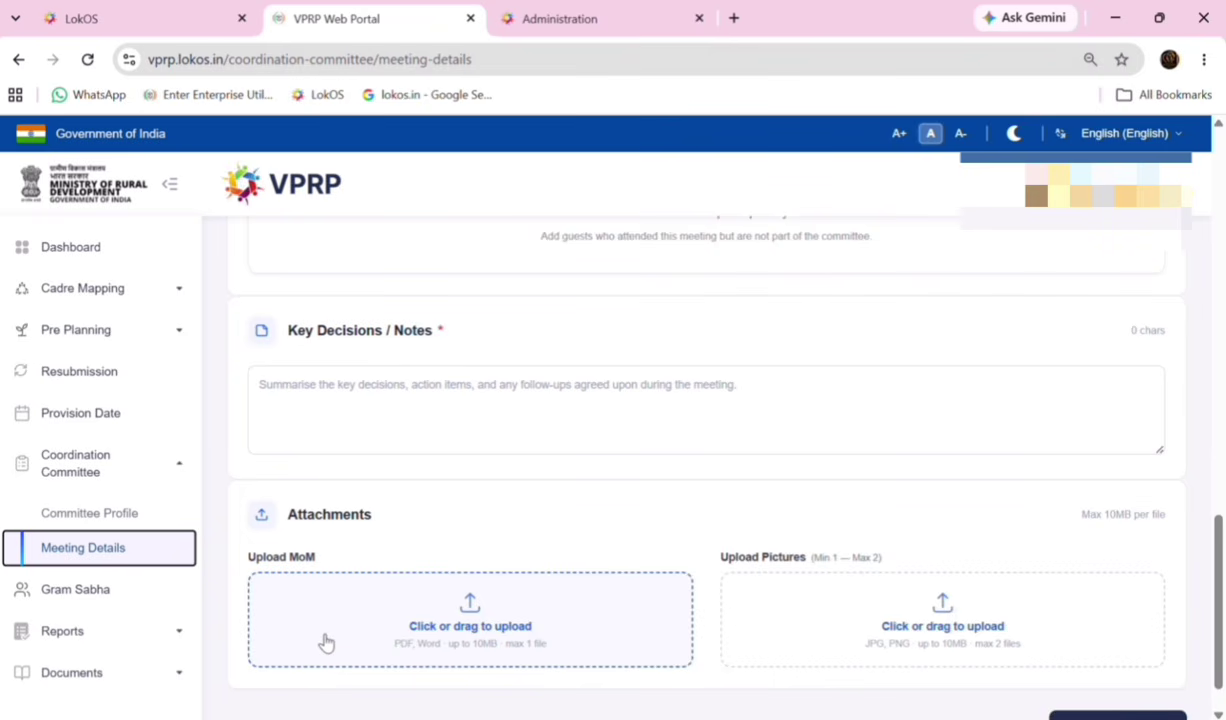
pyautogui.scroll(-1, 326, 641)
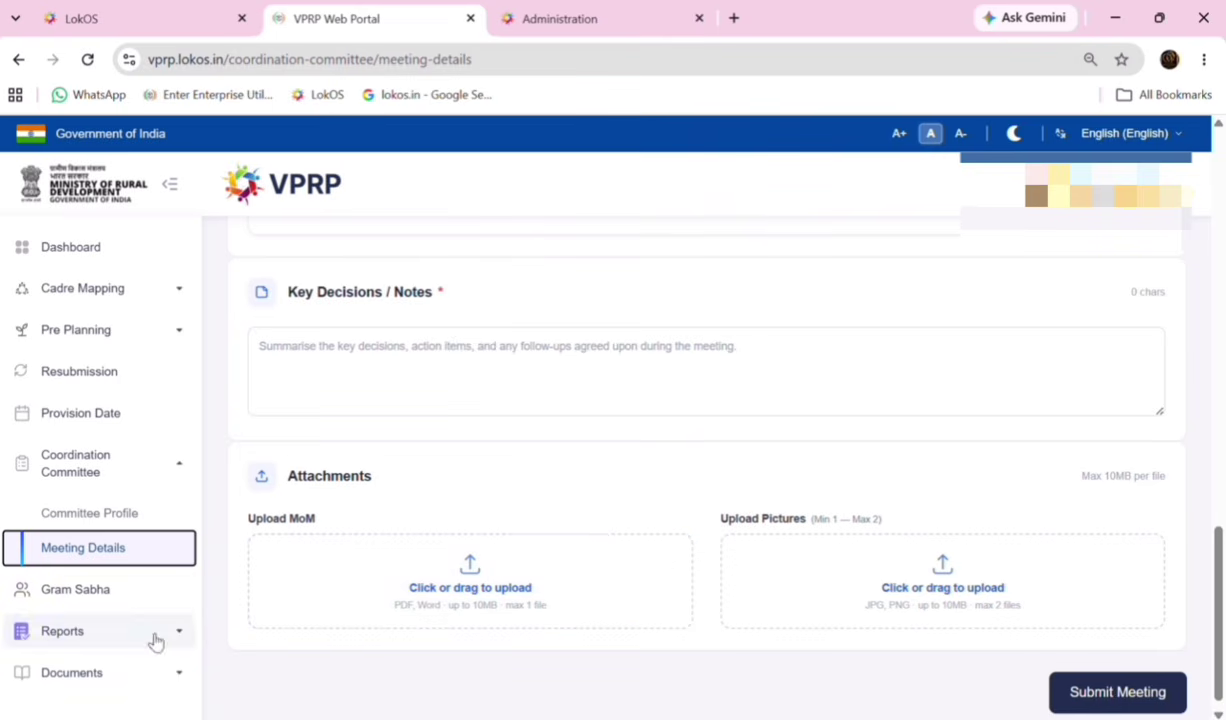
# View the Gram Sabha page's record list and its entry form for panchayat details, VPRP resolution and plan submissions
pyautogui.click(95, 594)
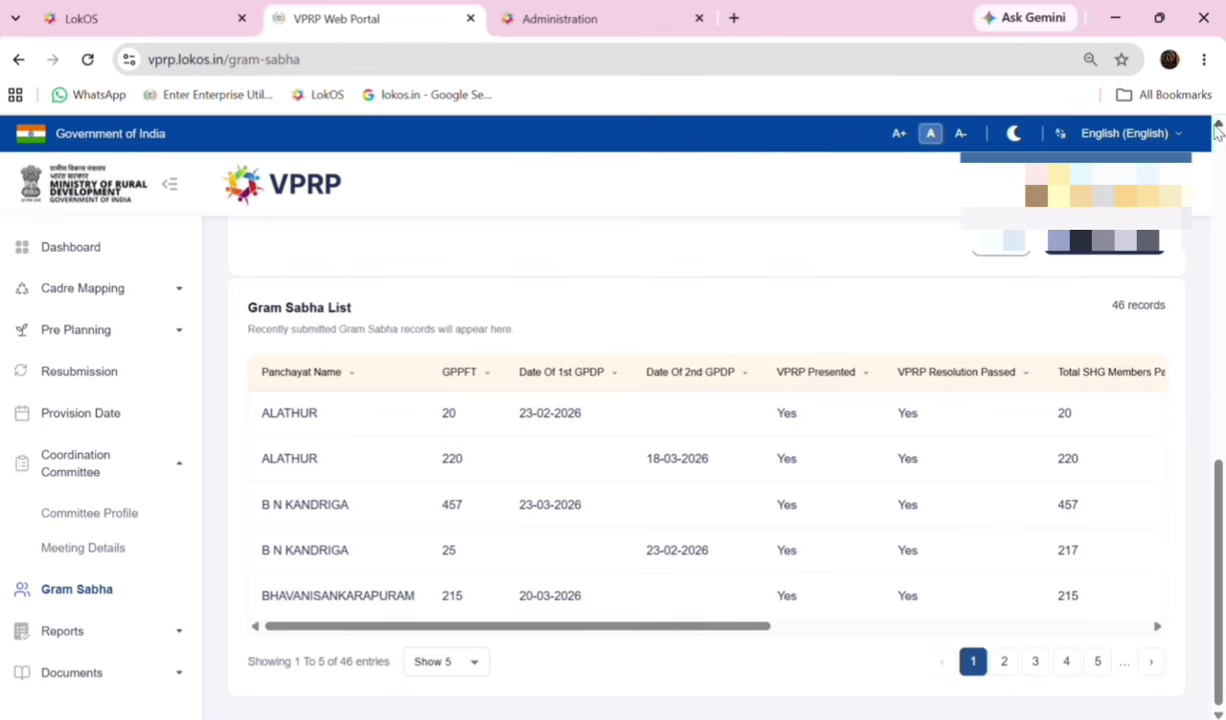
pyautogui.scroll(3, 1218, 130)
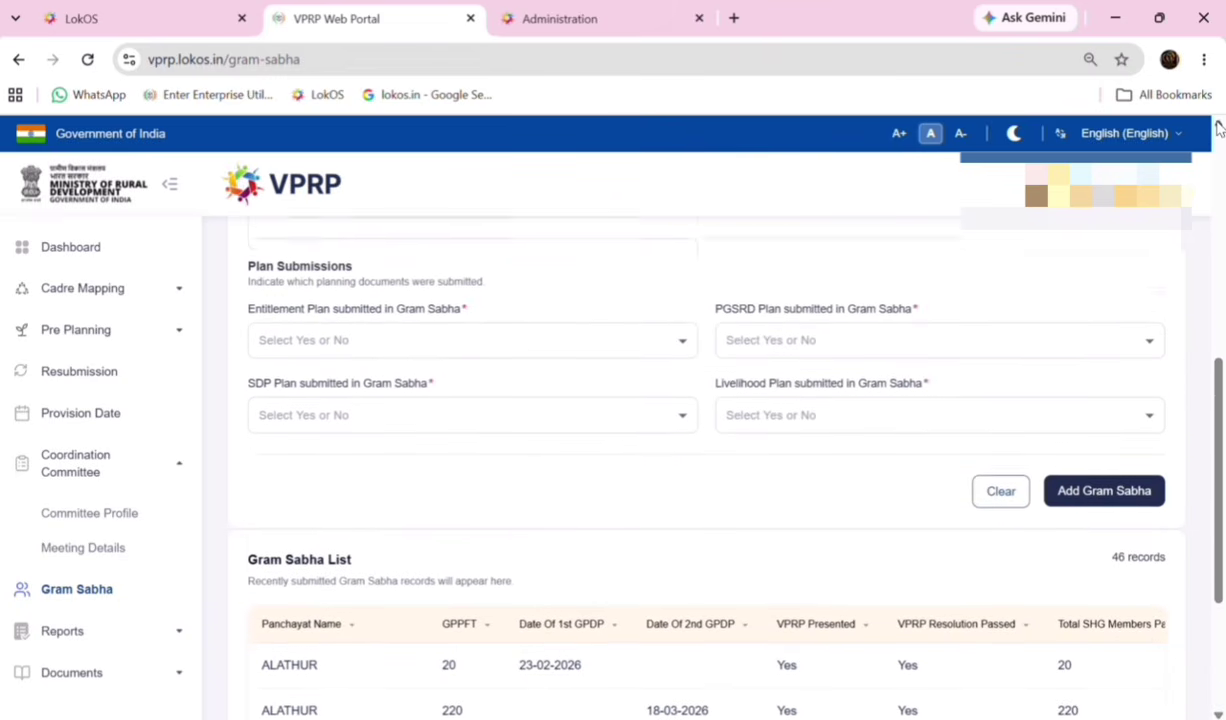
pyautogui.scroll(1, 1192, 147)
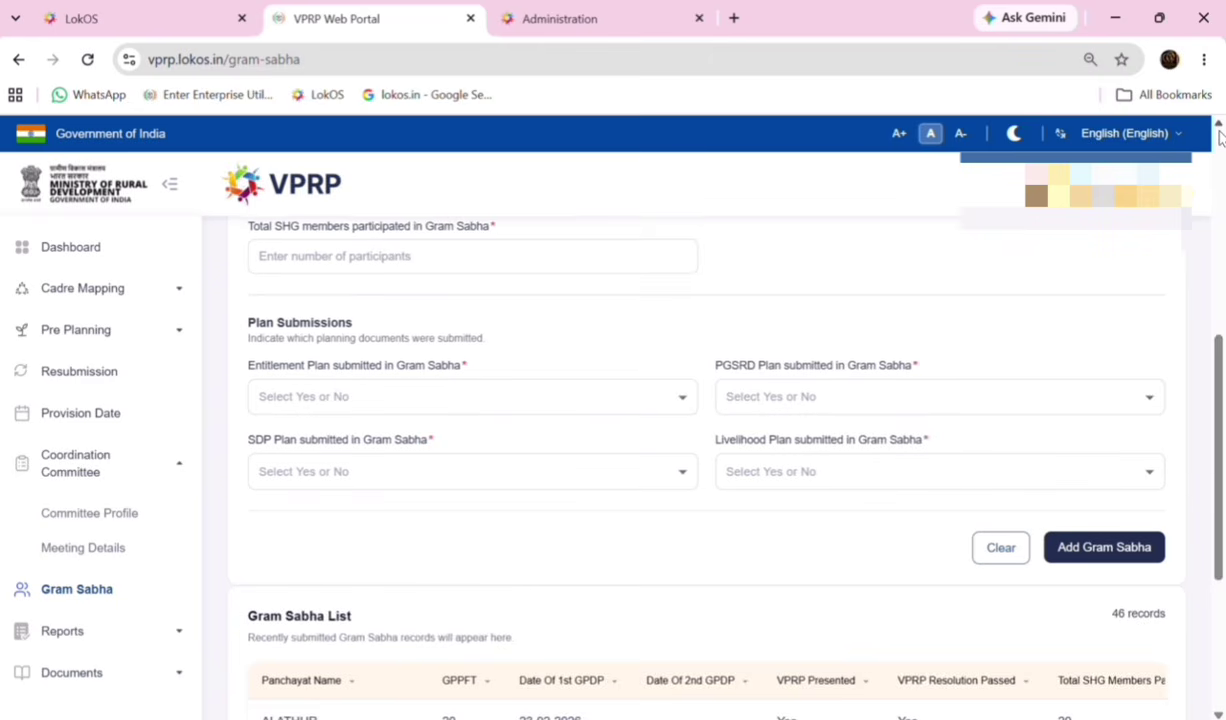
pyautogui.scroll(4, 1220, 125)
pyautogui.scroll(3, 1220, 135)
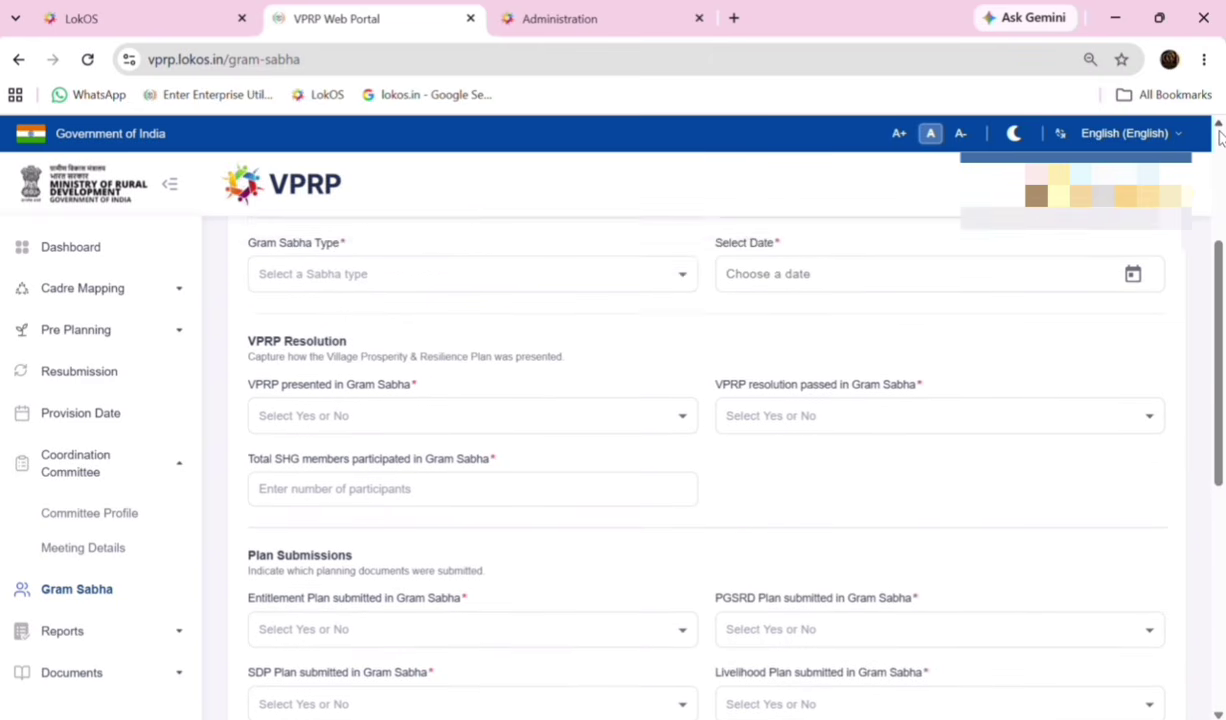
pyautogui.scroll(1, 1220, 135)
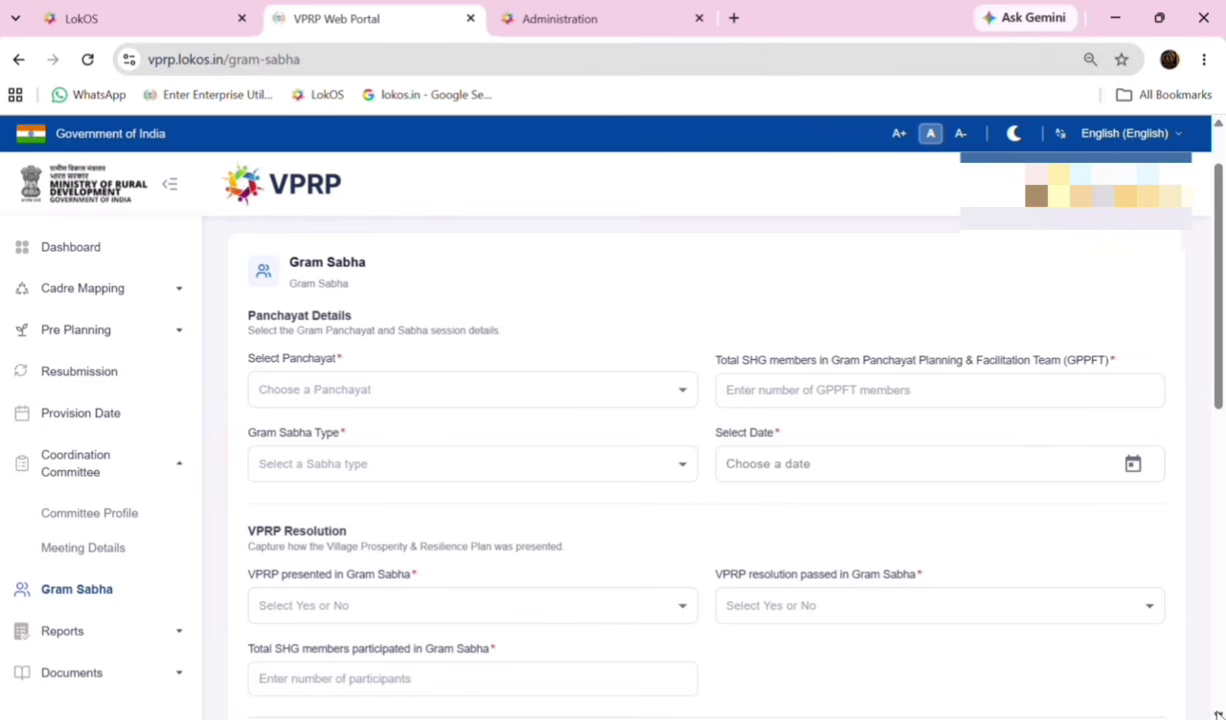
pyautogui.scroll(-2, 1218, 714)
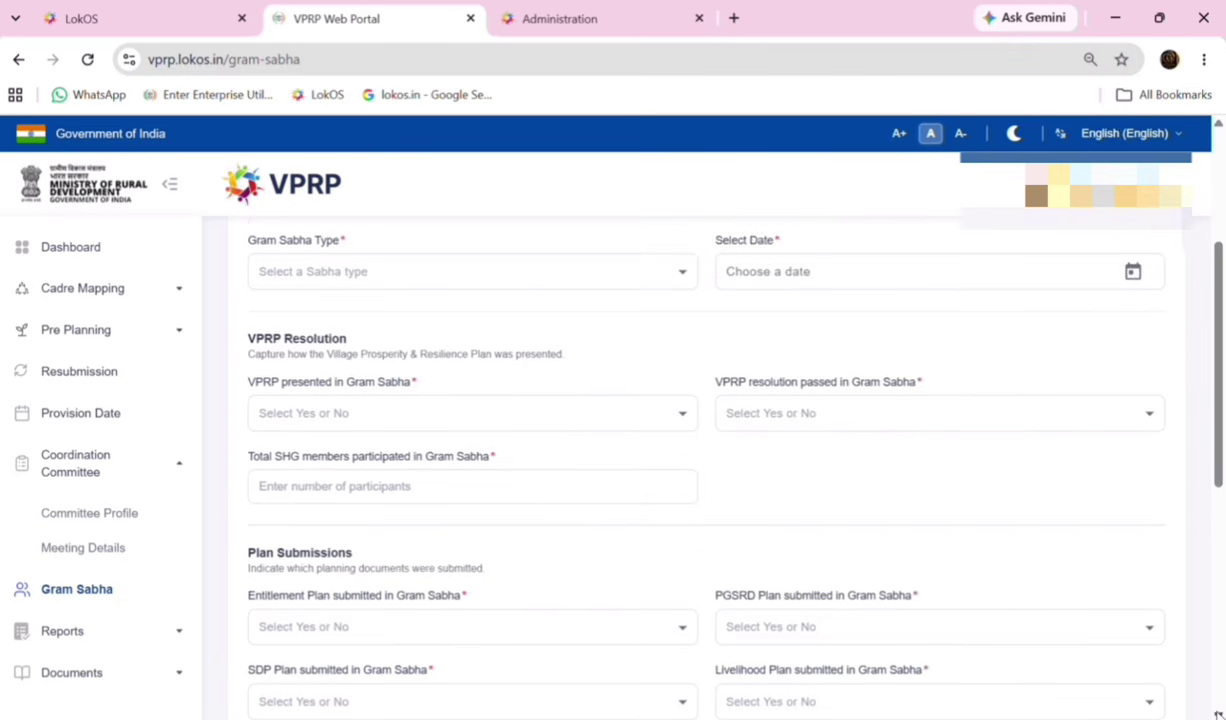
pyautogui.scroll(-1, 1218, 714)
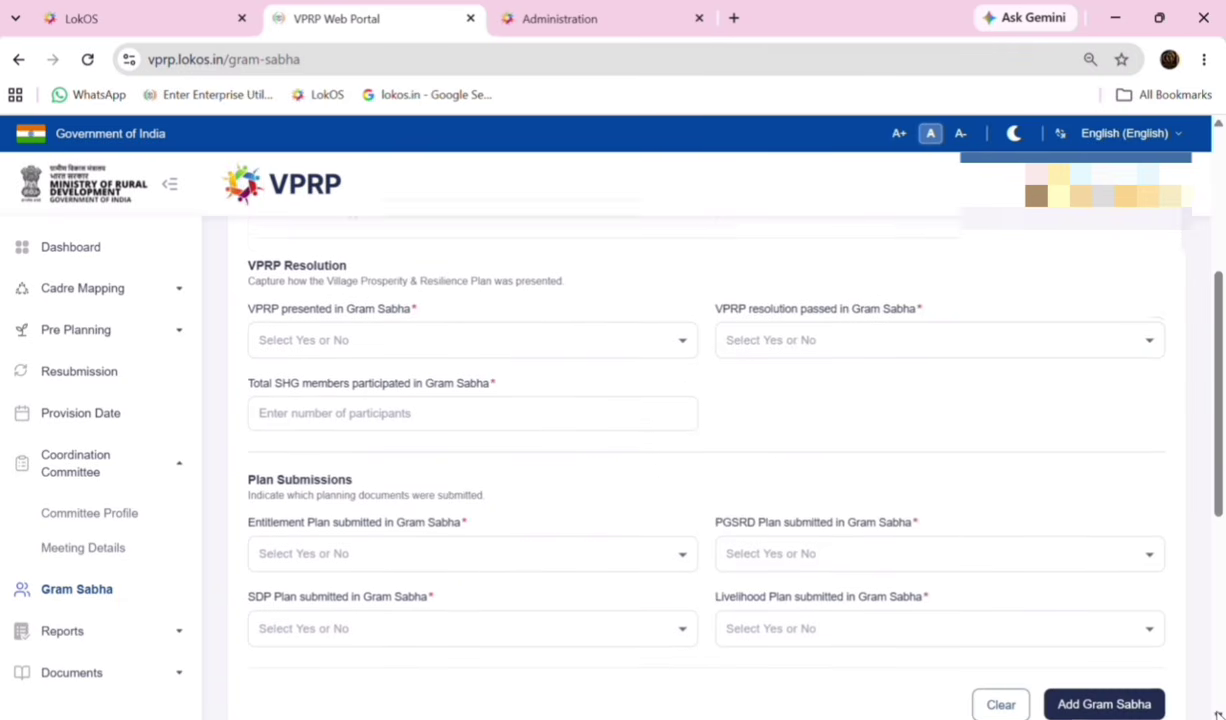
# Open the VPRP Reports for the block
pyautogui.click(166, 632)
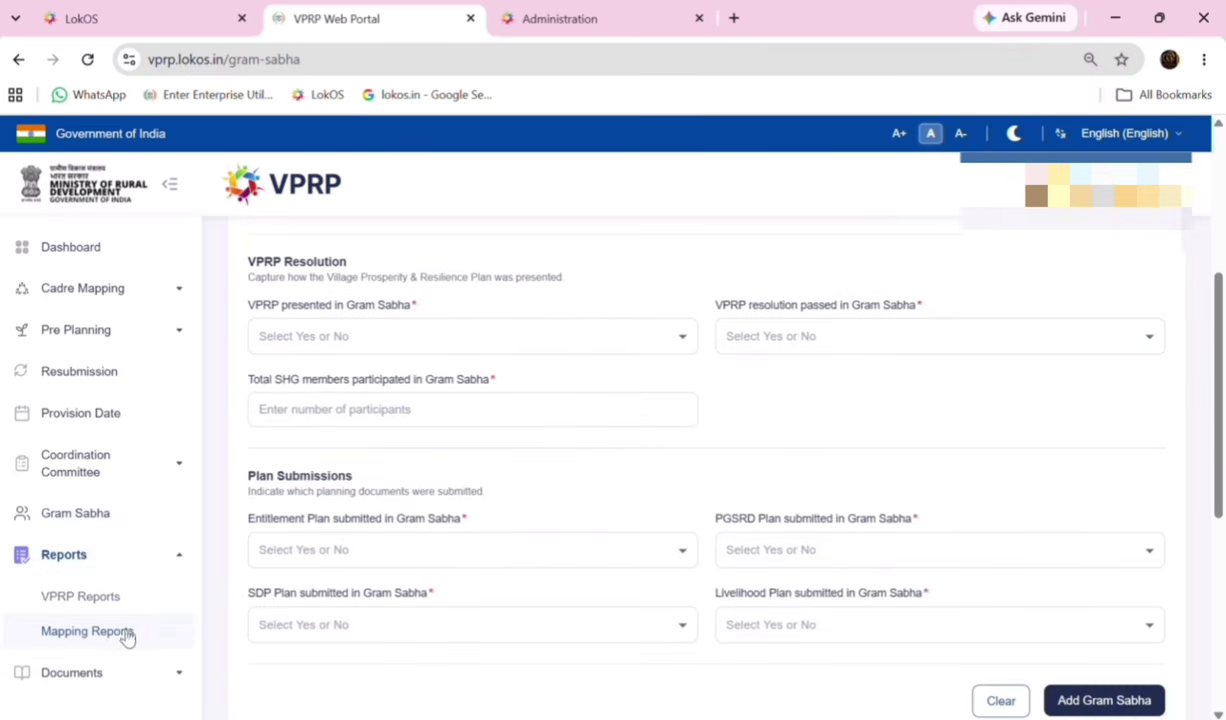
pyautogui.click(88, 603)
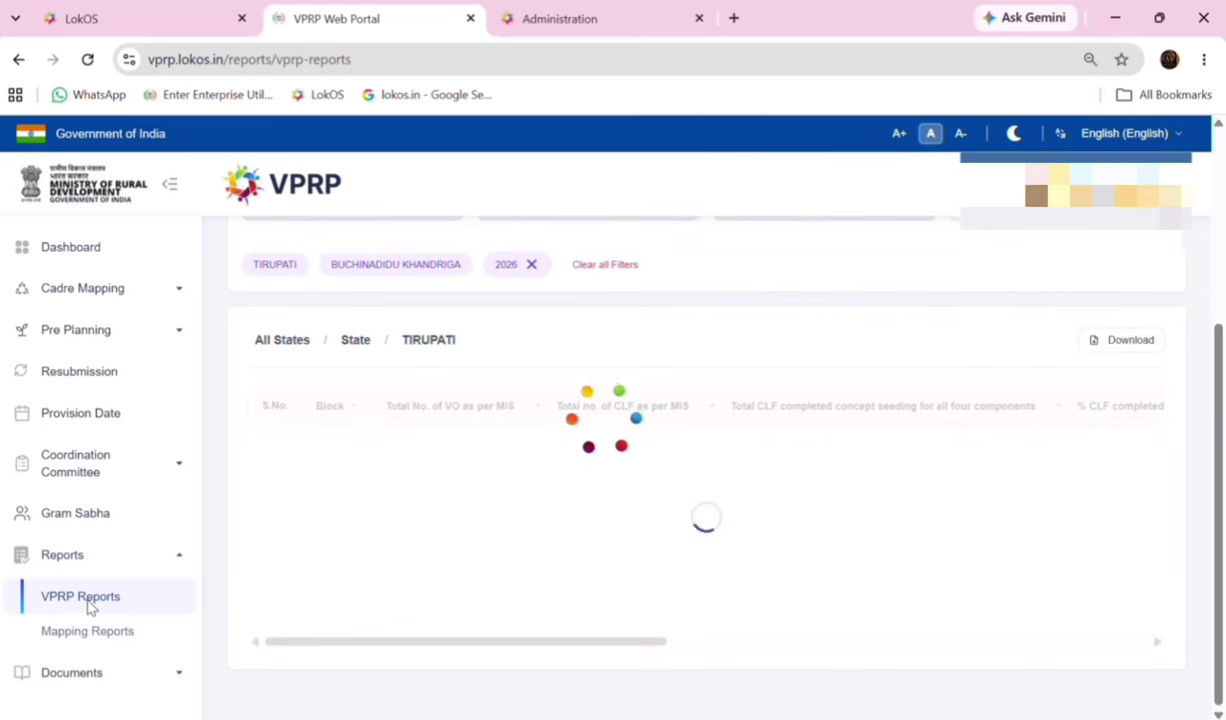